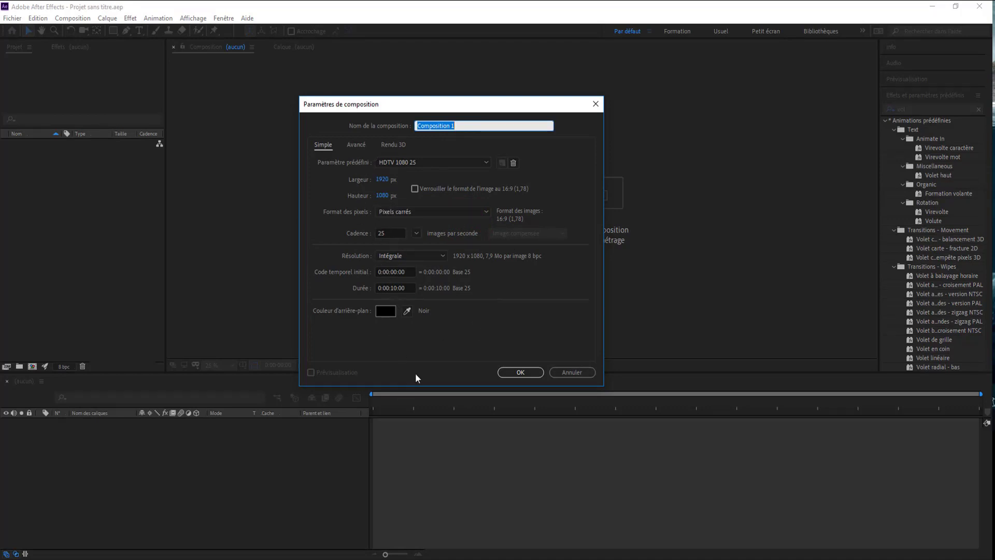
Step: Create a 10-second HDTV 1080 25 composition at 25 fps and add a text layer reading "Test"
{"action": "left_click", "coordinate": [393, 234]}
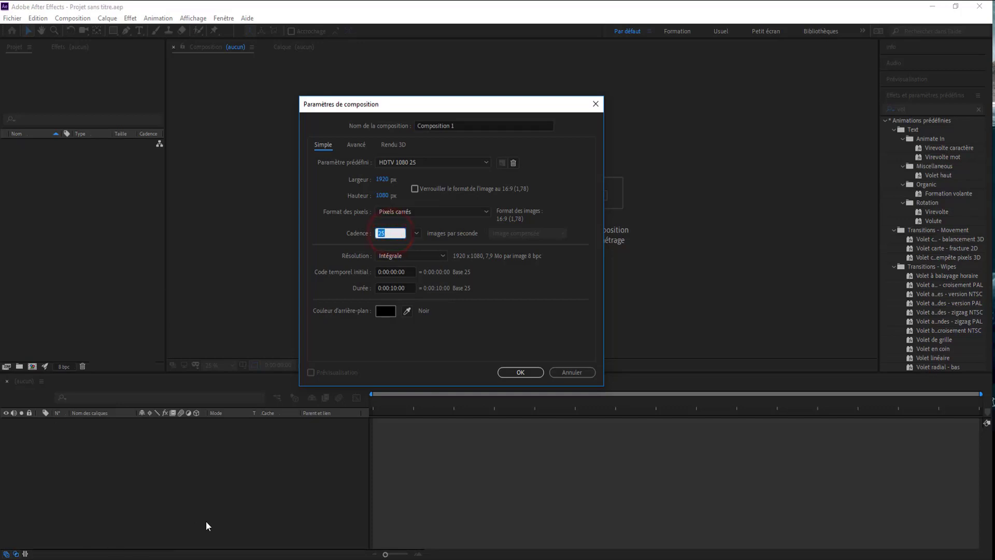
{"action": "left_click", "coordinate": [521, 374]}
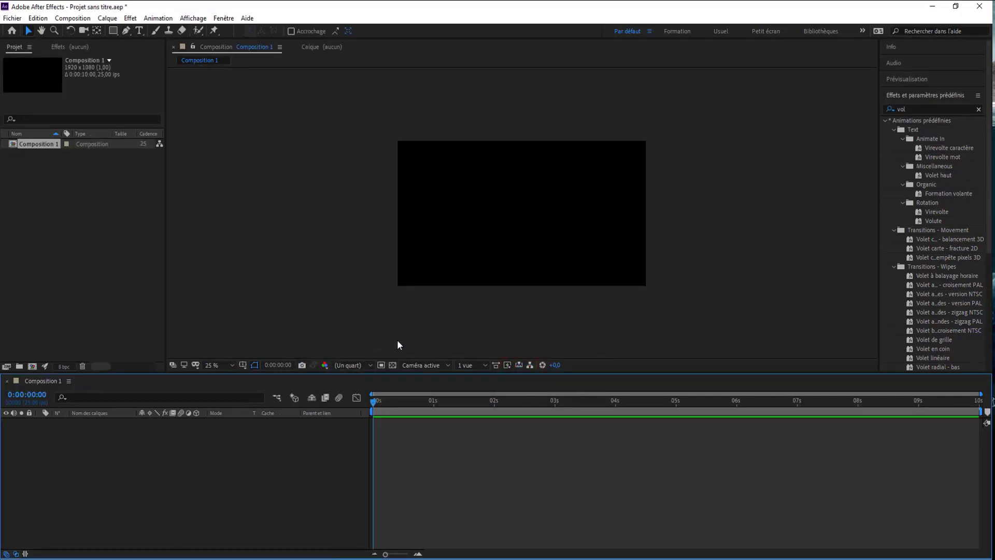
{"action": "left_click", "coordinate": [139, 30]}
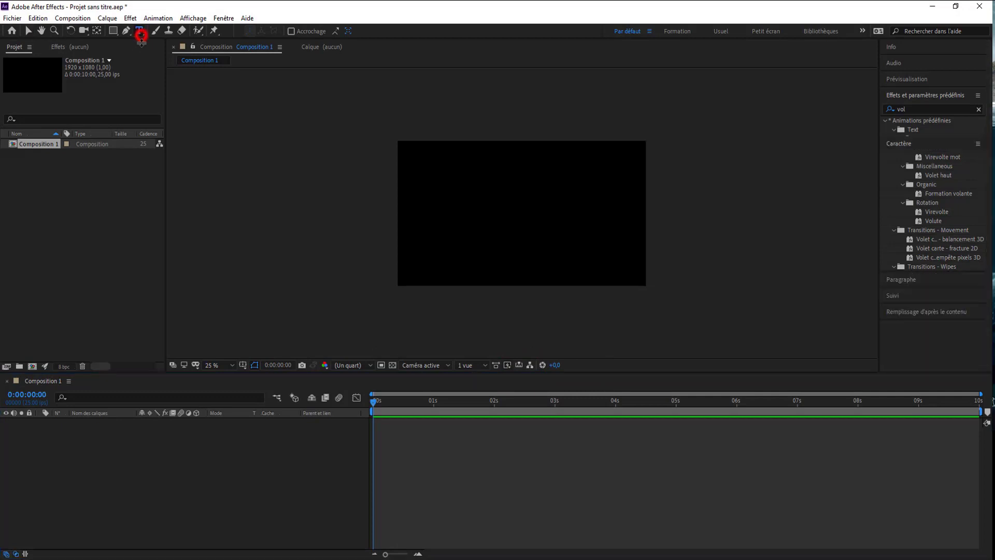
{"action": "left_click", "coordinate": [433, 204]}
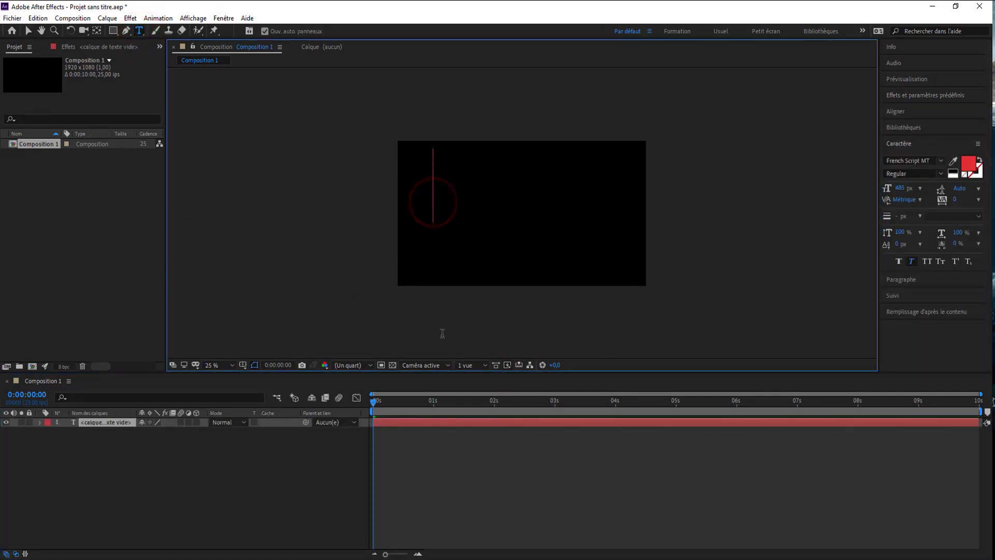
{"action": "type", "text": "Test"}
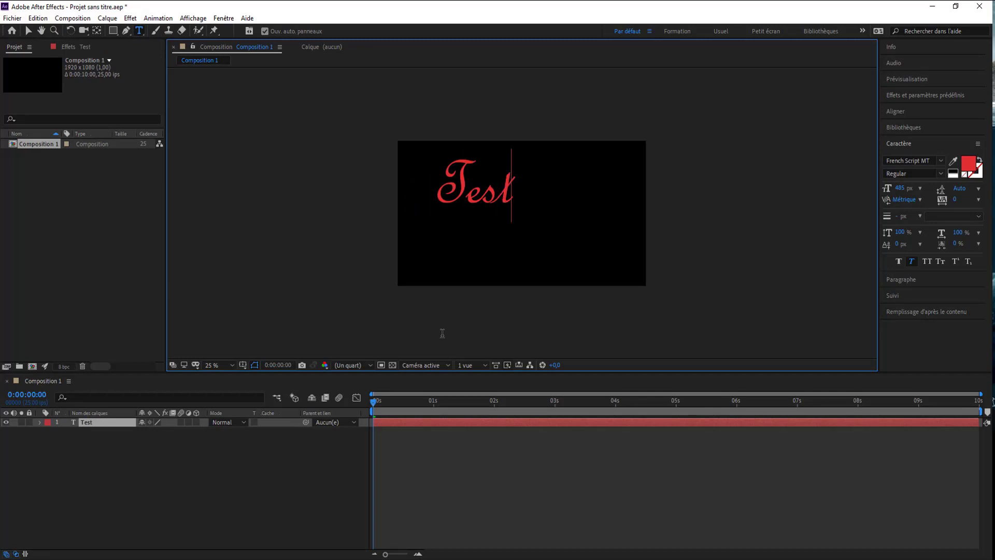
Step: Format the "Test" text in Roboto Bold Italic at about 289 px and move it down to mid-height of the frame
{"action": "left_click", "coordinate": [517, 198]}
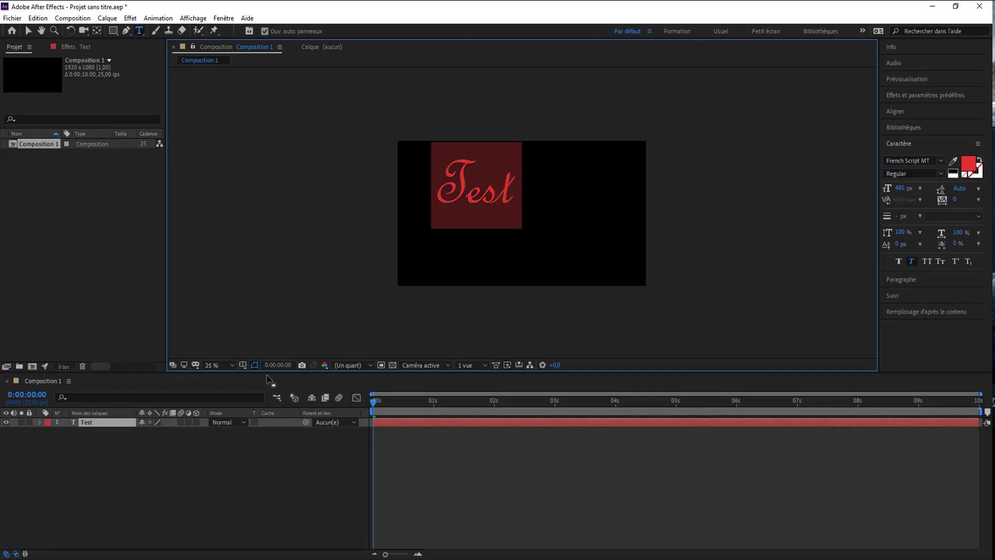
{"action": "left_click", "coordinate": [913, 160]}
{"action": "type", "text": "robo"}
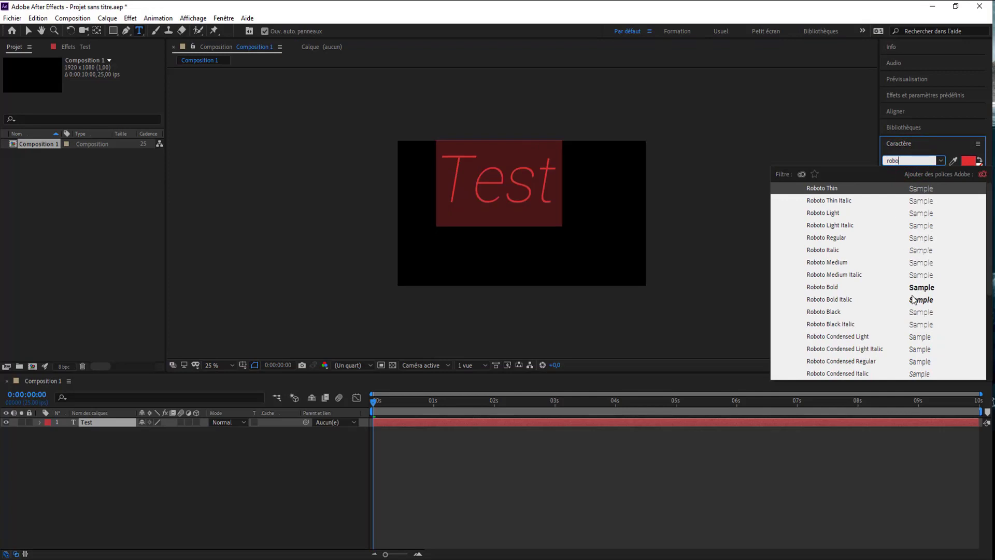
{"action": "left_click", "coordinate": [822, 299]}
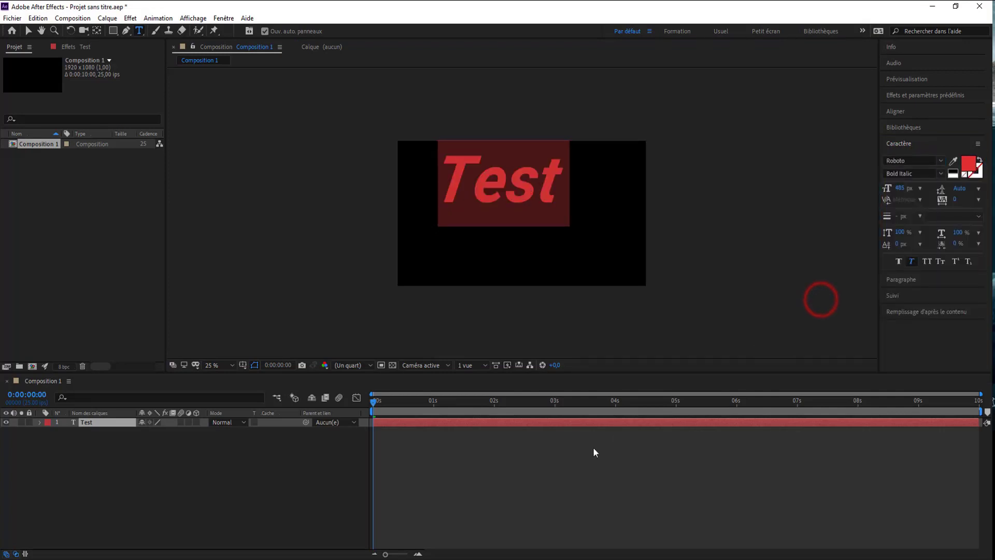
{"action": "left_click", "coordinate": [903, 188]}
{"action": "left_click_drag", "start_coordinate": [903, 188], "coordinate": [803, 189]}
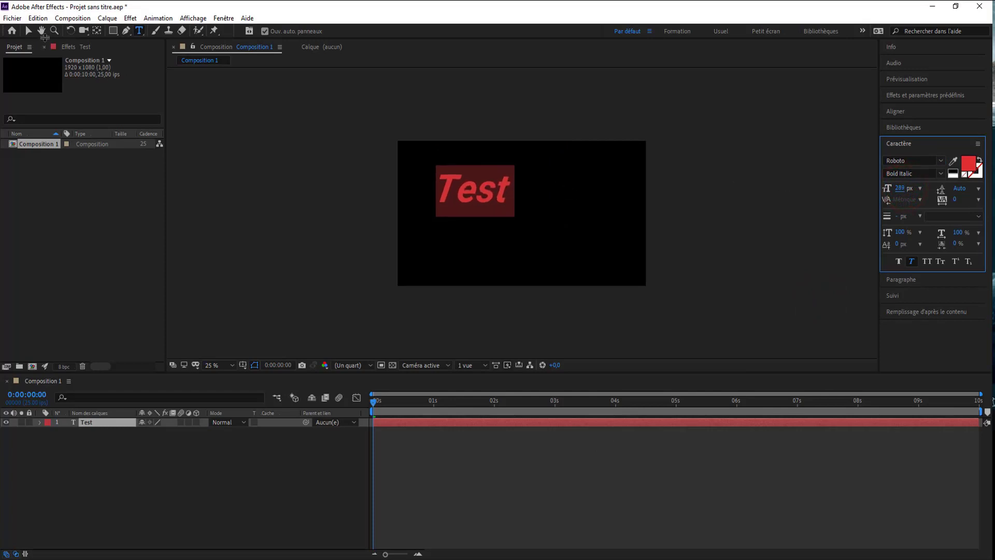
{"action": "left_click", "coordinate": [28, 30]}
{"action": "left_click_drag", "start_coordinate": [469, 187], "coordinate": [469, 211]}
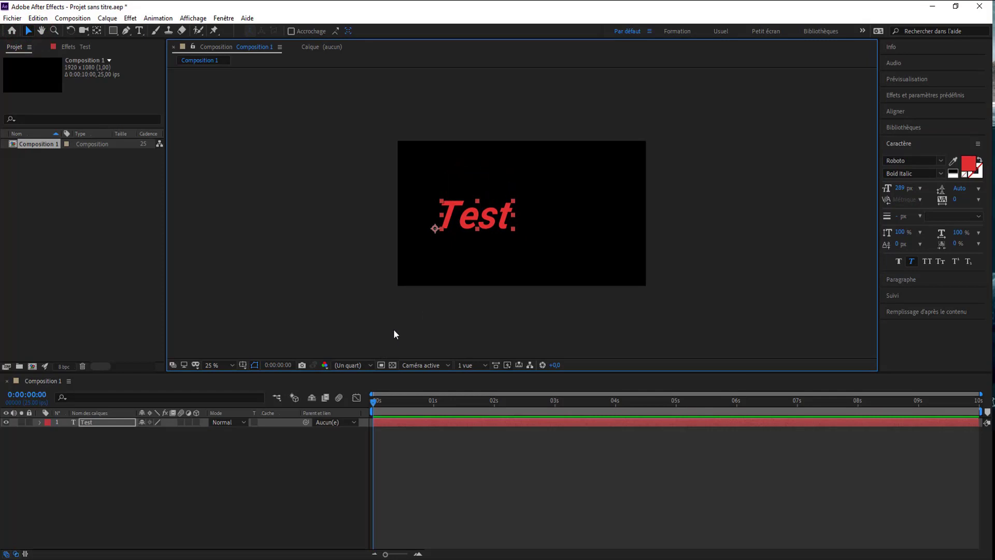
Step: Find the Gamme des dégradés effect by searching for "dégr" and apply it to the "Test" text
{"action": "left_click", "coordinate": [893, 97]}
{"action": "left_click", "coordinate": [909, 114]}
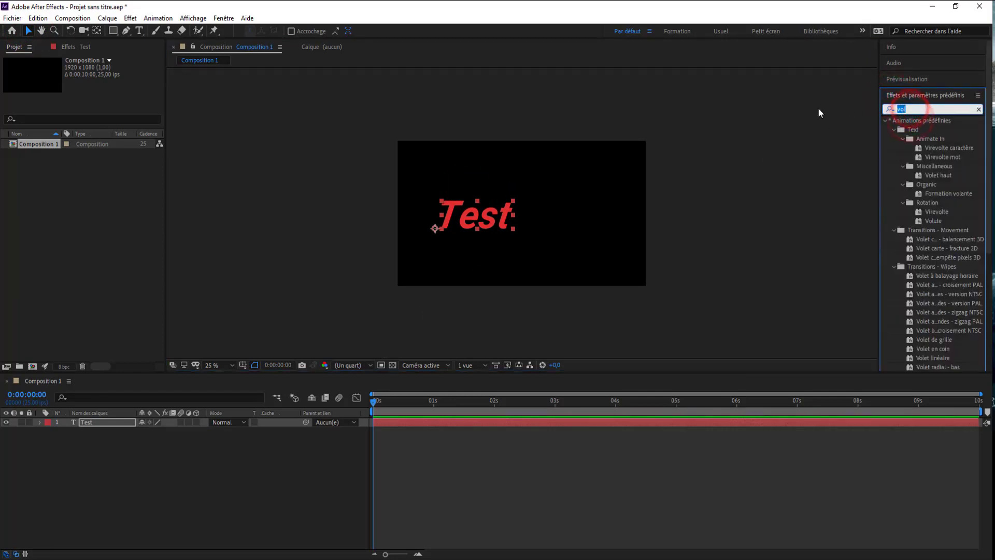
{"action": "type", "text": "de"}
{"action": "key", "text": "BackSpace"}
{"action": "type", "text": "égr"}
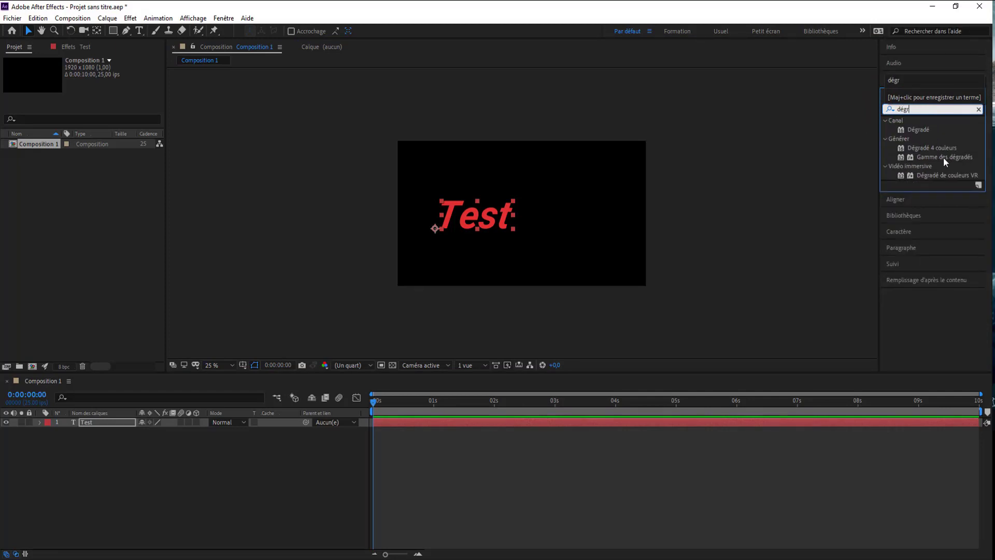
{"action": "left_click_drag", "start_coordinate": [944, 161], "coordinate": [492, 222]}
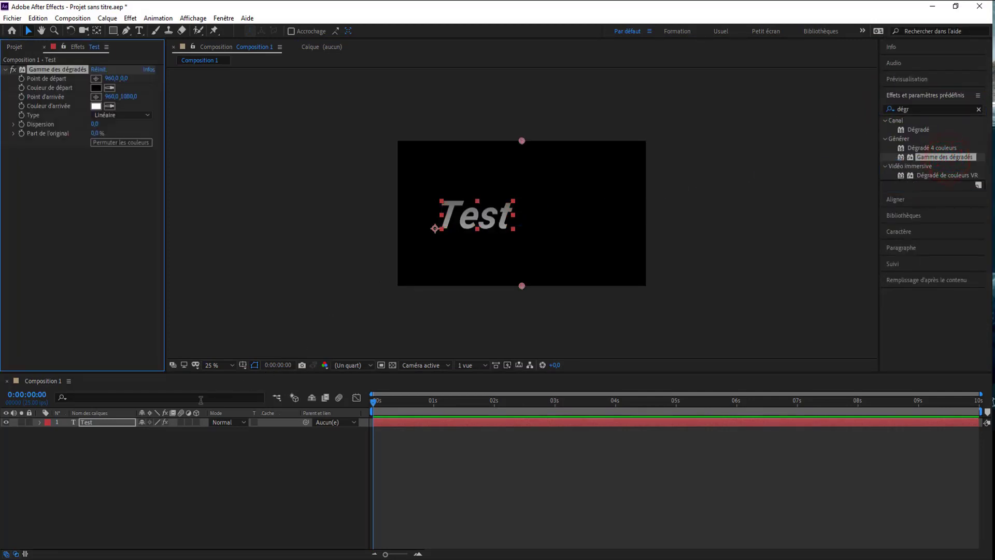
Step: Set the gradient's start colour to 00FCFF and its end colour to 255193
{"action": "left_click", "coordinate": [95, 88]}
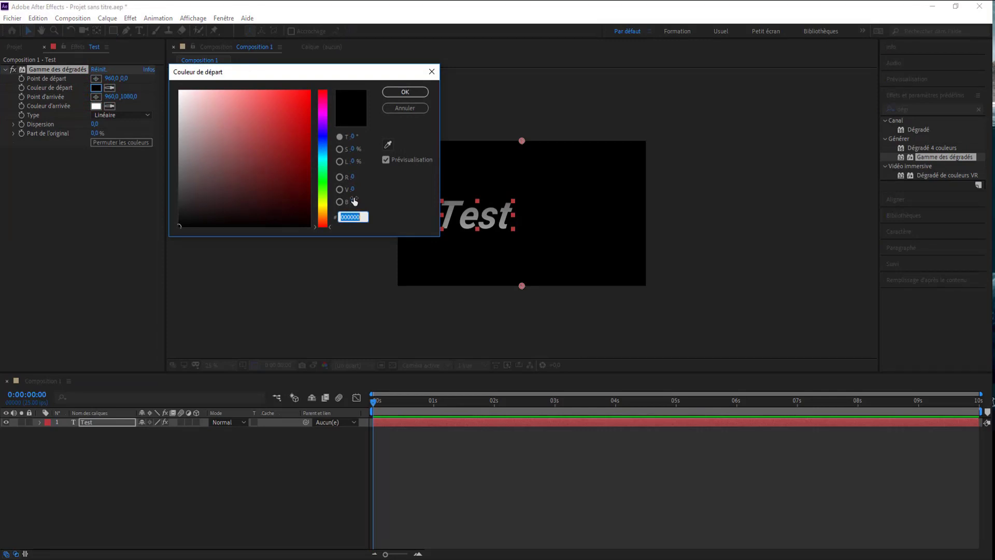
{"action": "type", "text": "00FCFF"}
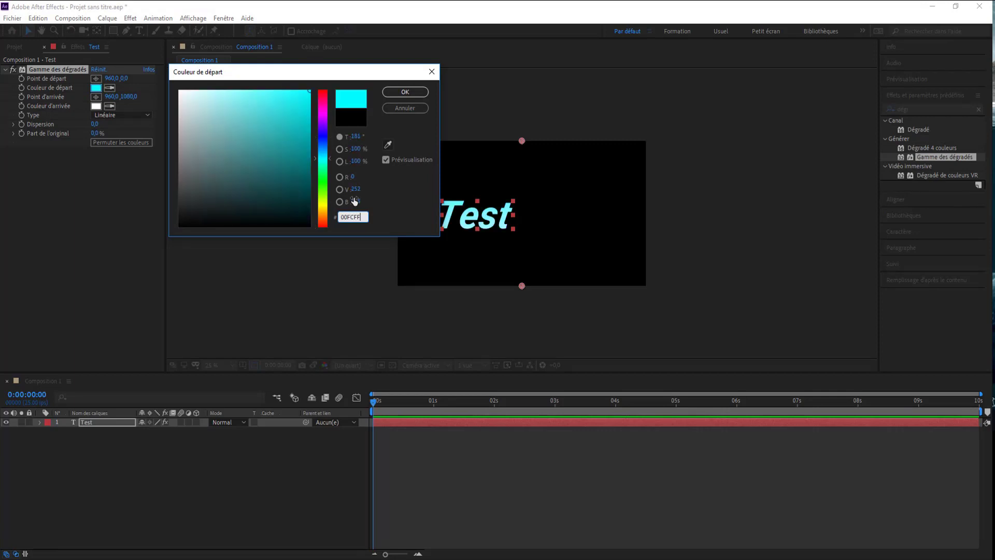
{"action": "left_click", "coordinate": [400, 94]}
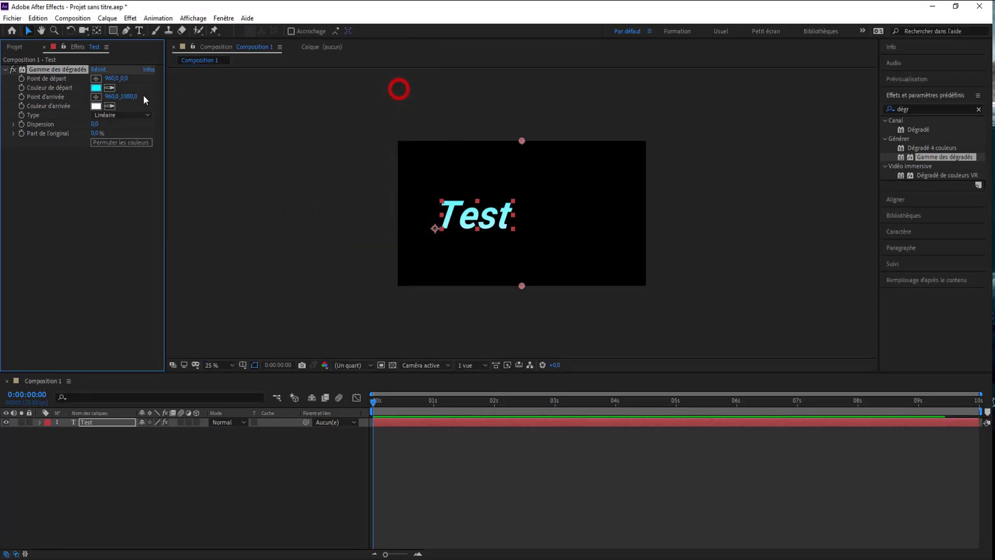
{"action": "left_click", "coordinate": [96, 106]}
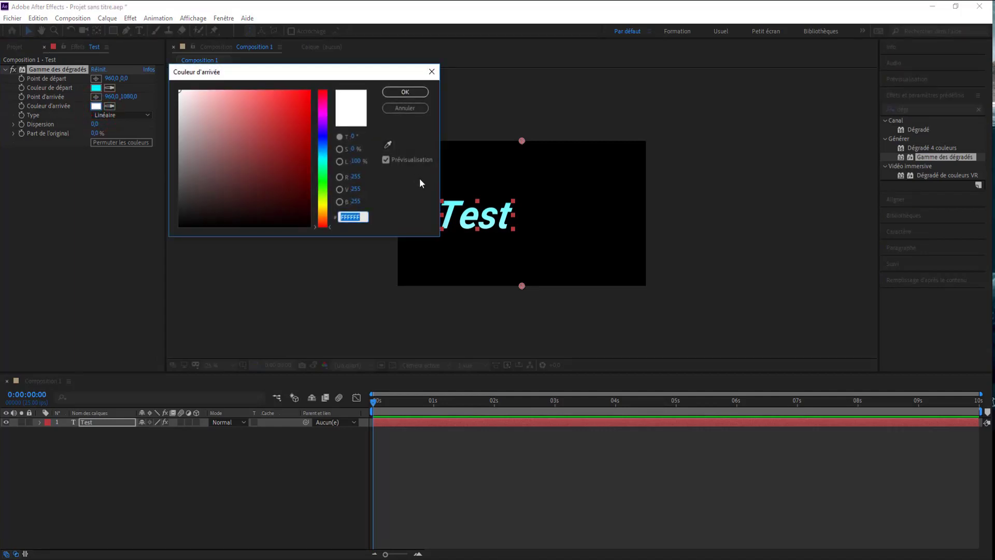
{"action": "type", "text": "255"}
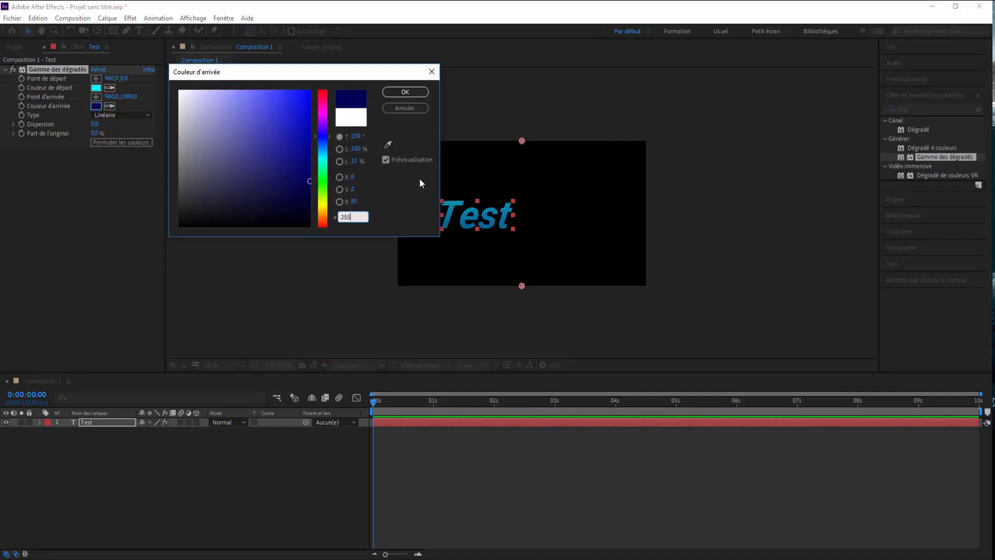
{"action": "type", "text": "193"}
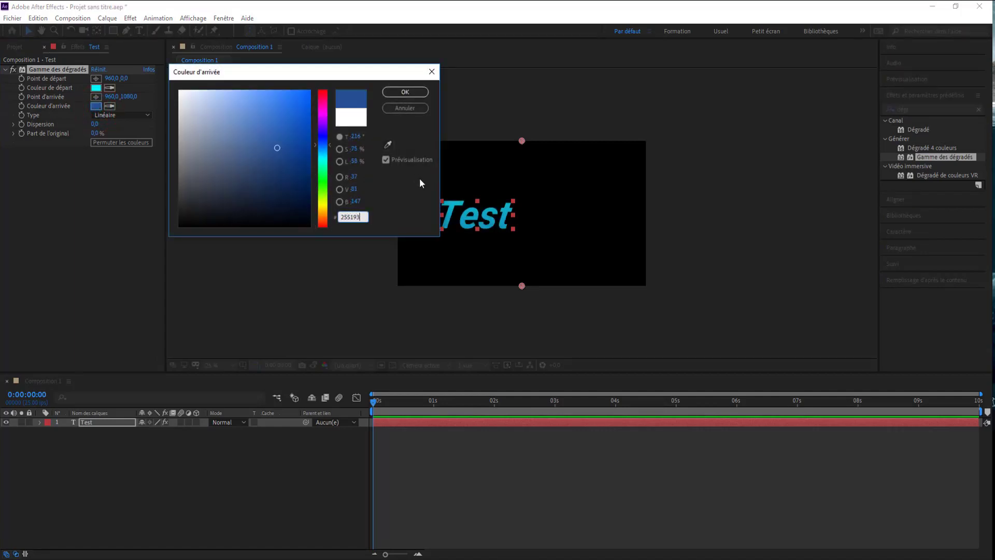
{"action": "left_click", "coordinate": [405, 91]}
{"action": "left_click", "coordinate": [408, 94]}
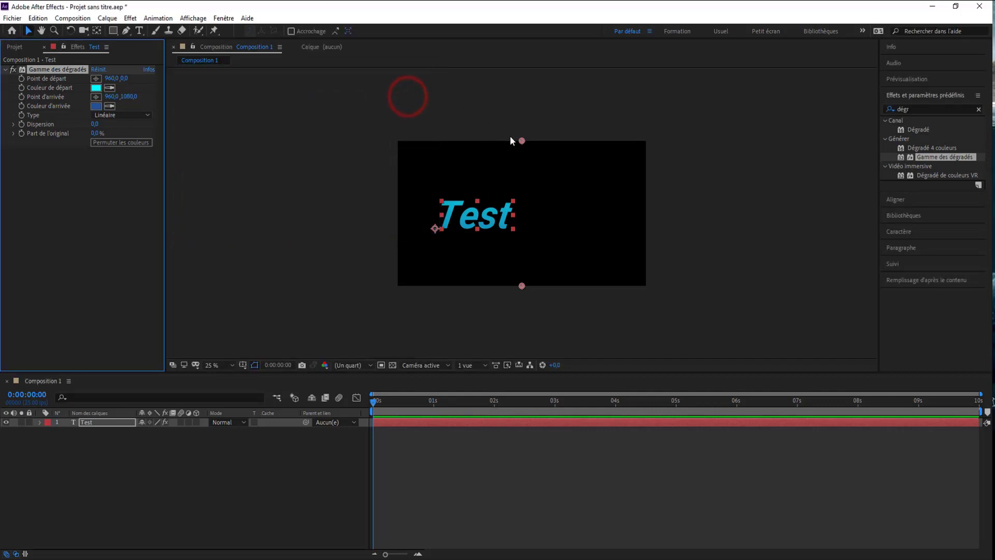
Step: Position the gradient's start point just right of "Test" at about 964, 516 and its end point just left at about 264, 536
{"action": "left_click_drag", "start_coordinate": [520, 141], "coordinate": [519, 214]}
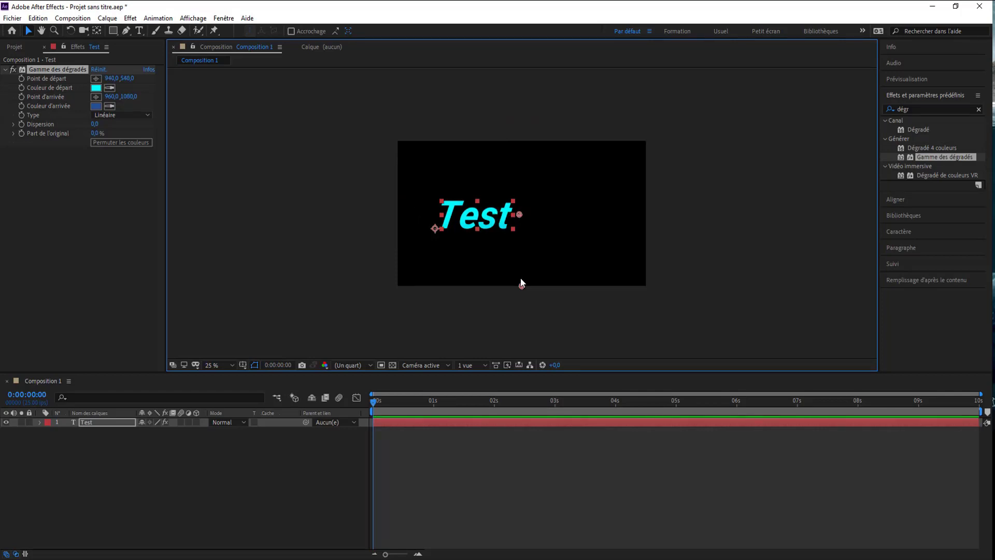
{"action": "left_click_drag", "start_coordinate": [521, 290], "coordinate": [447, 214]}
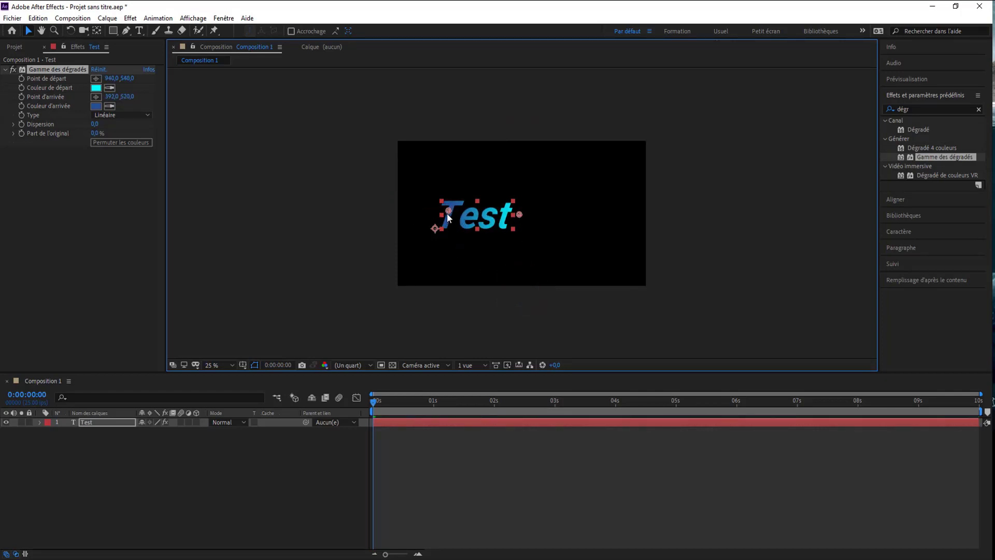
{"action": "mouse_move", "coordinate": [521, 214]}
{"action": "left_mouse_down"}
{"action": "mouse_move", "coordinate": [515, 207]}
{"action": "mouse_move", "coordinate": [534, 209]}
{"action": "mouse_move", "coordinate": [511, 209]}
{"action": "mouse_move", "coordinate": [522, 210]}
{"action": "left_mouse_up"}
{"action": "left_click_drag", "start_coordinate": [447, 212], "coordinate": [429, 213]}
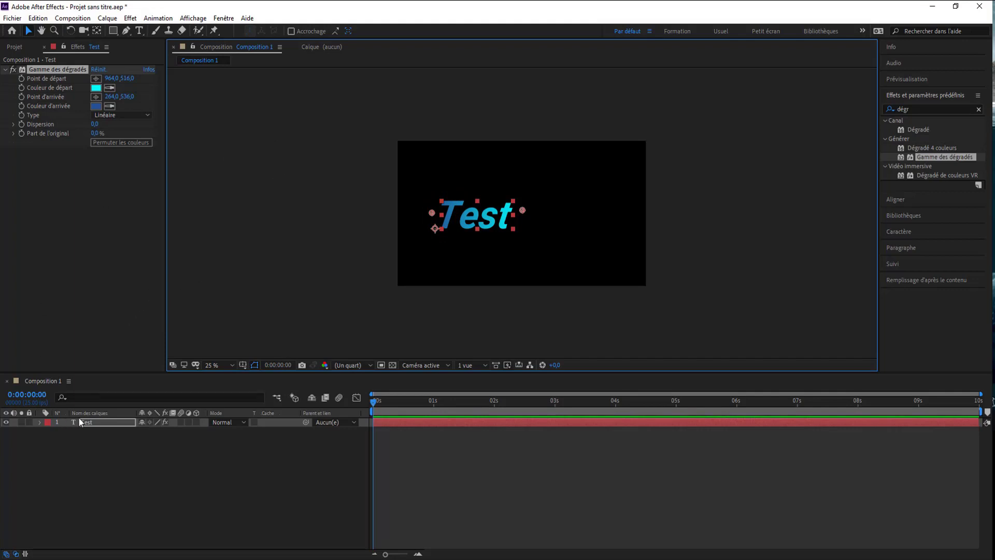
Step: Duplicate the "Test" text layer and place the copy directly to the right of the original word
{"action": "left_click", "coordinate": [98, 451]}
{"action": "left_click", "coordinate": [101, 426]}
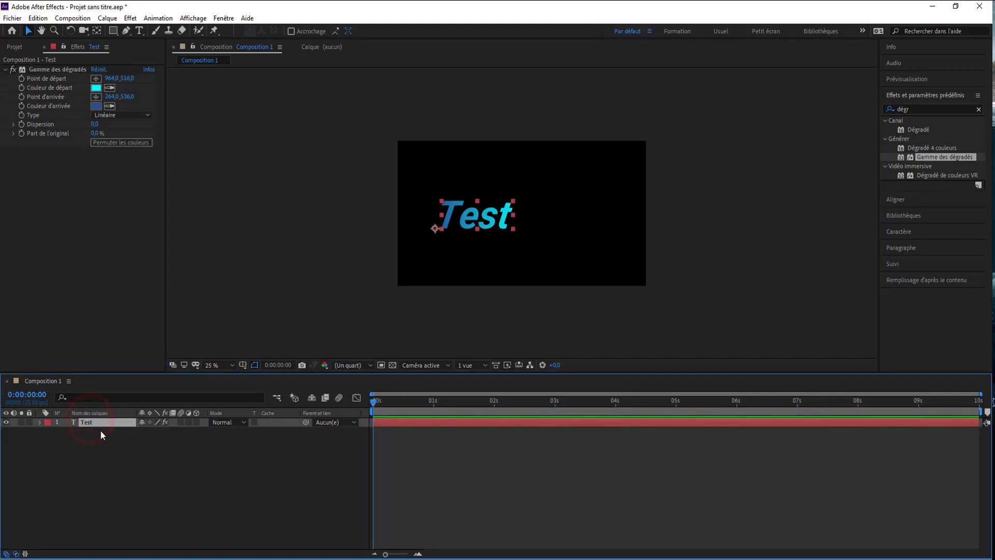
{"action": "key", "text": "ctrl+d"}
{"action": "left_click_drag", "start_coordinate": [460, 220], "coordinate": [536, 217]}
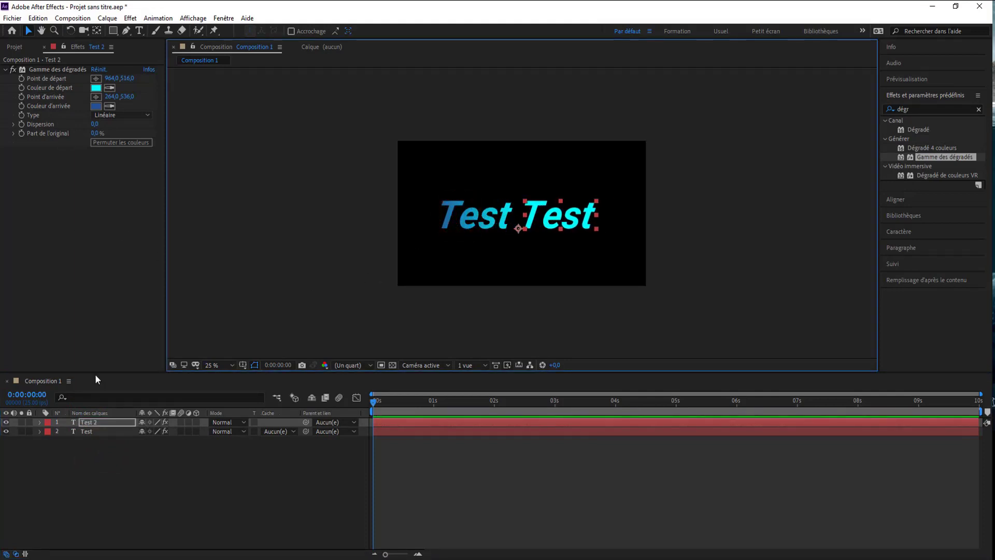
Step: Delete the gradient effect from the duplicated text layer
{"action": "left_click", "coordinate": [40, 422]}
{"action": "left_click", "coordinate": [71, 441]}
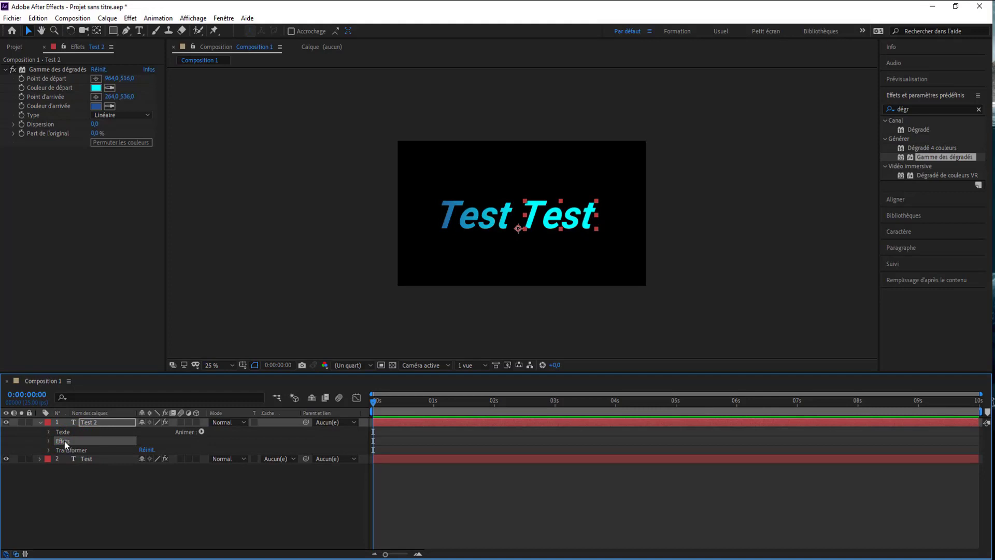
{"action": "key", "text": "Delete"}
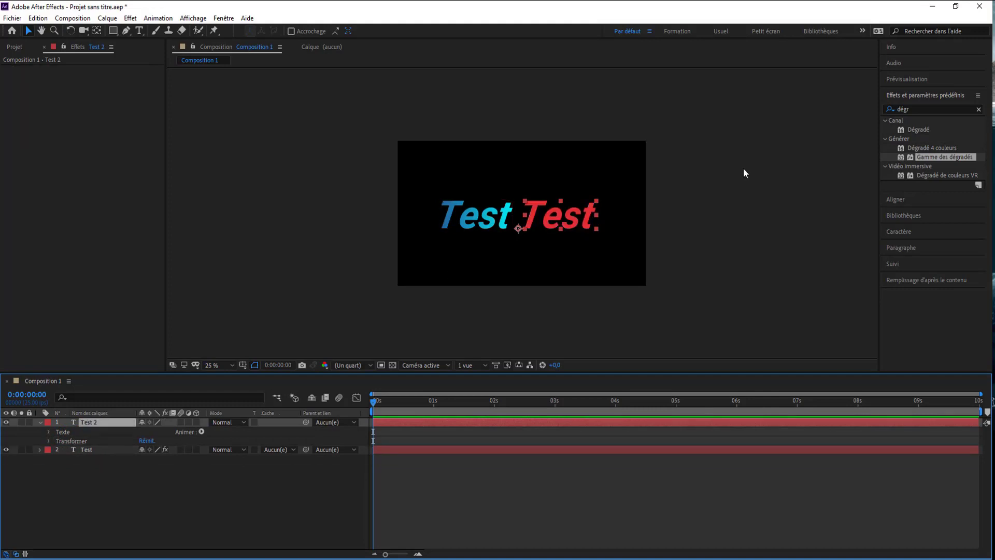
Step: Change the duplicated text's font style to Light Italic and its fill colour to white, FFFFFF
{"action": "double_click", "coordinate": [588, 216]}
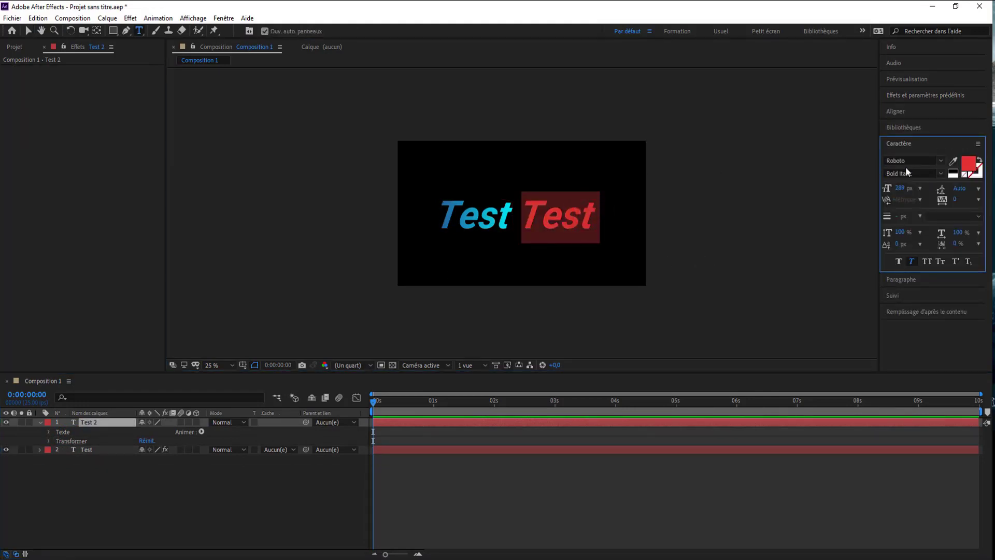
{"action": "left_click", "coordinate": [940, 174]}
{"action": "left_click", "coordinate": [915, 221]}
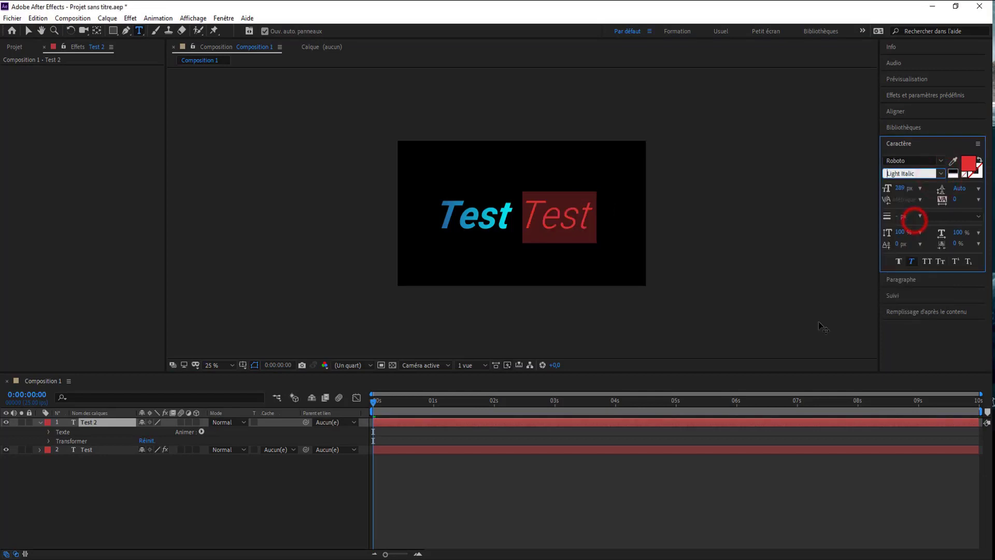
{"action": "left_click", "coordinate": [968, 171]}
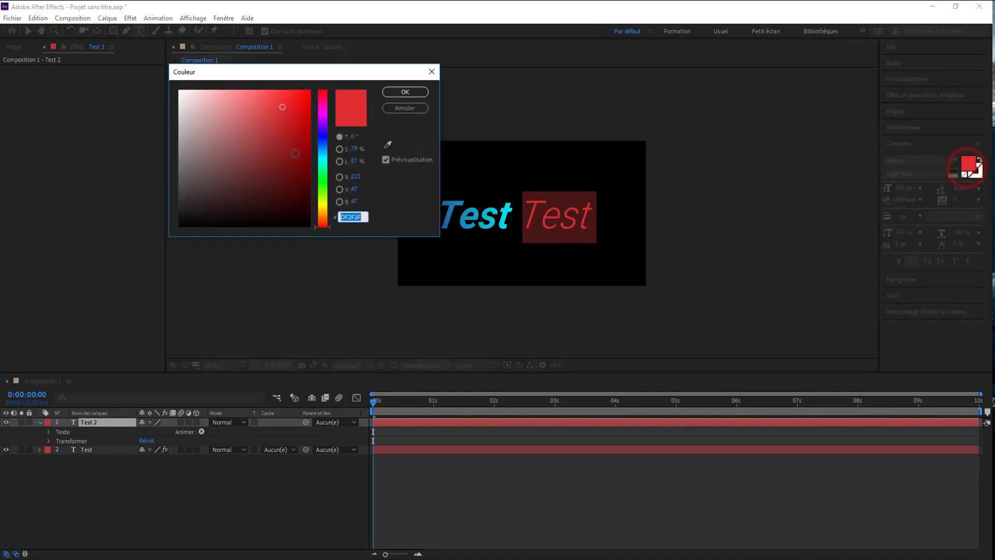
{"action": "type", "text": "FFFFFF"}
{"action": "left_click", "coordinate": [403, 94]}
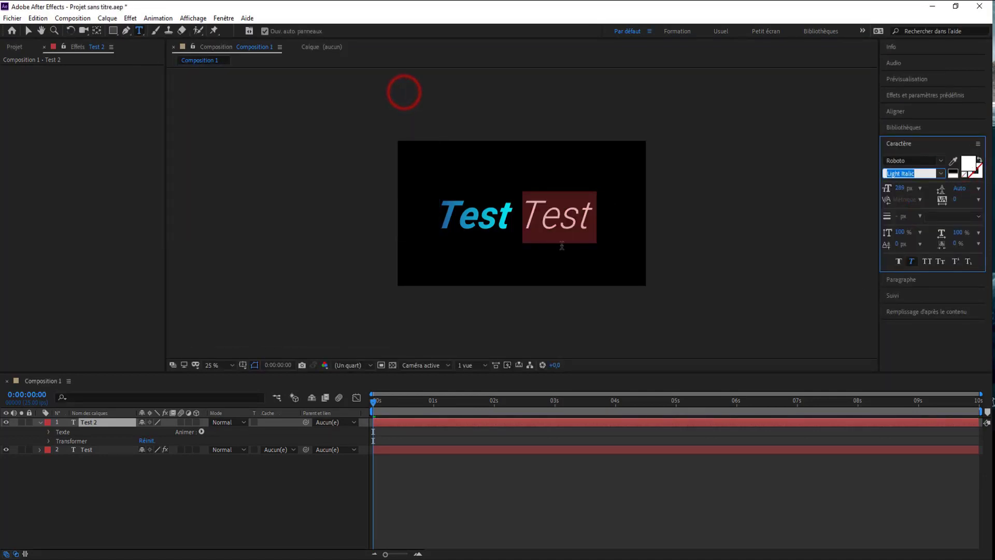
Step: Replace the duplicated layer's text with "Tuto" and deselect the layer
{"action": "type", "text": "Thin"}
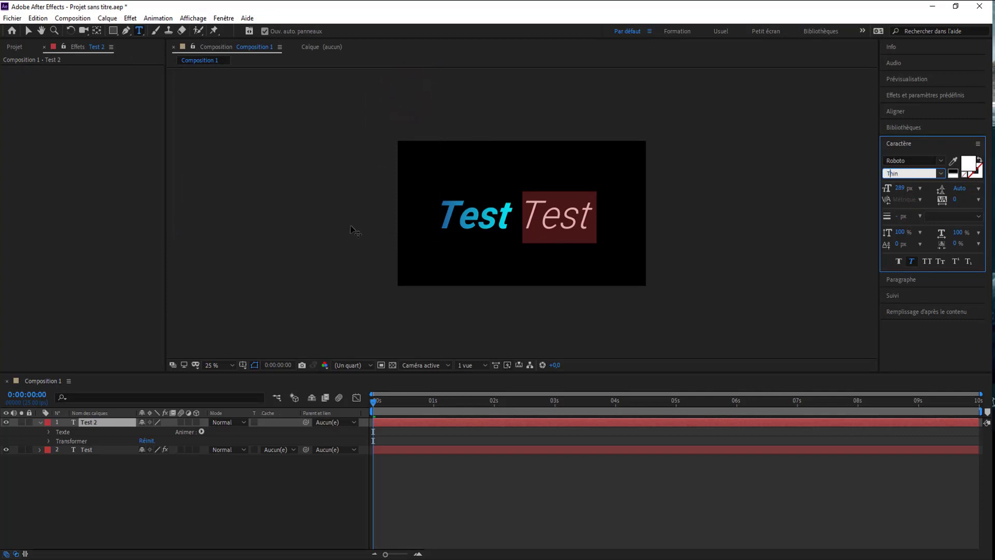
{"action": "left_click", "coordinate": [559, 215]}
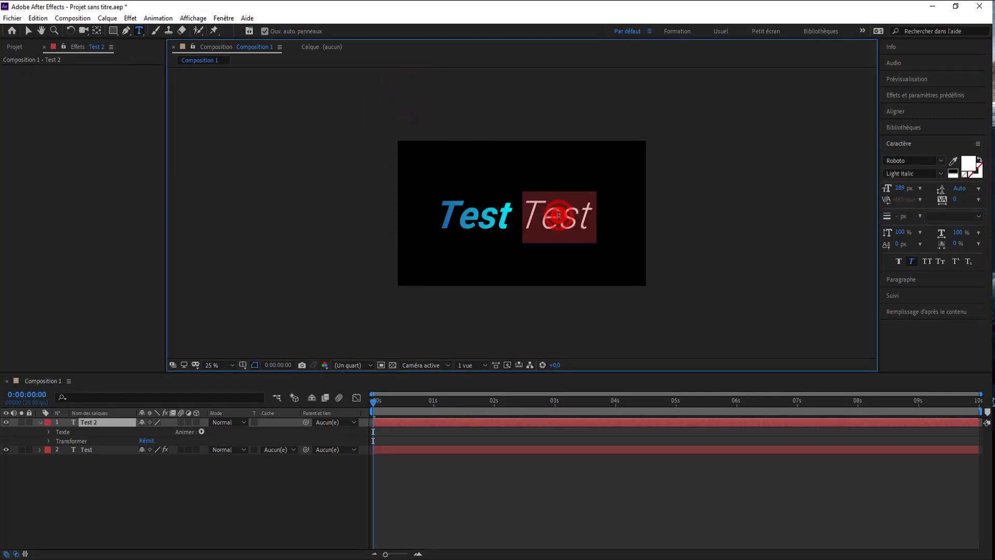
{"action": "type", "text": "Tuto"}
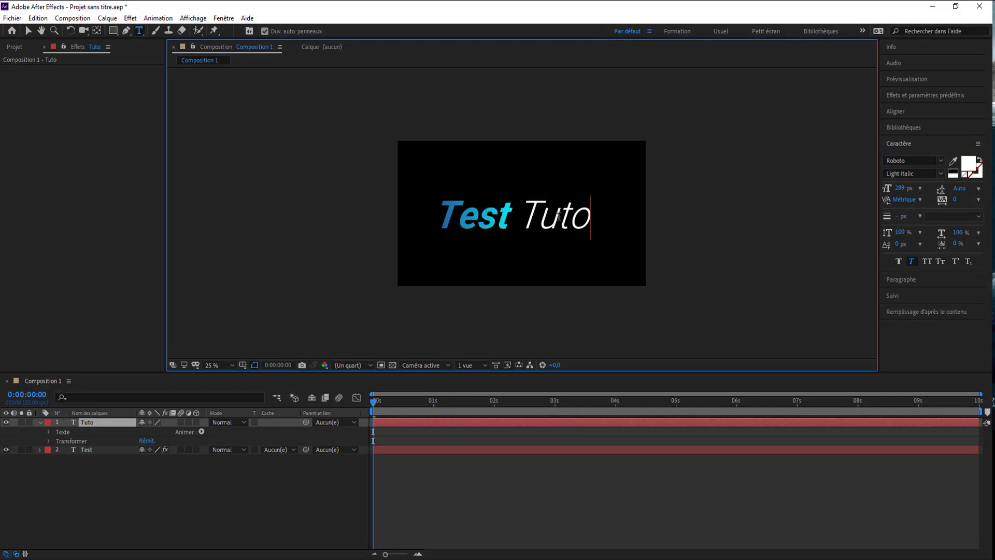
{"action": "left_click", "coordinate": [59, 423]}
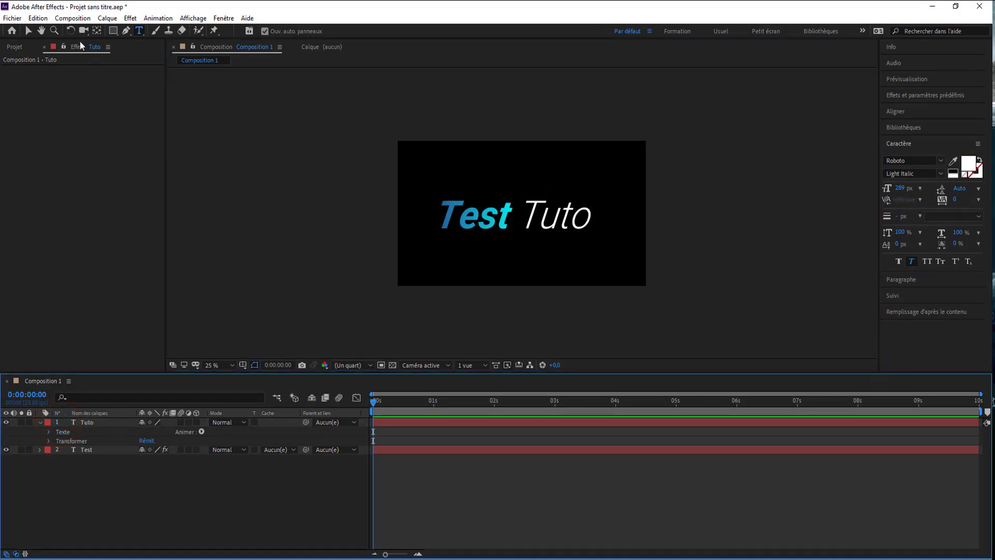
Step: Shift the "Test" text layer slightly to the left to widen its gap from "Tuto"
{"action": "left_click", "coordinate": [27, 30]}
{"action": "left_click", "coordinate": [552, 224]}
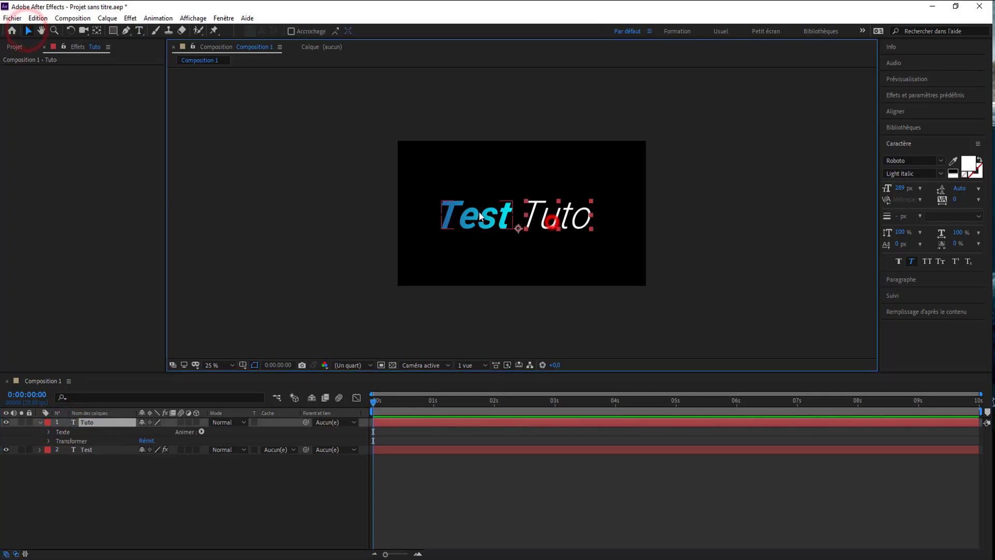
{"action": "left_click", "coordinate": [478, 210]}
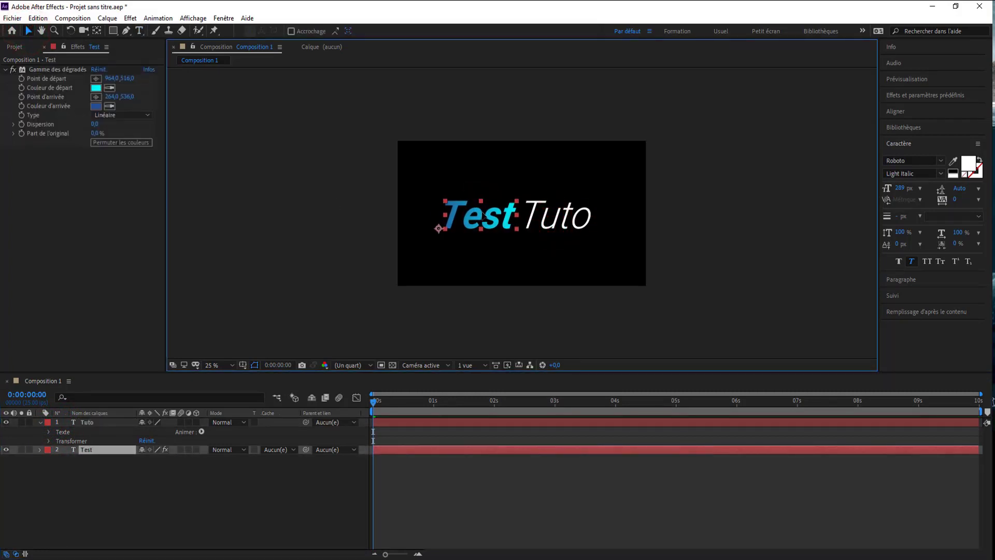
{"action": "left_click_drag", "start_coordinate": [478, 212], "coordinate": [476, 210]}
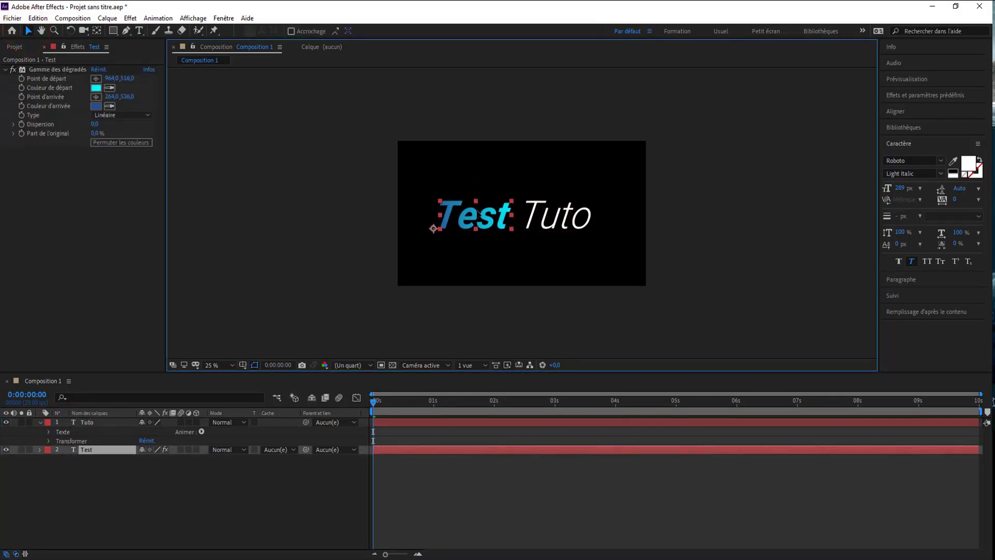
Step: Select both text layers, move them together slightly to the right to centre the title, and deselect them
{"action": "left_click", "coordinate": [545, 220], "text": "shift"}
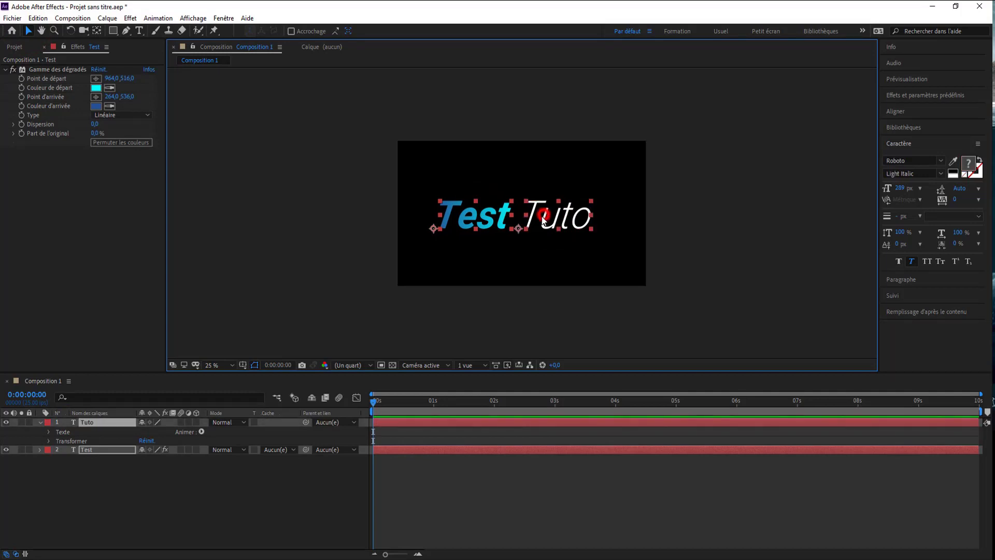
{"action": "mouse_move", "coordinate": [545, 220]}
{"action": "left_mouse_down"}
{"action": "mouse_move", "coordinate": [554, 238]}
{"action": "mouse_move", "coordinate": [562, 221]}
{"action": "left_mouse_up"}
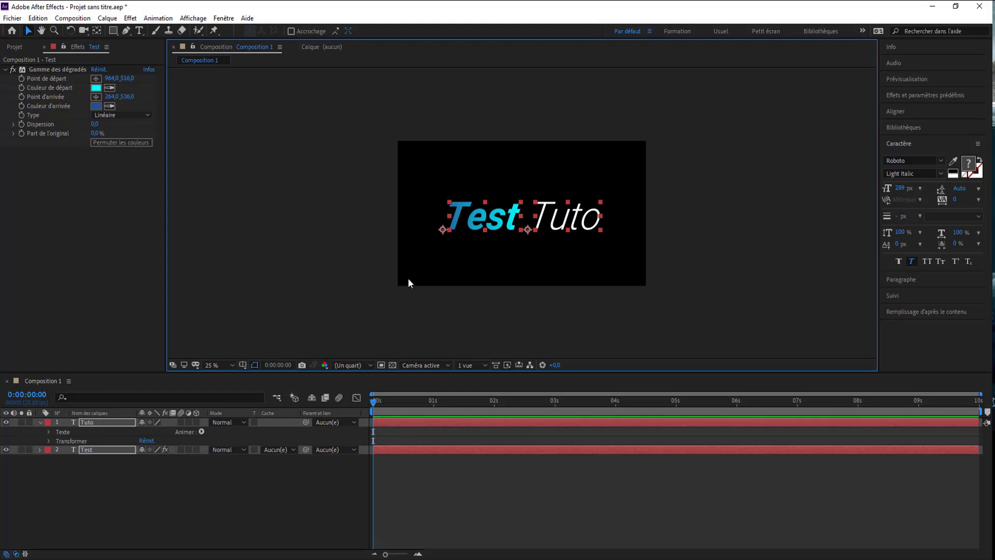
{"action": "left_click", "coordinate": [310, 247]}
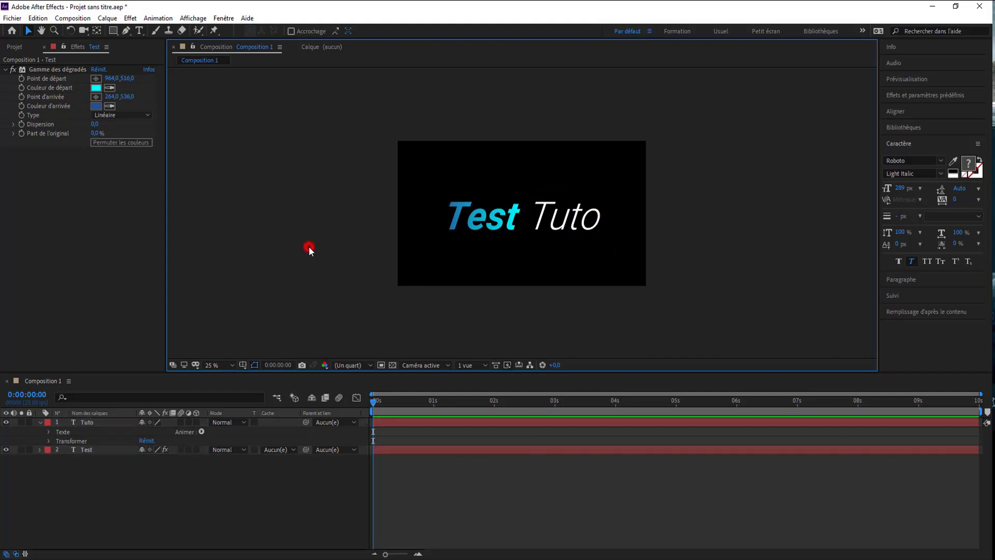
{"action": "scroll", "coordinate": [384, 275], "scroll_direction": "up", "scroll_amount": 2}
{"action": "scroll", "coordinate": [384, 276], "scroll_direction": "down", "scroll_amount": 2}
{"action": "scroll", "coordinate": [384, 275], "scroll_direction": "up", "scroll_amount": 2}
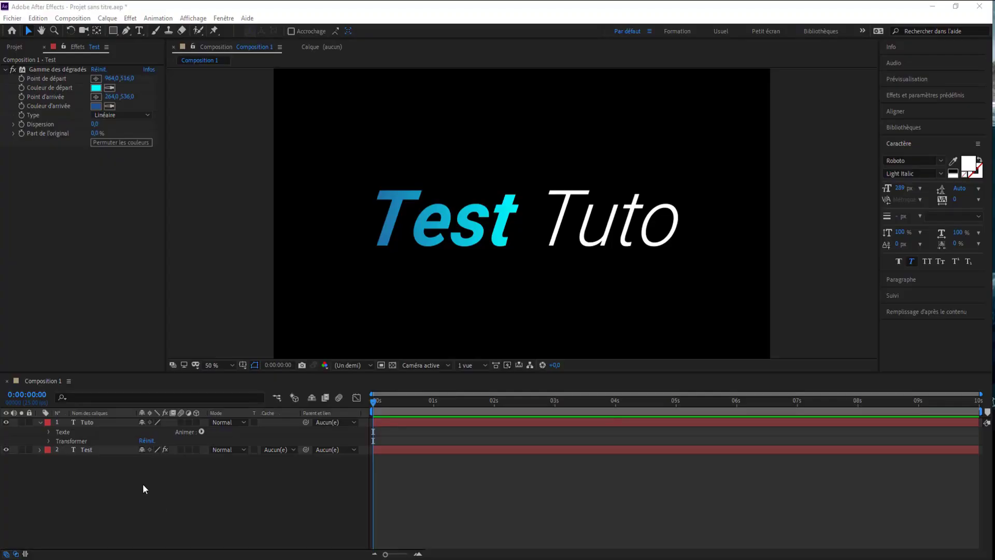
Step: Create a shape layer with a rectangle drawn around the word "Test", with its stroke width set to 14 px
{"action": "right_click", "coordinate": [143, 487]}
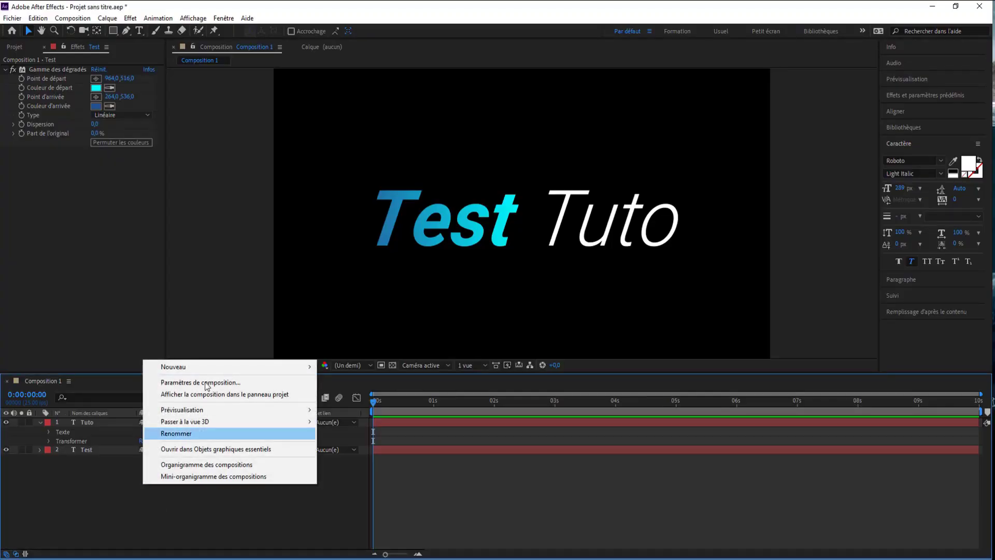
{"action": "mouse_move", "coordinate": [205, 367]}
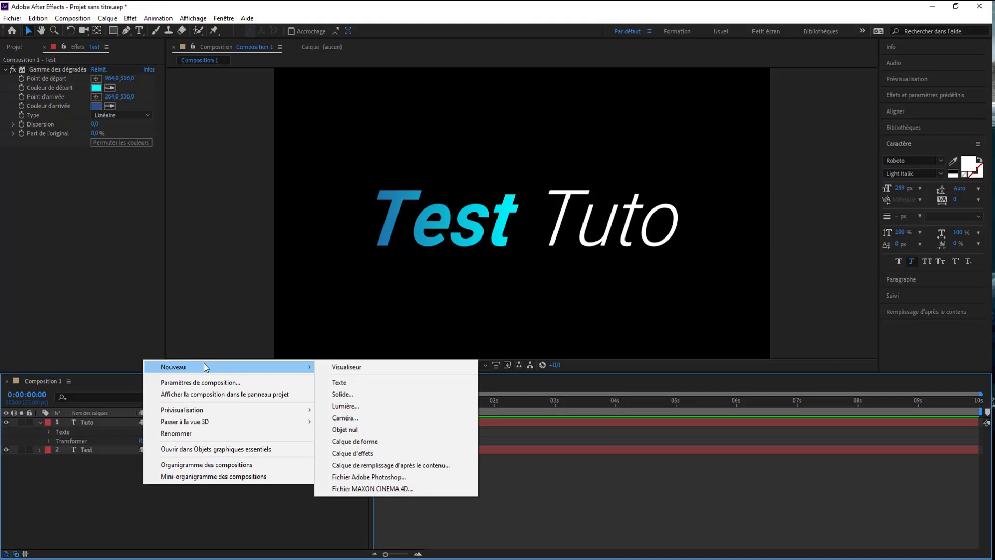
{"action": "left_click", "coordinate": [378, 442]}
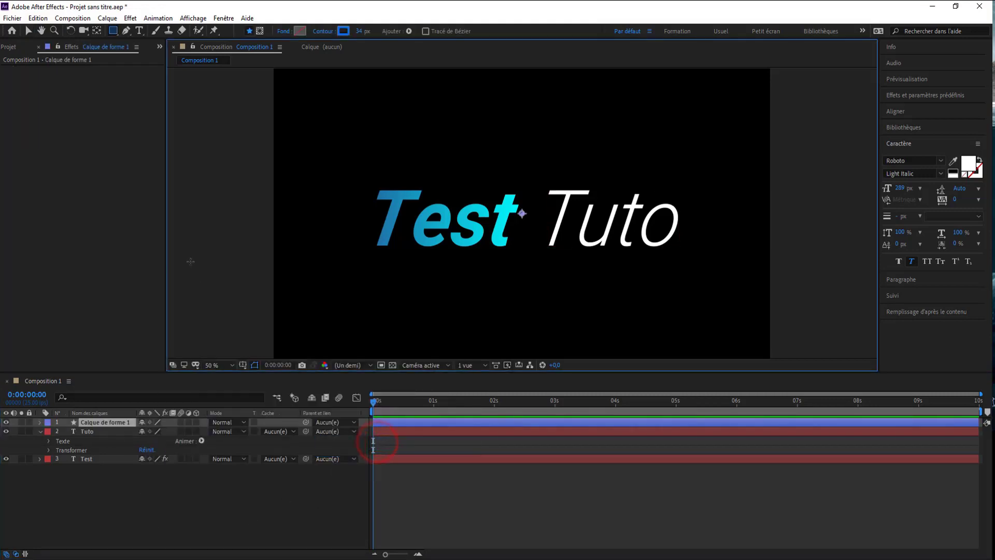
{"action": "mouse_move", "coordinate": [359, 103]}
{"action": "left_mouse_down"}
{"action": "mouse_move", "coordinate": [467, 197]}
{"action": "mouse_move", "coordinate": [476, 226]}
{"action": "mouse_move", "coordinate": [545, 297]}
{"action": "mouse_move", "coordinate": [532, 283]}
{"action": "left_mouse_up"}
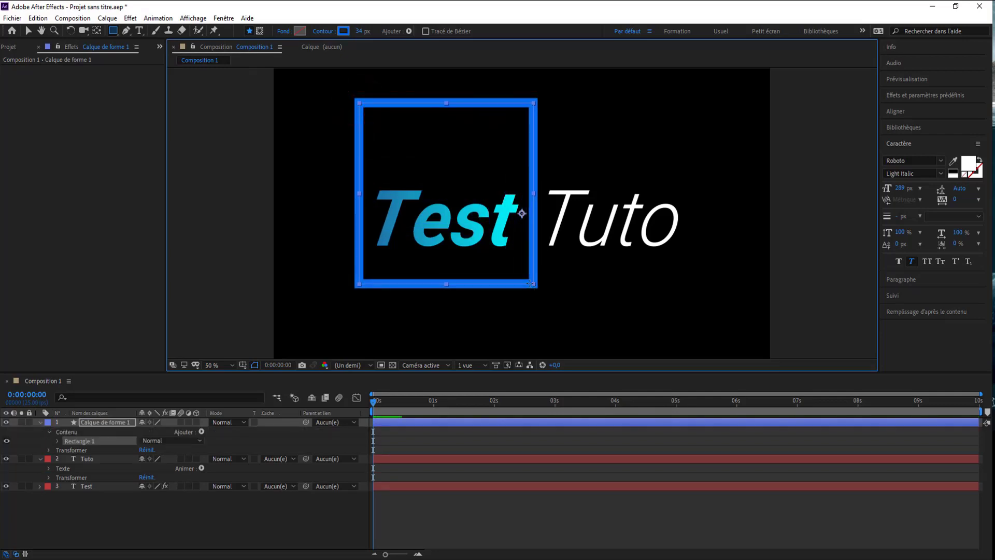
{"action": "left_click_drag", "start_coordinate": [359, 31], "coordinate": [353, 33]}
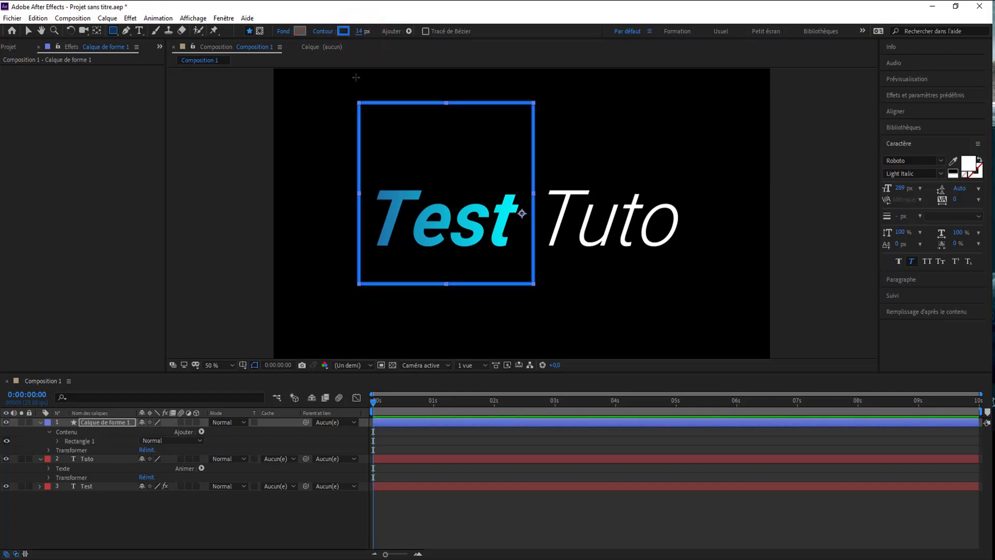
Step: Rotate the rectangle's shape layer by 26° and fit it around "Tuto" at about 97.3% scale and position 1550, 804
{"action": "left_click", "coordinate": [48, 450]}
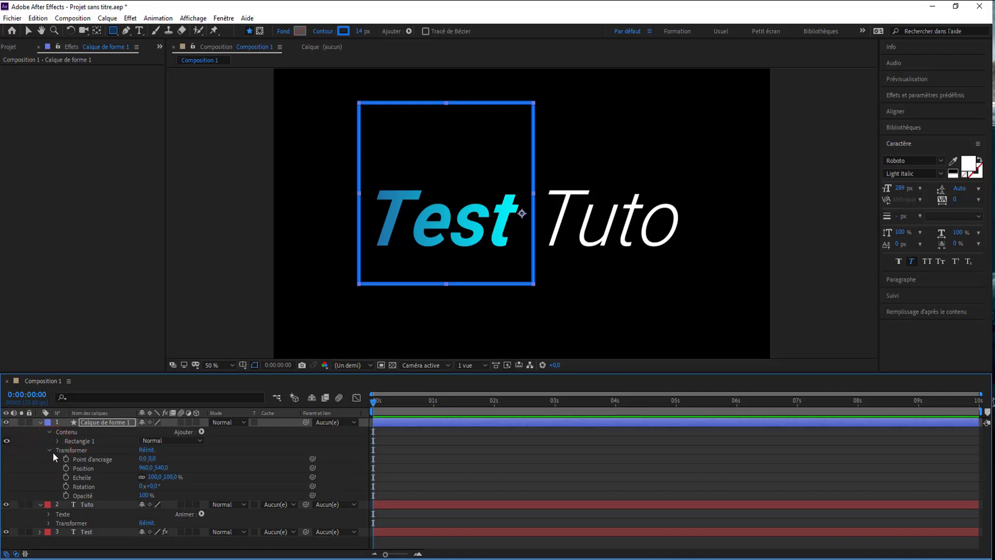
{"action": "mouse_move", "coordinate": [156, 491]}
{"action": "left_mouse_down"}
{"action": "mouse_move", "coordinate": [143, 486]}
{"action": "mouse_move", "coordinate": [164, 487]}
{"action": "left_mouse_up"}
{"action": "left_click", "coordinate": [28, 31]}
{"action": "left_click_drag", "start_coordinate": [524, 217], "coordinate": [680, 294]}
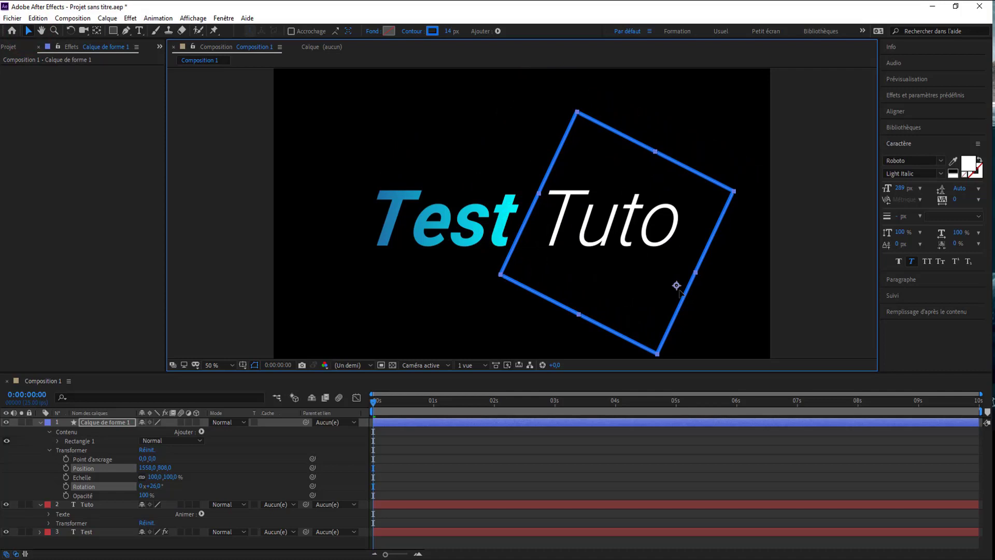
{"action": "left_click_drag", "start_coordinate": [658, 355], "coordinate": [656, 349]}
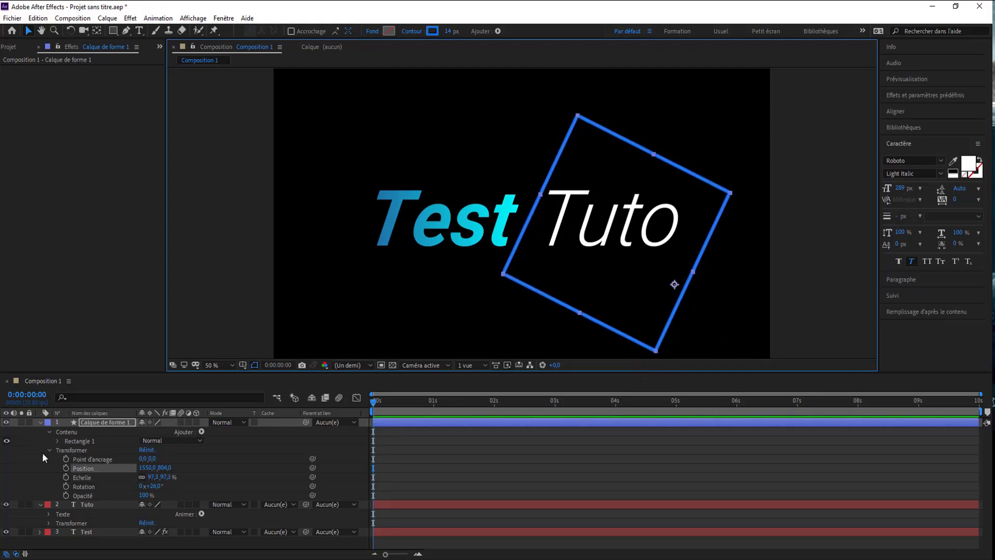
Step: Copy the gradient effect from the "Test" text layer onto the rectangle's shape layer
{"action": "left_click", "coordinate": [38, 532]}
{"action": "left_click", "coordinate": [38, 533]}
{"action": "left_click", "coordinate": [60, 535]}
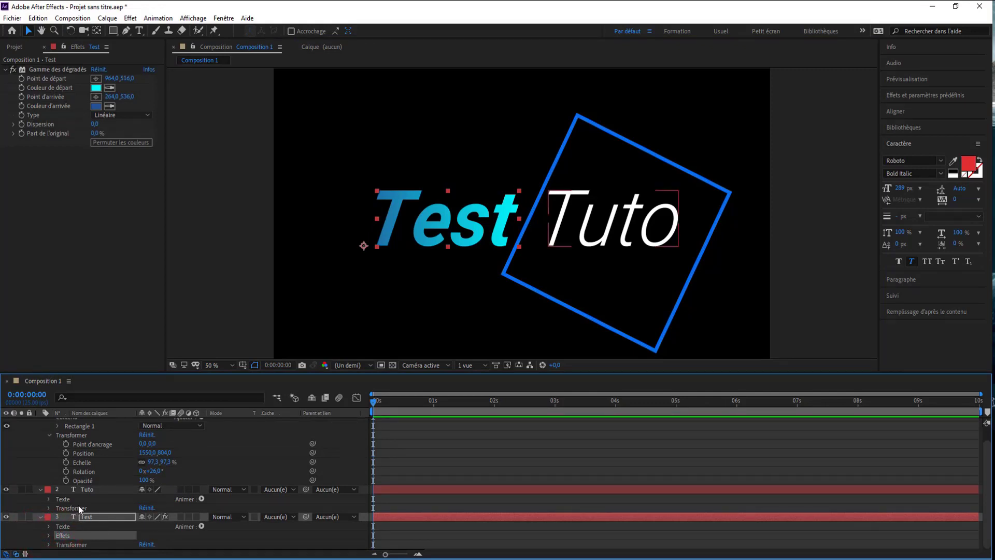
{"action": "scroll", "coordinate": [74, 437], "scroll_direction": "up", "scroll_amount": 1}
{"action": "left_click", "coordinate": [94, 423]}
{"action": "key", "text": "ctrl+v"}
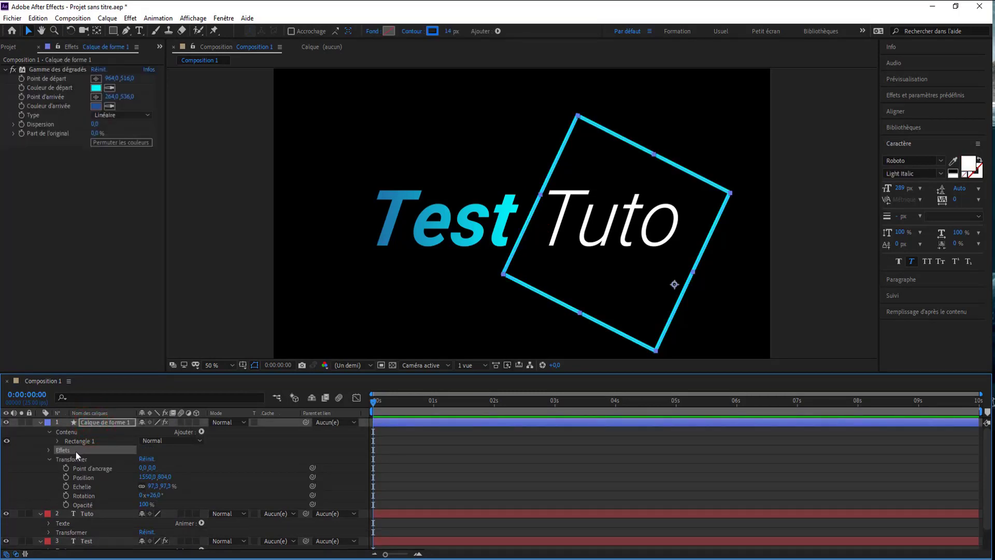
{"action": "mouse_move", "coordinate": [674, 284]}
{"action": "left_mouse_down"}
{"action": "mouse_move", "coordinate": [684, 277]}
{"action": "mouse_move", "coordinate": [674, 284]}
{"action": "left_mouse_up"}
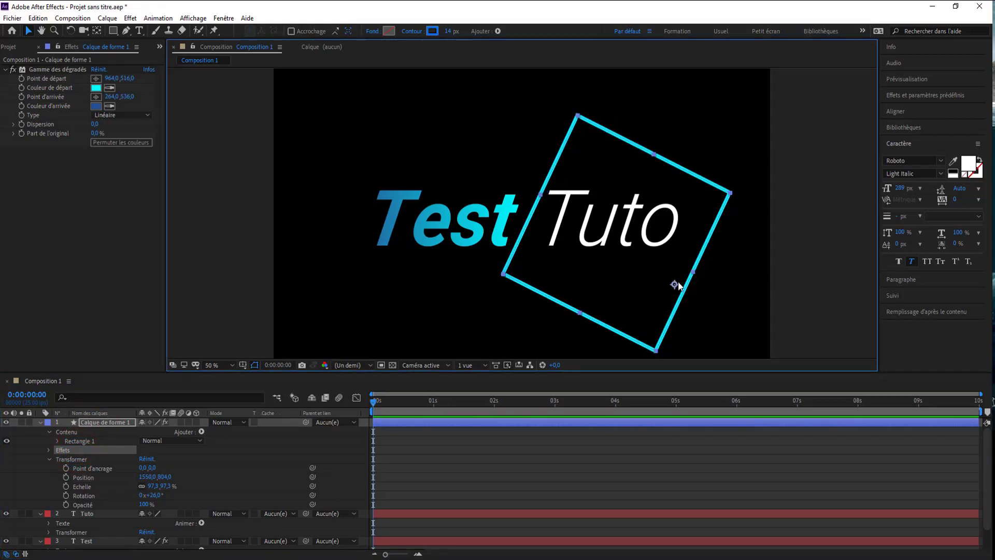
{"action": "left_click", "coordinate": [672, 284]}
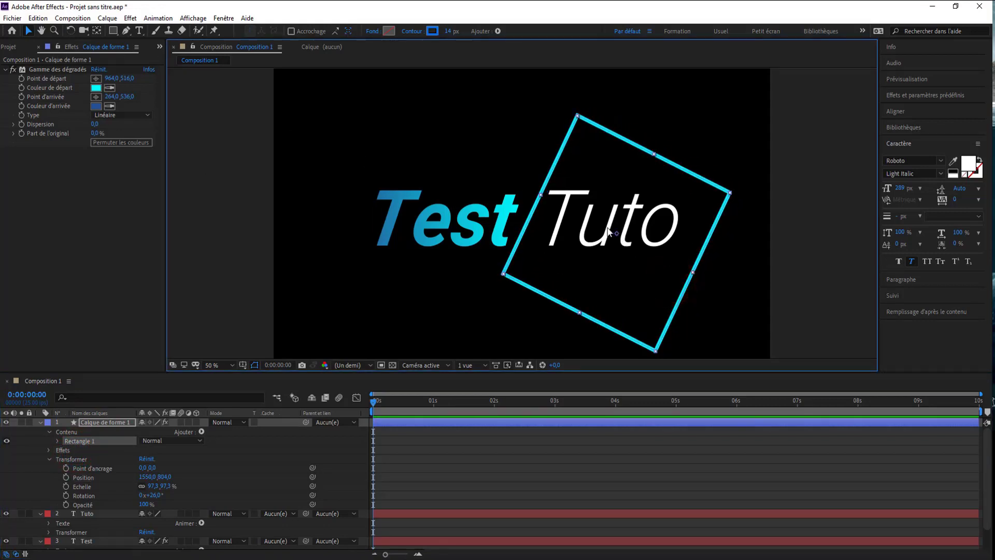
{"action": "key", "text": "Delete"}
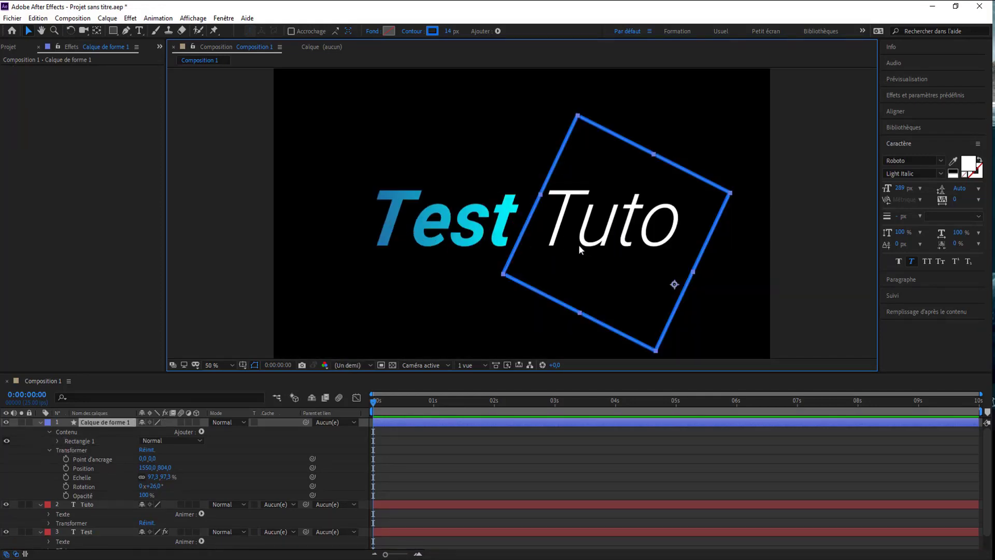
{"action": "key", "text": "ctrl+z"}
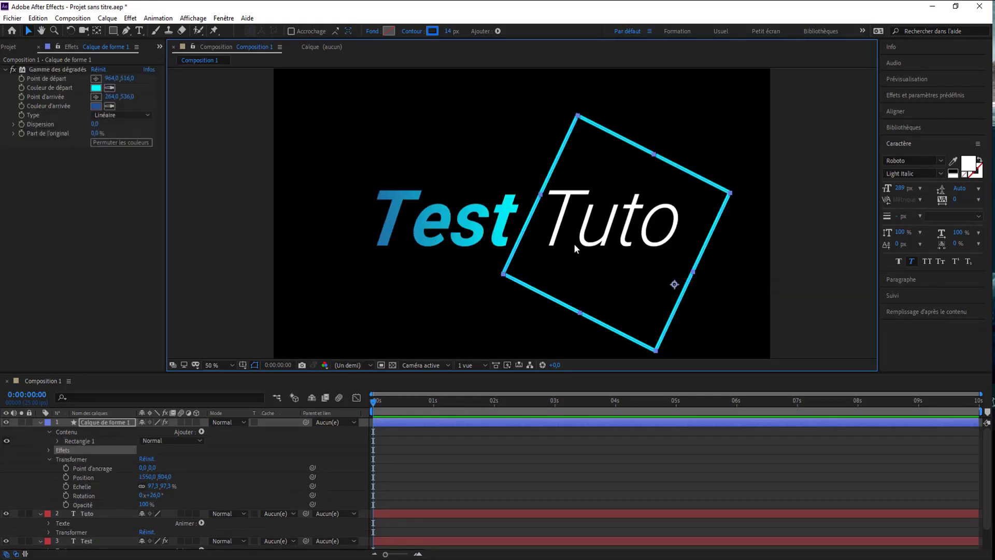
Step: Move the shape layer's gradient start point to about 1801, 544 and its end point to about 1176, 578
{"action": "left_click", "coordinate": [111, 77]}
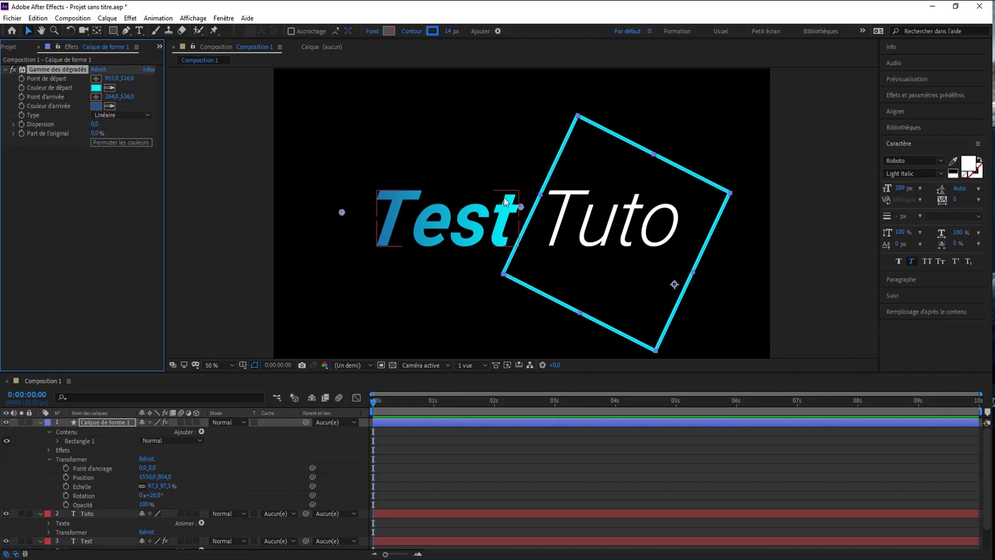
{"action": "mouse_move", "coordinate": [522, 208]}
{"action": "left_mouse_down"}
{"action": "mouse_move", "coordinate": [698, 227]}
{"action": "mouse_move", "coordinate": [739, 214]}
{"action": "left_mouse_up"}
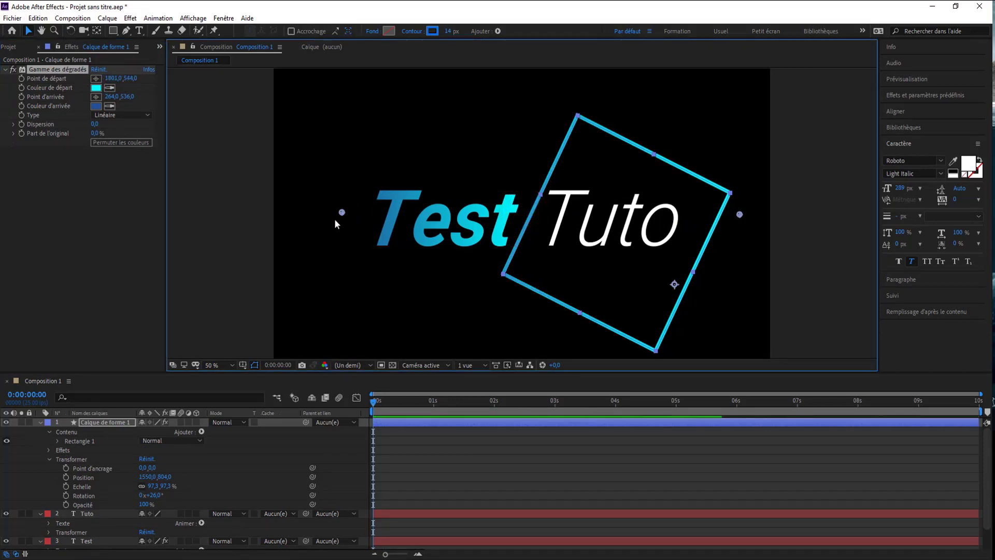
{"action": "mouse_move", "coordinate": [341, 213]}
{"action": "left_mouse_down"}
{"action": "mouse_move", "coordinate": [545, 229]}
{"action": "mouse_move", "coordinate": [578, 222]}
{"action": "left_mouse_up"}
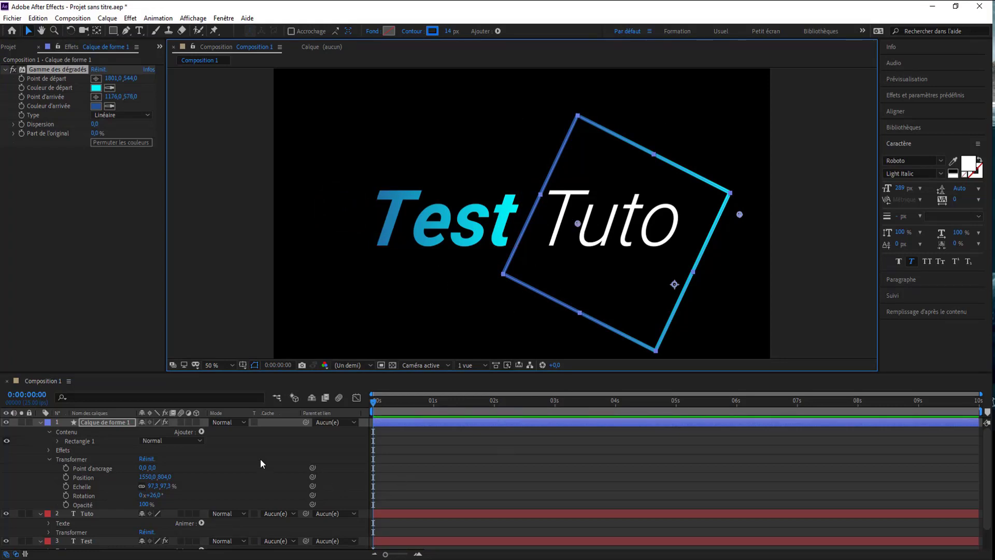
Step: Nudge the rectangle's shape layer up and slightly to the right, to position 1552, 788
{"action": "scroll", "coordinate": [450, 307], "scroll_direction": "down", "scroll_amount": 2}
{"action": "scroll", "coordinate": [456, 326], "scroll_direction": "up", "scroll_amount": 2}
{"action": "scroll", "coordinate": [458, 326], "scroll_direction": "down", "scroll_amount": 2}
{"action": "scroll", "coordinate": [459, 327], "scroll_direction": "up", "scroll_amount": 2}
{"action": "key", "text": "Up"}
{"action": "key", "text": "Up"}
{"action": "key", "text": "Up"}
{"action": "key", "text": "Up"}
{"action": "key", "text": "Up"}
{"action": "key", "text": "Up"}
{"action": "key", "text": "Up"}
{"action": "key", "text": "Up"}
{"action": "key", "text": "Right"}
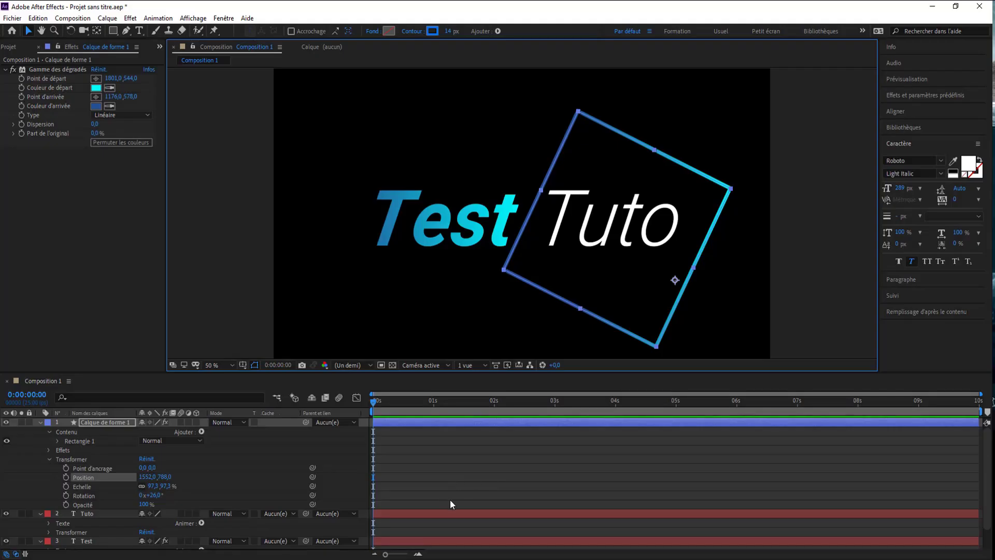
{"action": "scroll", "coordinate": [366, 254], "scroll_direction": "down", "scroll_amount": 2}
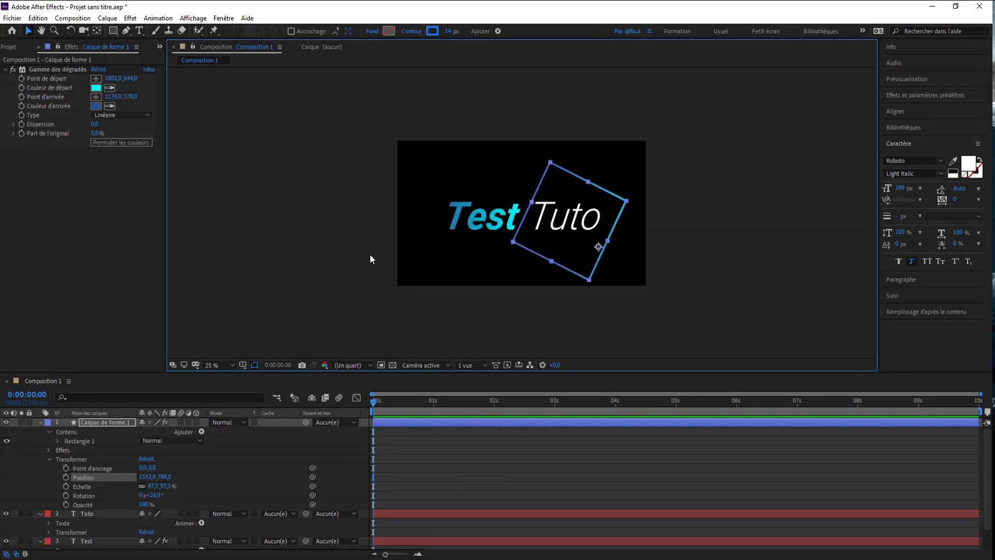
{"action": "scroll", "coordinate": [397, 261], "scroll_direction": "up", "scroll_amount": 2}
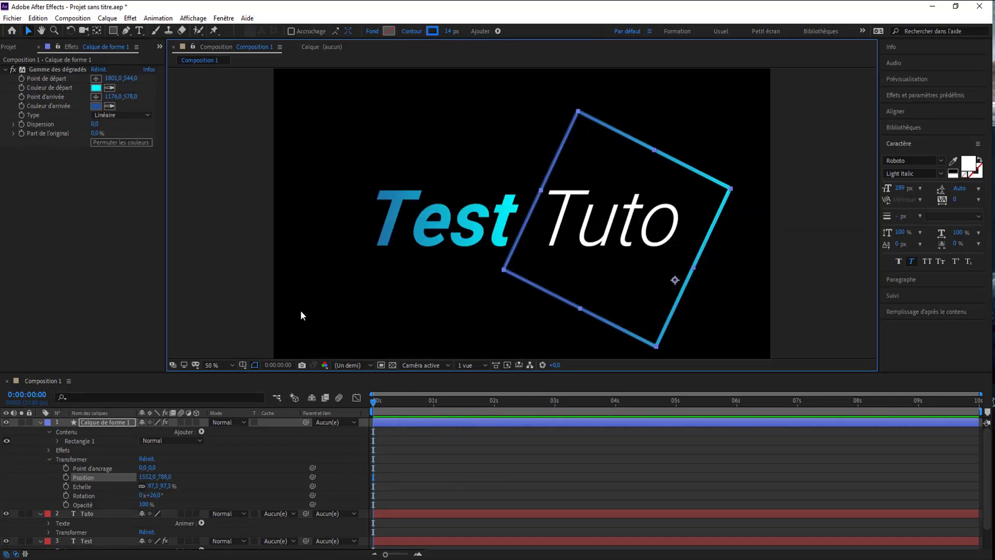
Step: Add a Trim Paths operation (Raccorder les tracés) to the contents of the rectangle's shape layer
{"action": "left_click", "coordinate": [49, 460]}
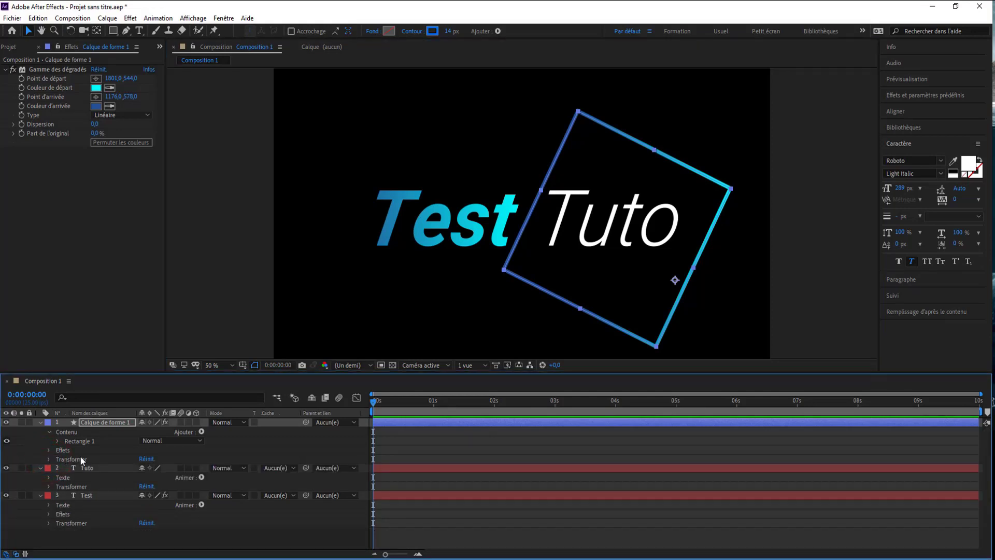
{"action": "left_click", "coordinate": [202, 432]}
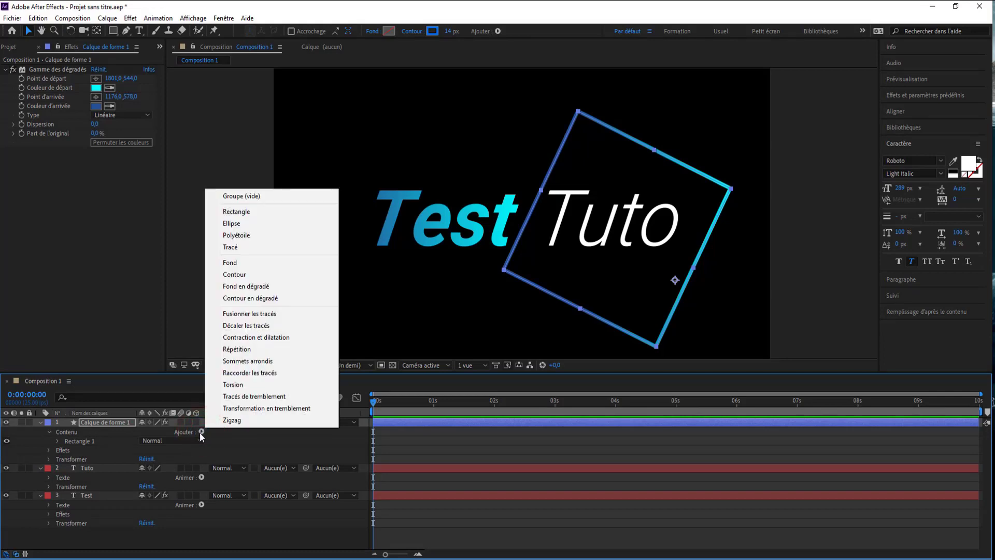
{"action": "left_click", "coordinate": [249, 371]}
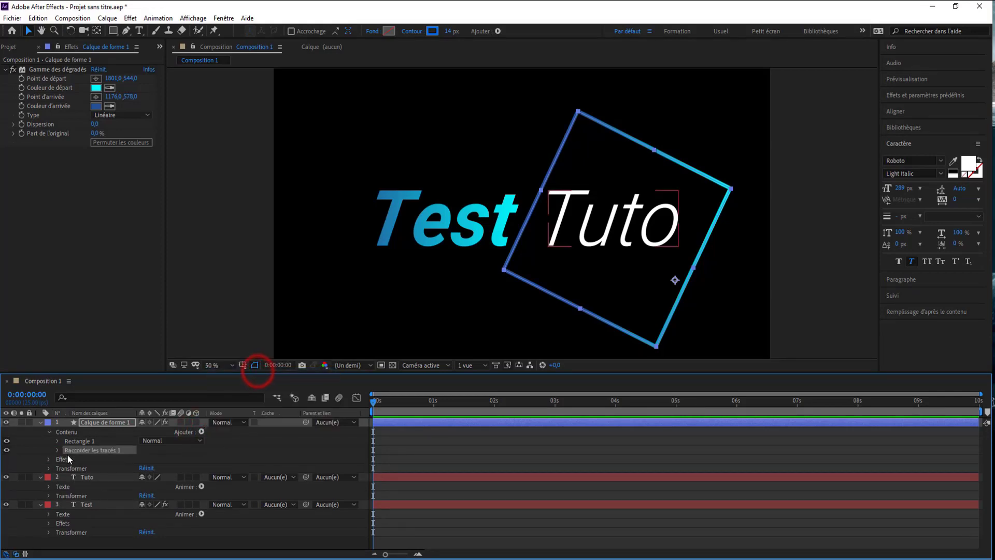
Step: Set the end value (Fin) of the rectangle's Trim Paths to 0%
{"action": "left_click", "coordinate": [54, 450]}
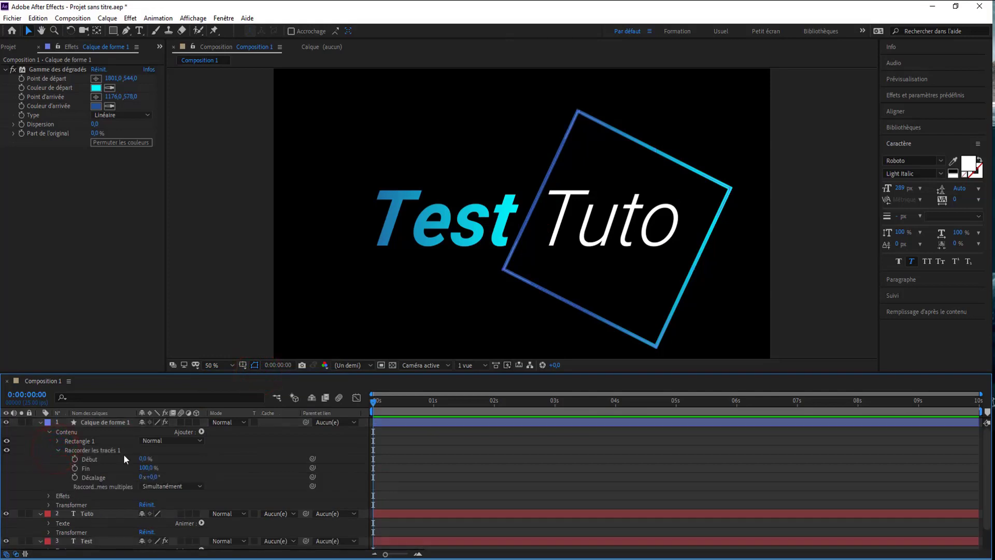
{"action": "left_click", "coordinate": [137, 458]}
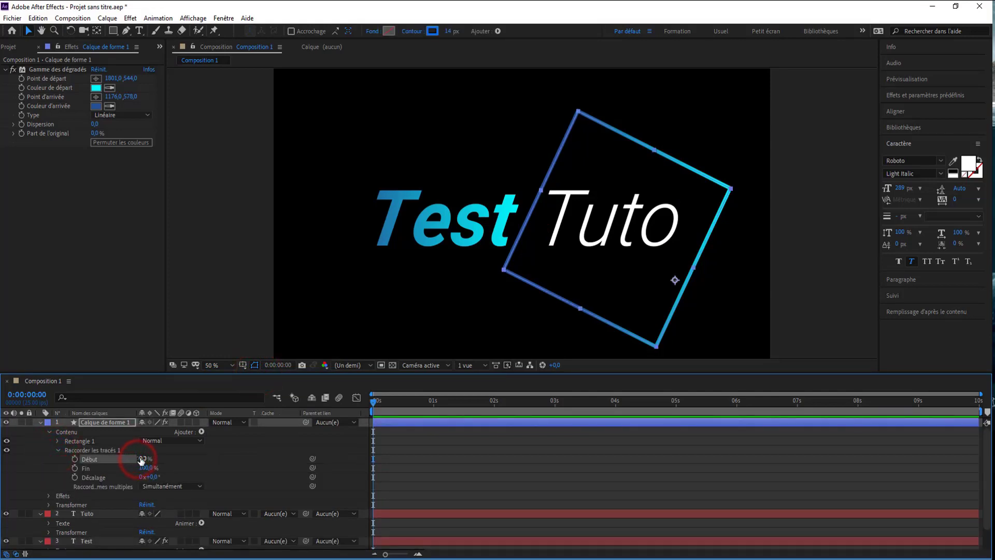
{"action": "left_click", "coordinate": [160, 493]}
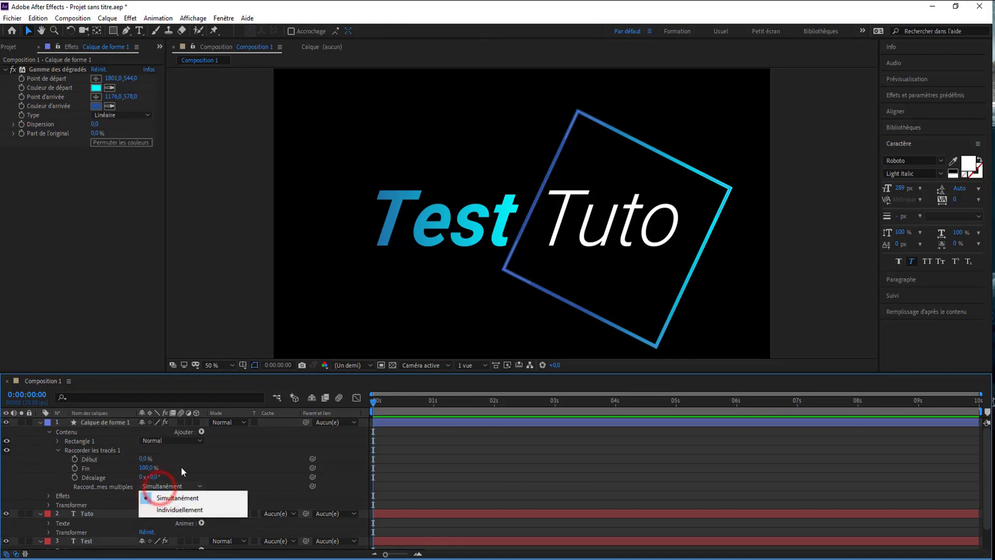
{"action": "left_click", "coordinate": [149, 458]}
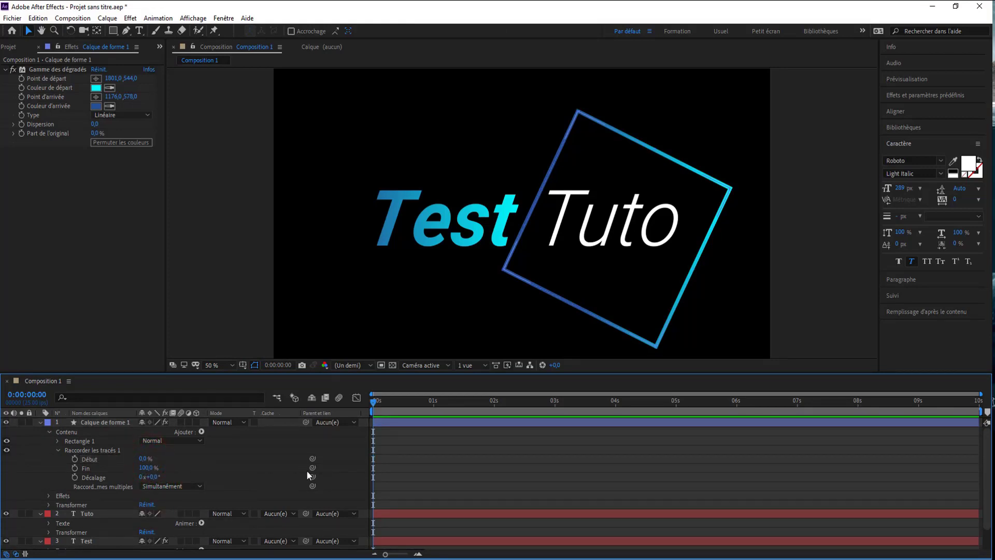
{"action": "left_click_drag", "start_coordinate": [147, 468], "coordinate": [93, 469]}
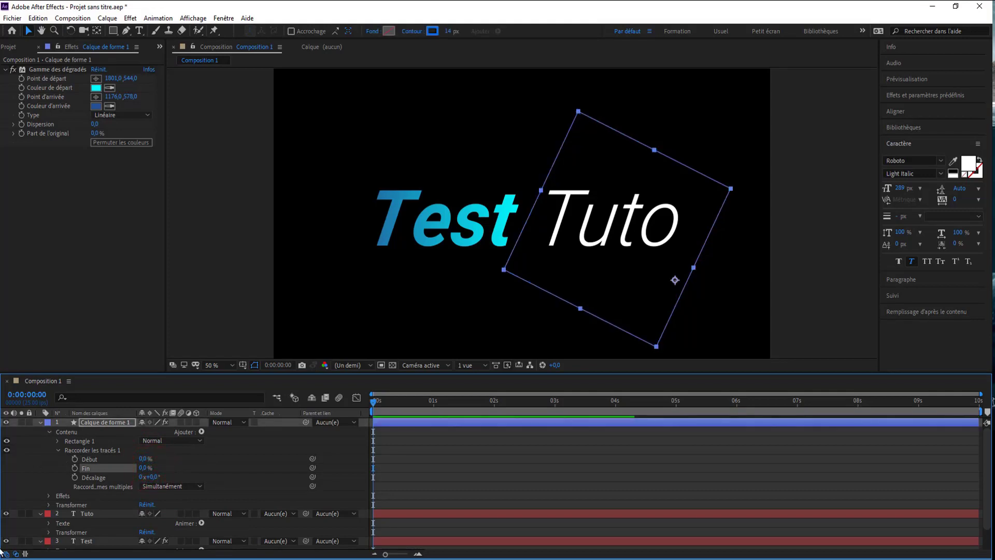
Step: Enable keyframing for the Trim Paths end (Fin) and start (Début) values at 0:00:00:00
{"action": "left_click", "coordinate": [75, 468]}
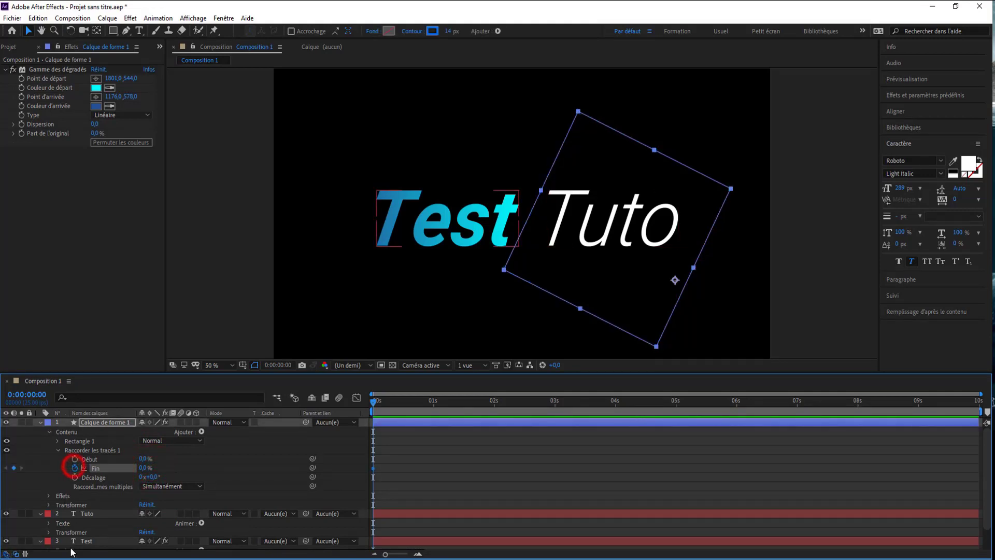
{"action": "left_click", "coordinate": [75, 459]}
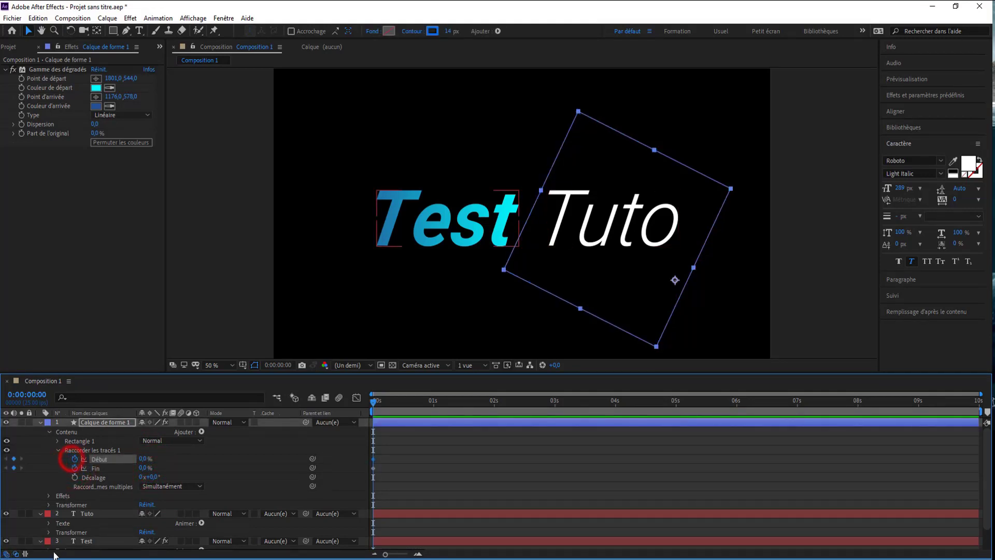
{"action": "left_click", "coordinate": [374, 403]}
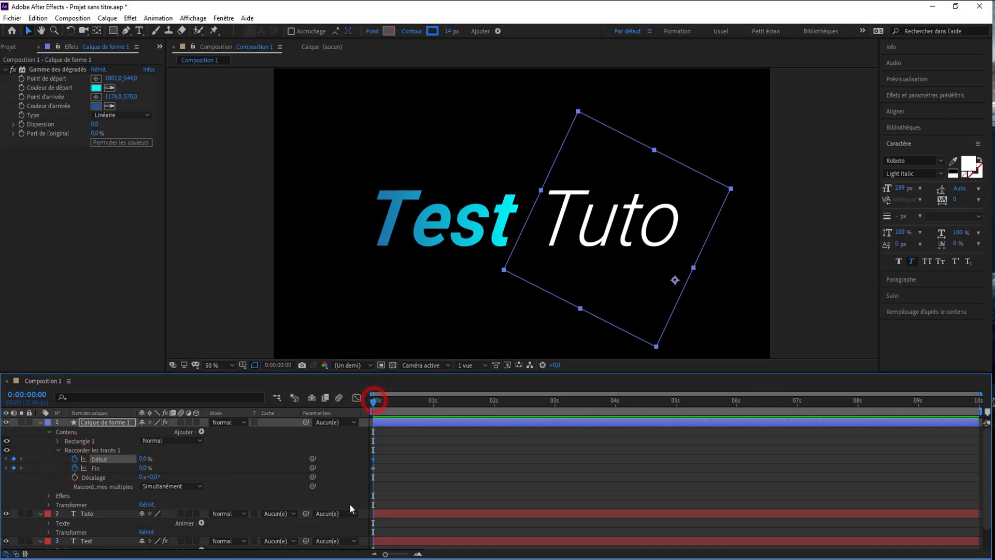
Step: Set the Trim Paths end value (Fin) to 100% at 0:00:02:00 and preview the animation from the start
{"action": "left_click_drag", "start_coordinate": [386, 553], "coordinate": [399, 555]}
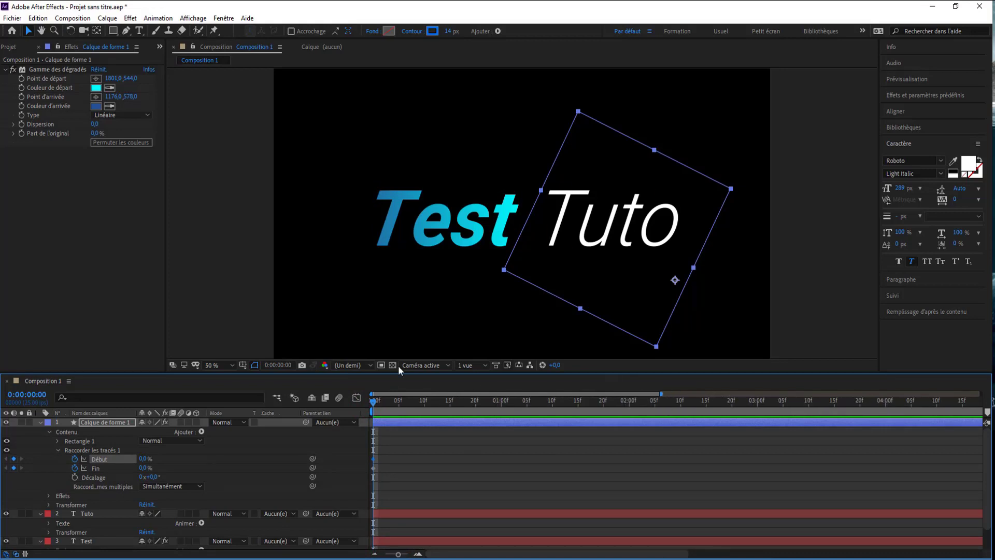
{"action": "left_click_drag", "start_coordinate": [374, 402], "coordinate": [630, 407]}
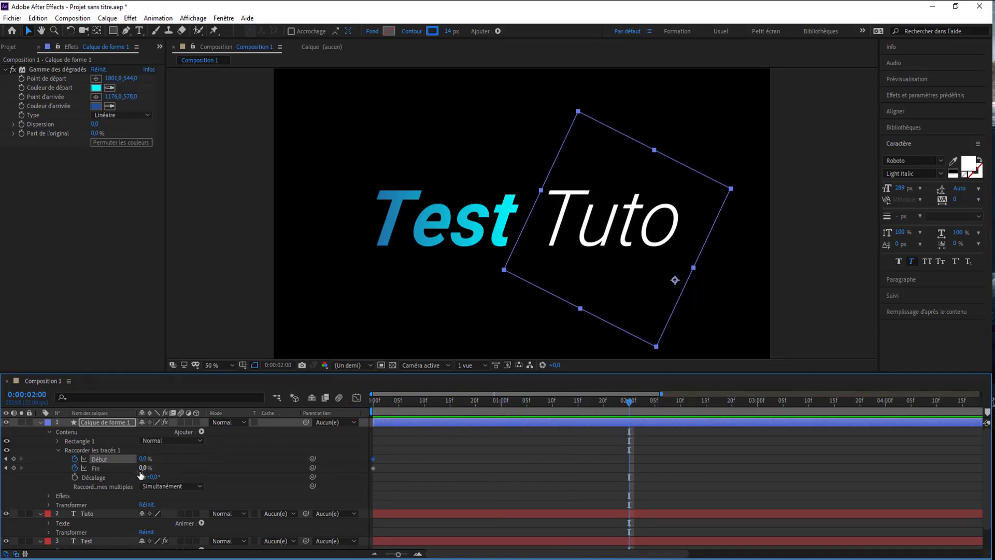
{"action": "left_click_drag", "start_coordinate": [145, 470], "coordinate": [244, 467]}
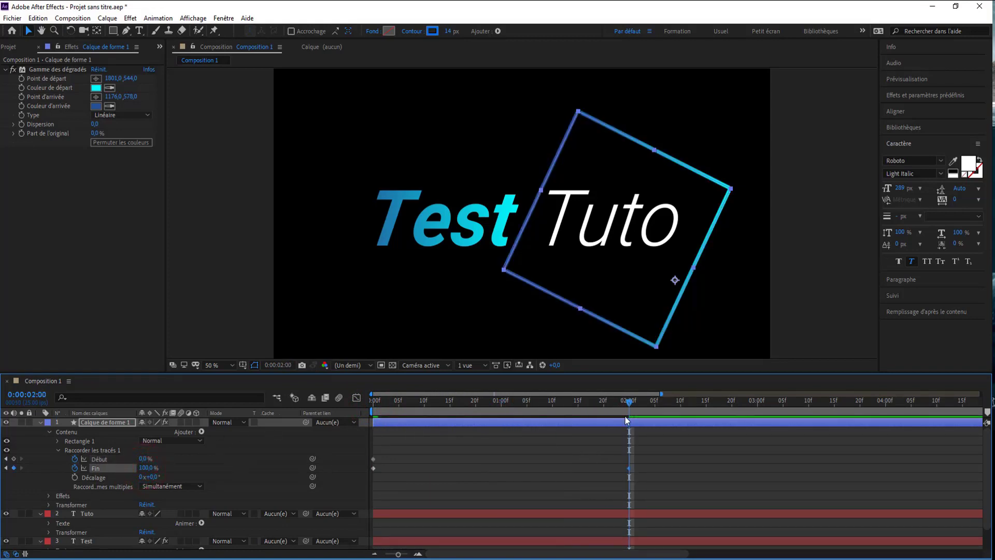
{"action": "key", "text": "Home"}
{"action": "key", "text": "space"}
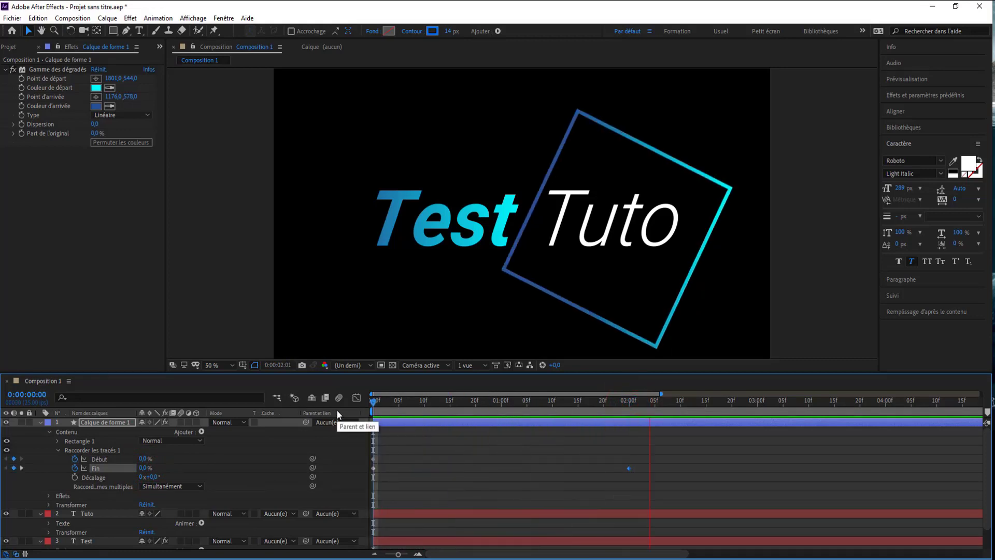
Step: Move the second Fin keyframe earlier, to about 0:00:01:05, and preview the faster outline animation
{"action": "left_click_drag", "start_coordinate": [627, 468], "coordinate": [527, 466]}
{"action": "key", "text": "Home"}
{"action": "key", "text": "space"}
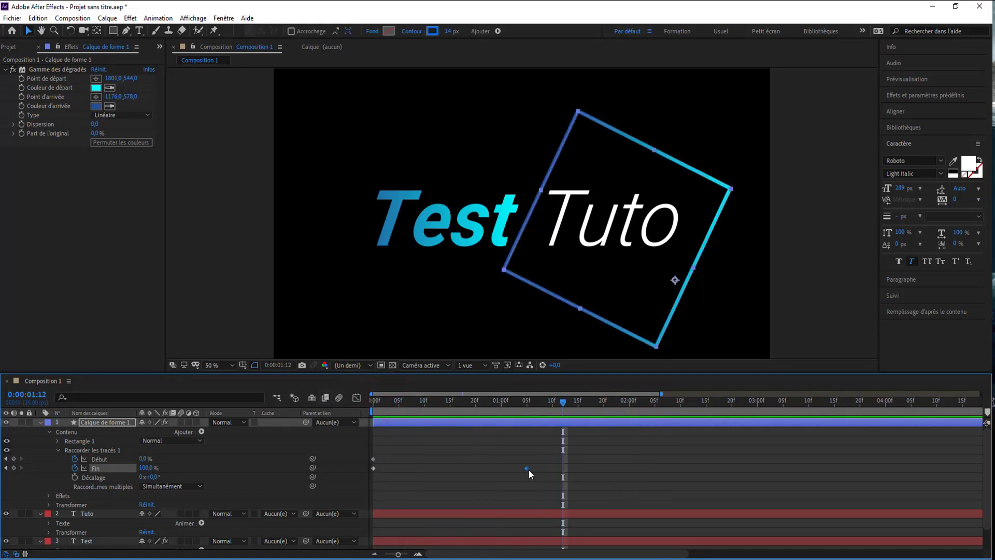
Step: Add a Début keyframe at 0:00:00:20 and another with Début at 100% at about 0:00:01:14
{"action": "mouse_move", "coordinate": [421, 409]}
{"action": "left_mouse_down"}
{"action": "mouse_move", "coordinate": [445, 405]}
{"action": "mouse_move", "coordinate": [432, 402]}
{"action": "left_mouse_up"}
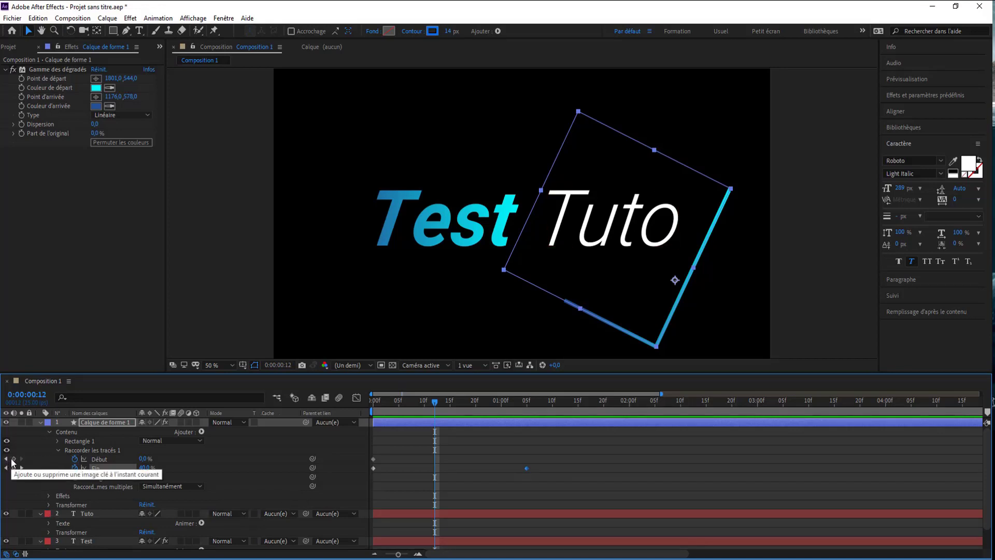
{"action": "left_click", "coordinate": [475, 402]}
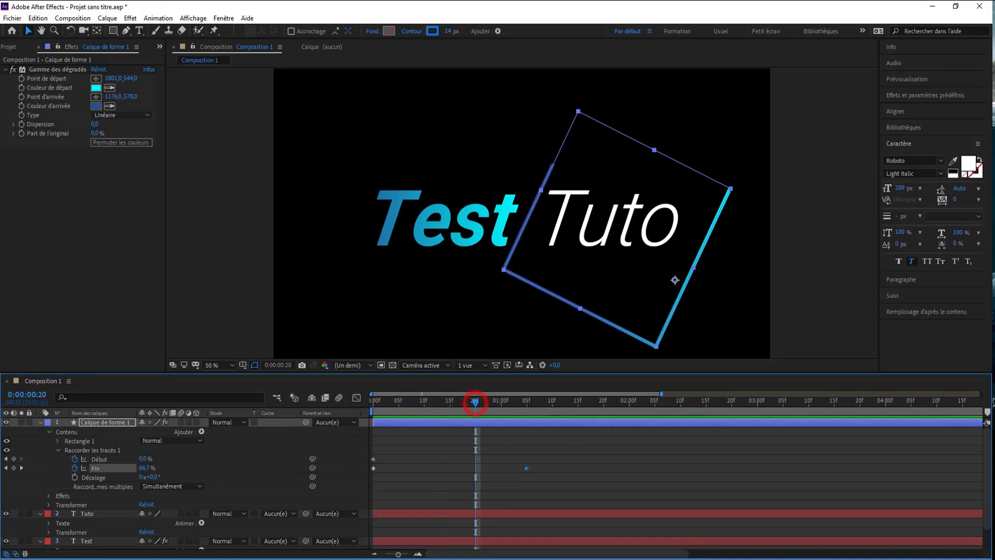
{"action": "left_click", "coordinate": [13, 459]}
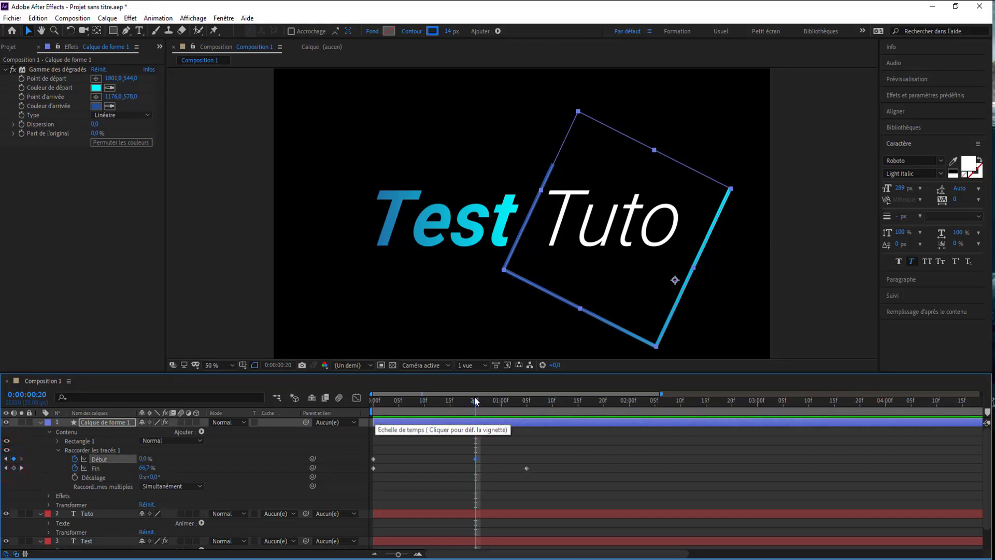
{"action": "left_click_drag", "start_coordinate": [475, 404], "coordinate": [572, 404]}
{"action": "left_click_drag", "start_coordinate": [143, 460], "coordinate": [145, 460]}
Step: Set the Début keyframe at 0:00:00:20 to 60% and preview the outline animation from the start
{"action": "mouse_move", "coordinate": [482, 405]}
{"action": "left_mouse_down"}
{"action": "mouse_move", "coordinate": [469, 405]}
{"action": "mouse_move", "coordinate": [477, 402]}
{"action": "left_mouse_up"}
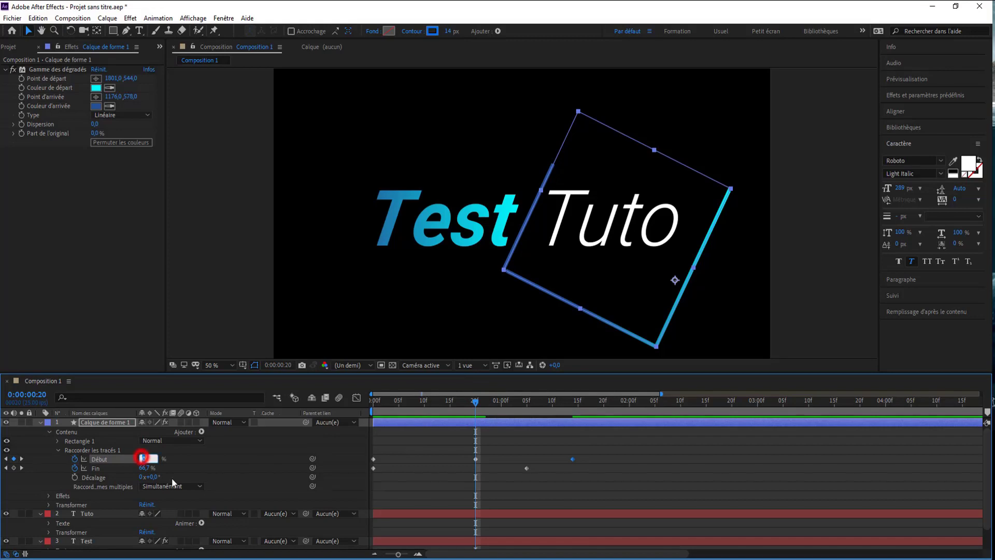
{"action": "type", "text": "60"}
{"action": "key", "text": "Return"}
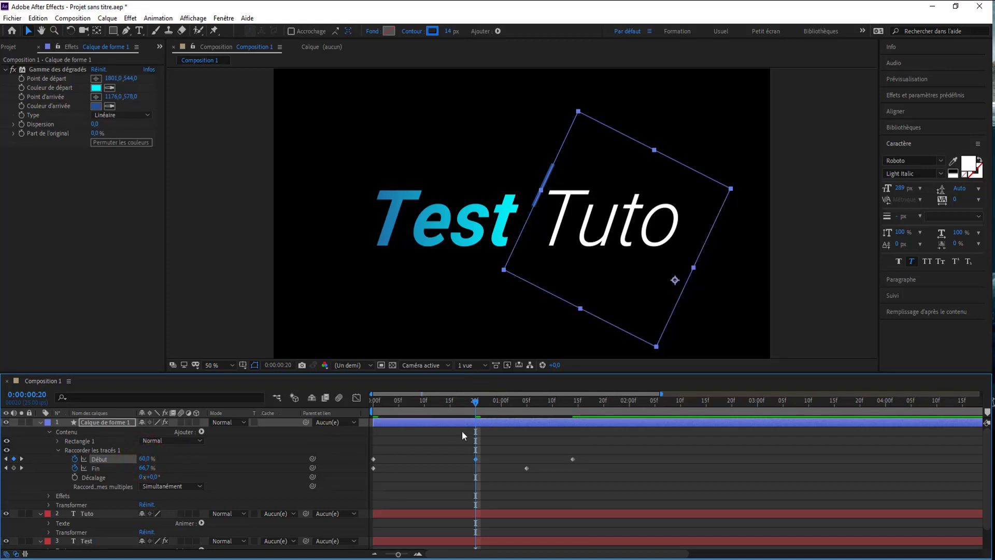
{"action": "key", "text": "Home"}
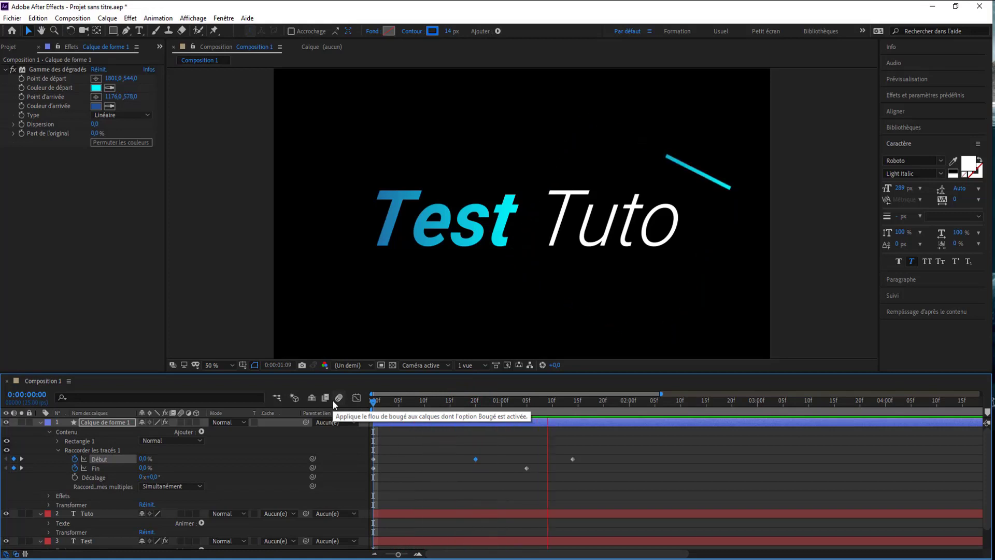
{"action": "left_click", "coordinate": [500, 401]}
{"action": "mouse_move", "coordinate": [493, 398]}
{"action": "left_mouse_down"}
{"action": "mouse_move", "coordinate": [384, 396]}
{"action": "mouse_move", "coordinate": [524, 378]}
{"action": "mouse_move", "coordinate": [392, 382]}
{"action": "left_mouse_up"}
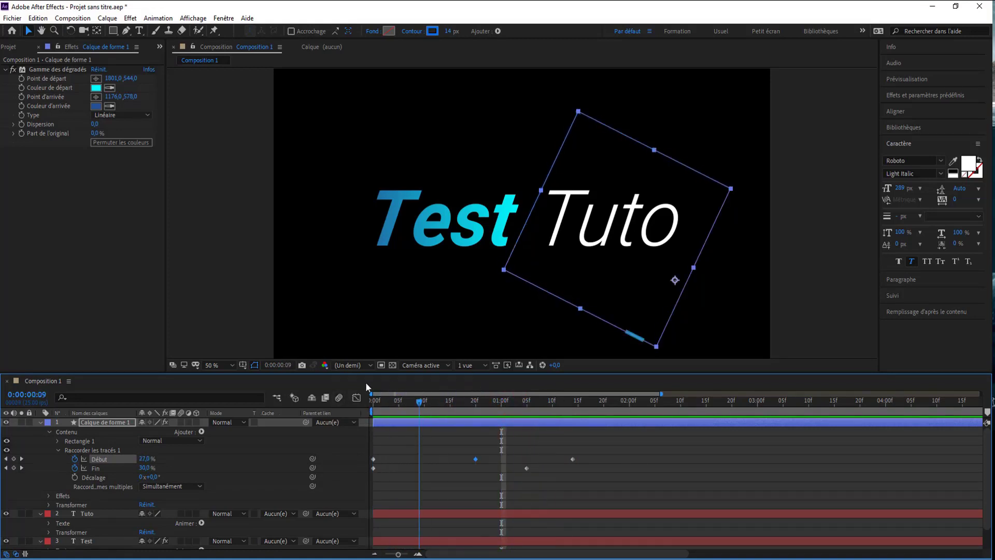
{"action": "key", "text": "space"}
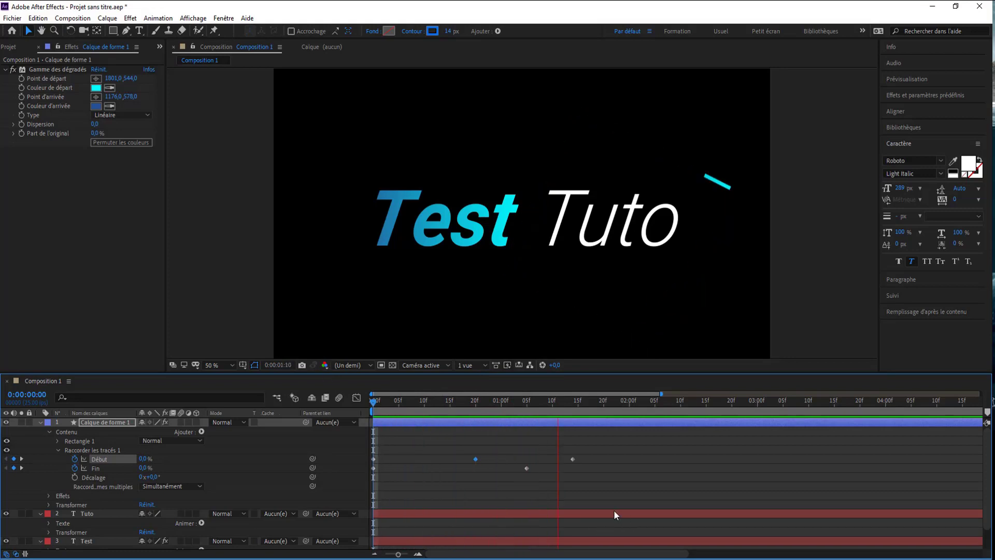
{"action": "key", "text": "space"}
Step: Try the middle Début keyframe earlier, at about frame 10, and preview the animation
{"action": "left_click_drag", "start_coordinate": [474, 458], "coordinate": [443, 455]}
{"action": "mouse_move", "coordinate": [416, 407]}
{"action": "left_mouse_down"}
{"action": "mouse_move", "coordinate": [393, 402]}
{"action": "mouse_move", "coordinate": [419, 401]}
{"action": "left_mouse_up"}
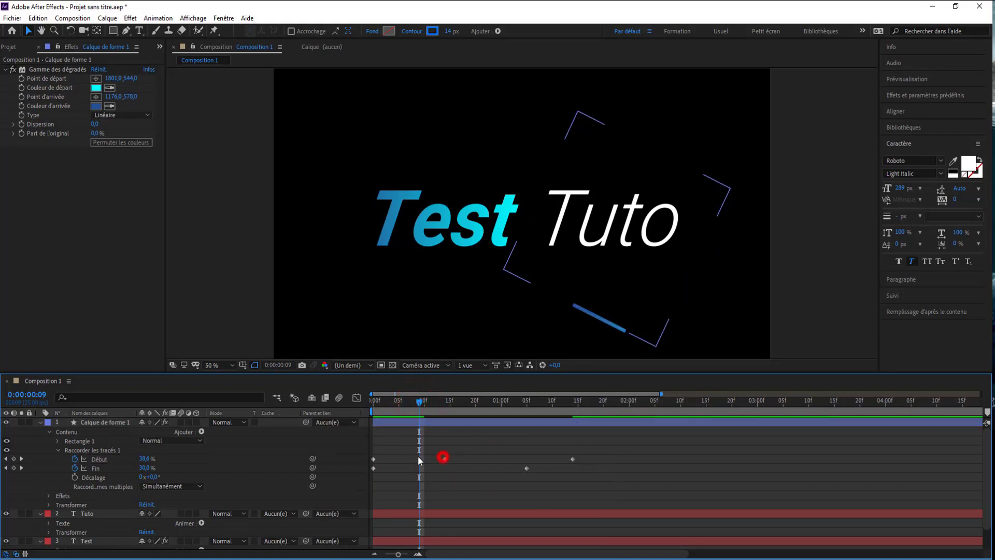
{"action": "left_click_drag", "start_coordinate": [443, 459], "coordinate": [421, 454]}
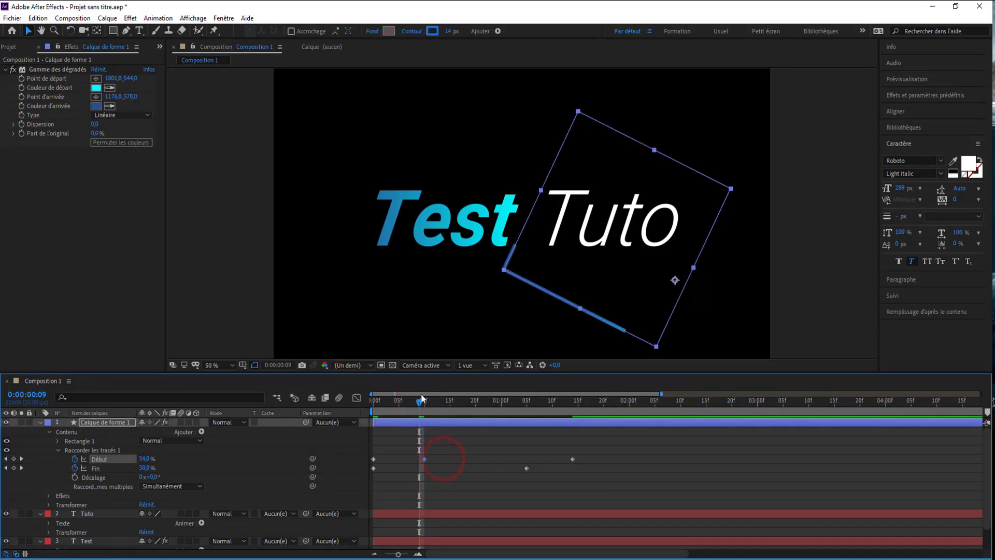
{"action": "left_click_drag", "start_coordinate": [414, 407], "coordinate": [334, 406]}
{"action": "key", "text": "space"}
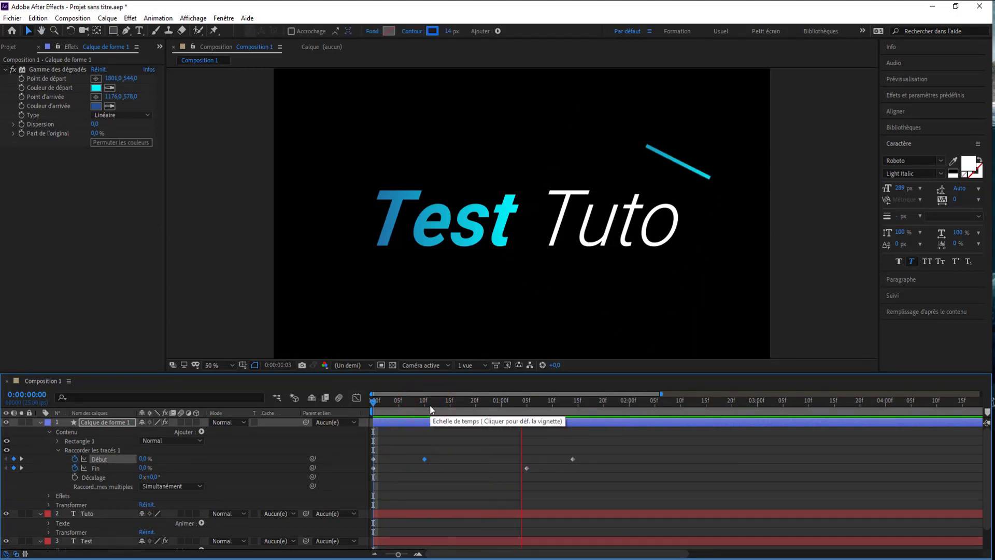
{"action": "key", "text": "space"}
Step: Move the middle Début keyframe to about frame 17 and preview the animation
{"action": "left_click_drag", "start_coordinate": [424, 459], "coordinate": [460, 459]}
{"action": "left_click_drag", "start_coordinate": [412, 403], "coordinate": [341, 397]}
{"action": "key", "text": "space"}
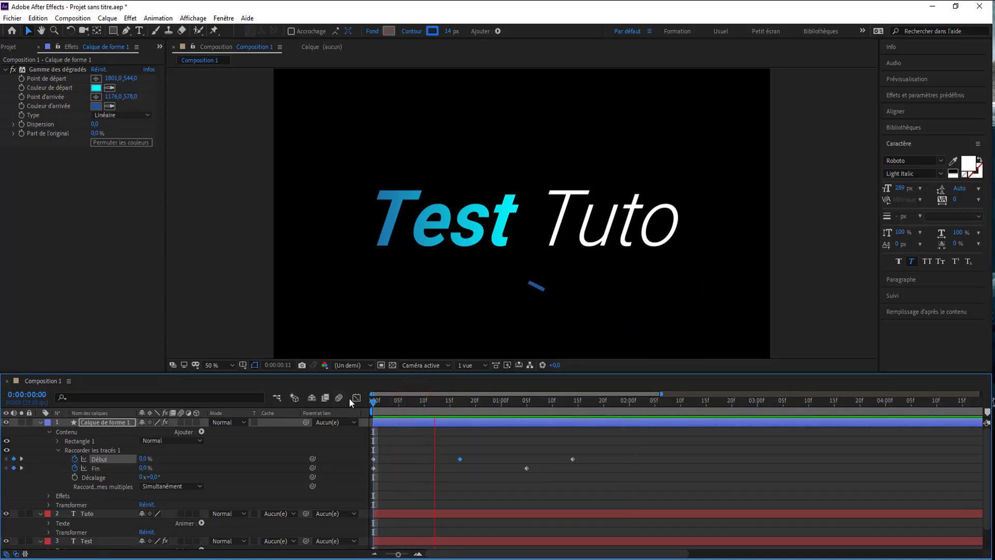
{"action": "key", "text": "space"}
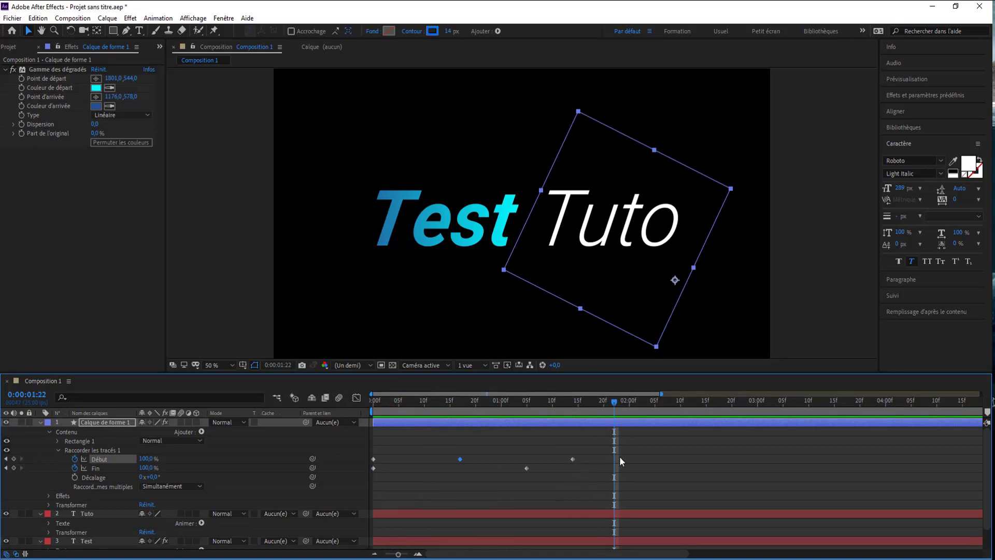
Step: Apply Easy Ease (Lissage de vitesse) to all Début and Fin keyframes of the Trim Paths
{"action": "left_click_drag", "start_coordinate": [583, 456], "coordinate": [372, 466]}
{"action": "right_click", "coordinate": [376, 467]}
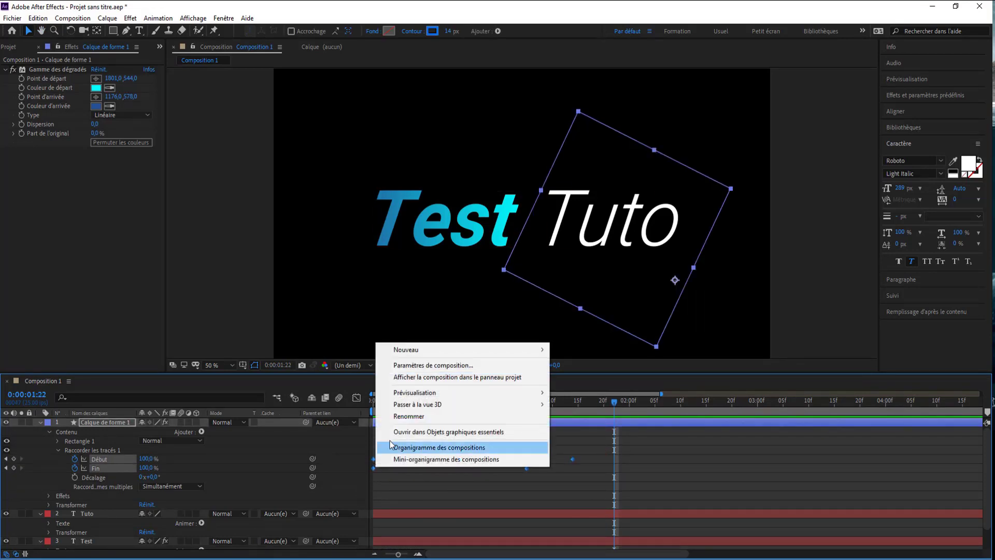
{"action": "right_click", "coordinate": [372, 465]}
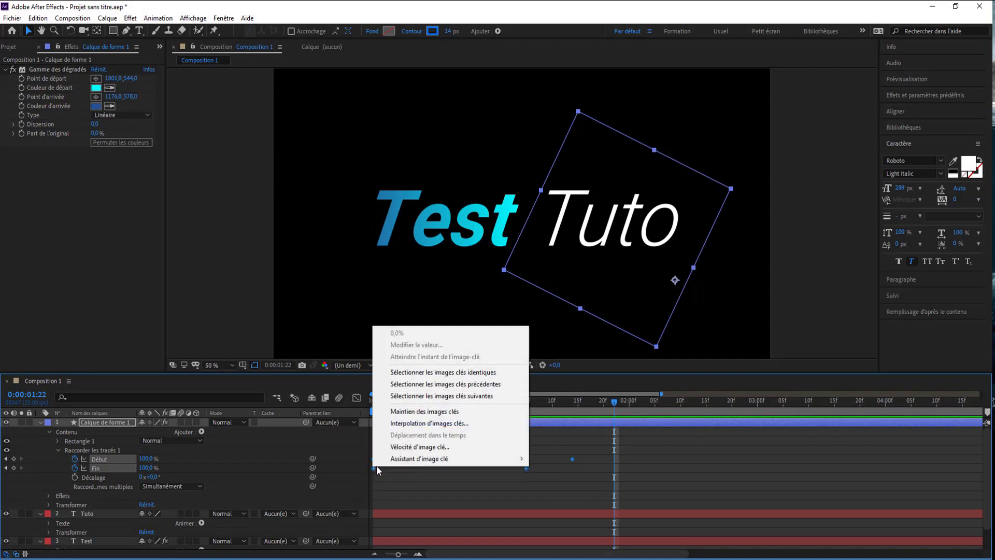
{"action": "mouse_move", "coordinate": [414, 463]}
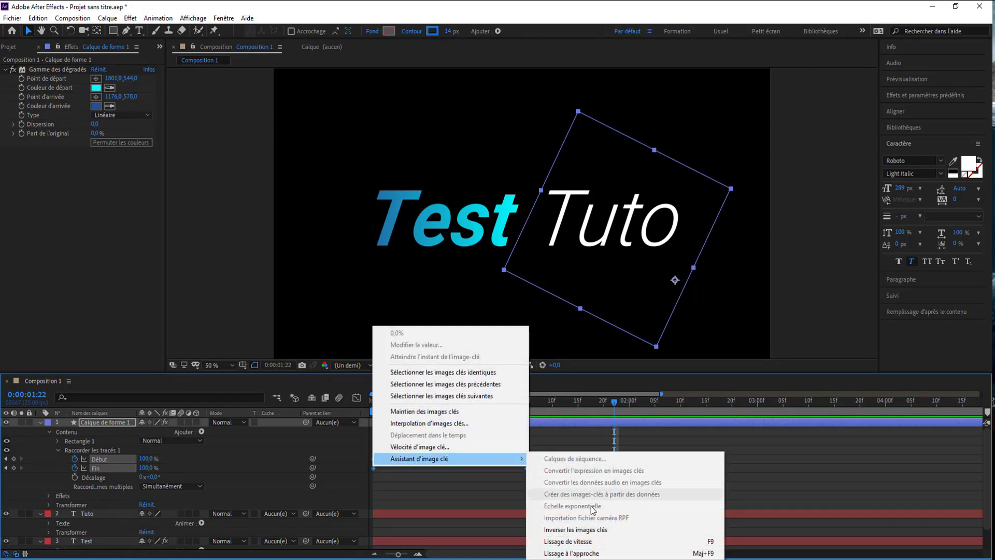
{"action": "left_click", "coordinate": [585, 540]}
Step: Reshape the Fin speed graph so it peaks early and slows down gradually towards its last keyframe, and preview it
{"action": "left_click_drag", "start_coordinate": [549, 465], "coordinate": [353, 472]}
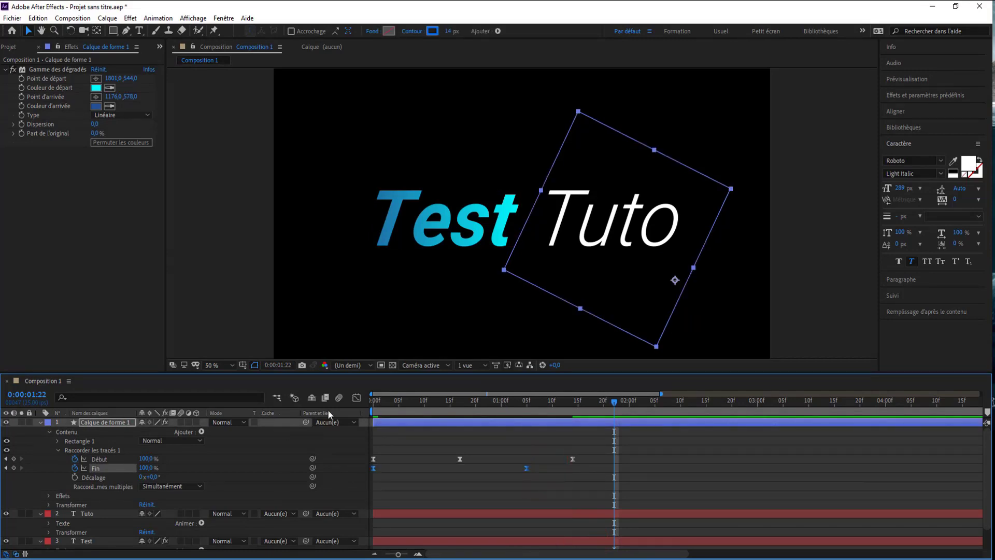
{"action": "left_click", "coordinate": [357, 398]}
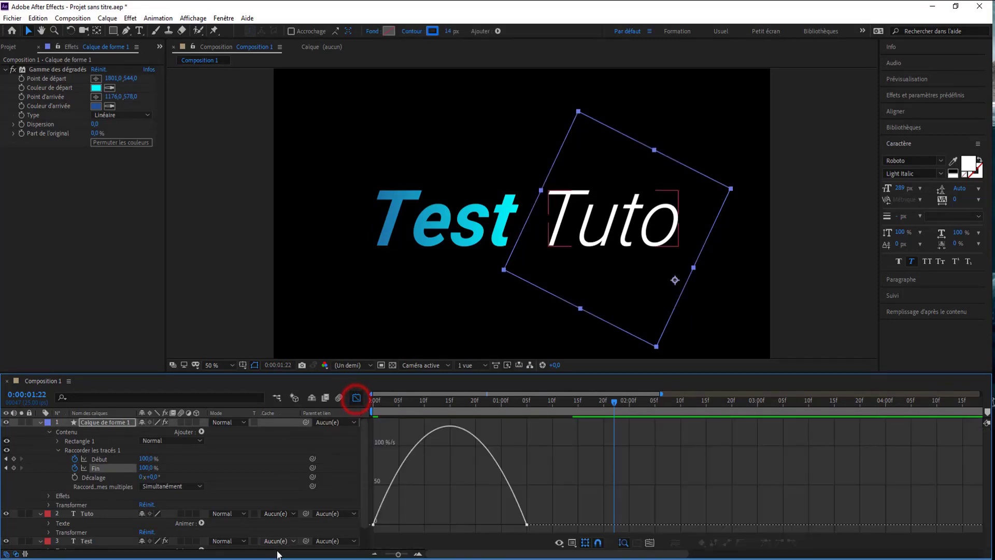
{"action": "left_click", "coordinate": [526, 525]}
{"action": "left_click_drag", "start_coordinate": [501, 525], "coordinate": [450, 525]}
{"action": "left_click", "coordinate": [397, 400]}
{"action": "mouse_move", "coordinate": [369, 399]}
{"action": "left_mouse_down"}
{"action": "mouse_move", "coordinate": [337, 395]}
{"action": "mouse_move", "coordinate": [498, 409]}
{"action": "mouse_move", "coordinate": [328, 396]}
{"action": "left_mouse_up"}
{"action": "key", "text": "space"}
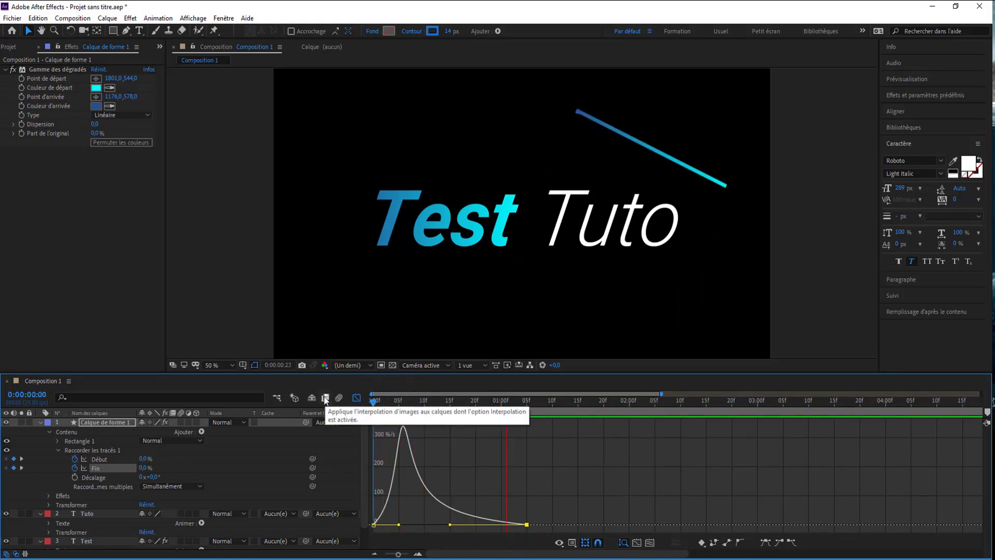
Step: Reshape the Début speed graph so both segments peak early and ease out gradually, and preview the result
{"action": "left_click", "coordinate": [357, 397]}
{"action": "left_click_drag", "start_coordinate": [582, 449], "coordinate": [448, 464]}
{"action": "right_click", "coordinate": [460, 463]}
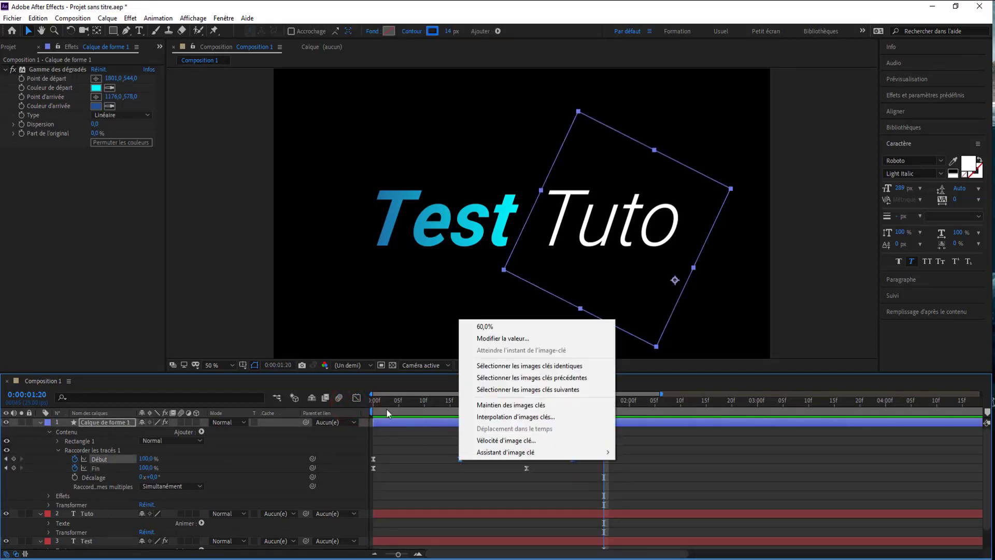
{"action": "left_click", "coordinate": [357, 398]}
{"action": "left_click_drag", "start_coordinate": [553, 517], "coordinate": [481, 519]}
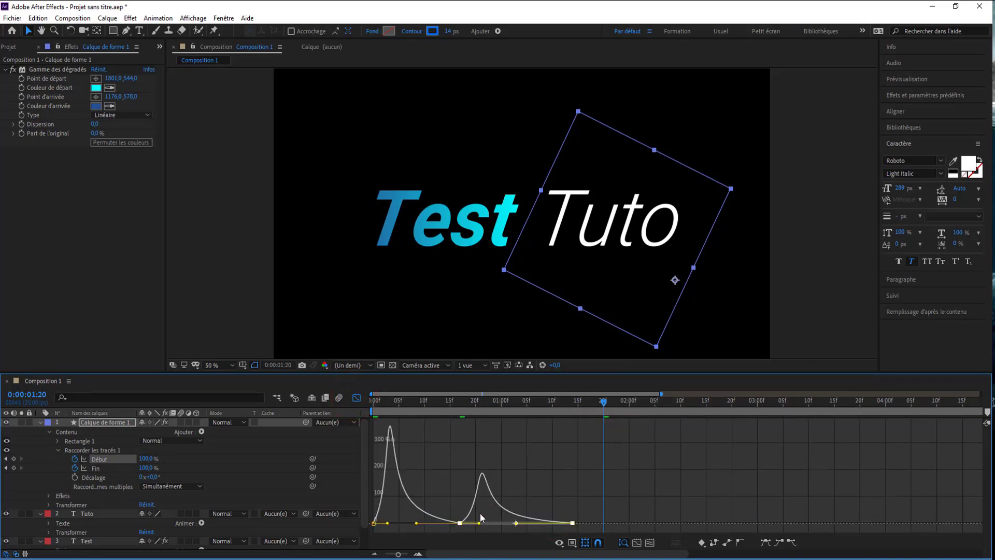
{"action": "left_click", "coordinate": [357, 398]}
{"action": "left_click", "coordinate": [375, 399]}
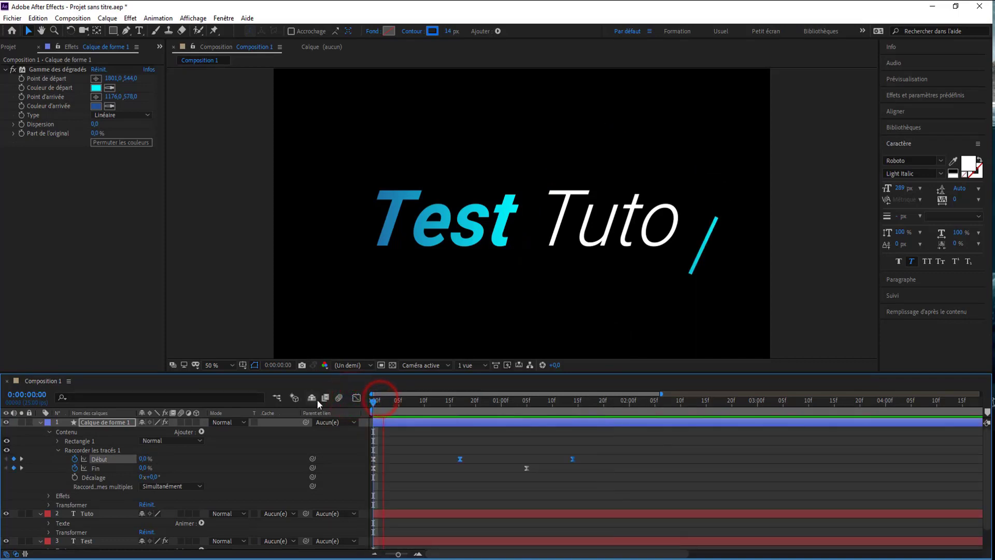
{"action": "key", "text": "space"}
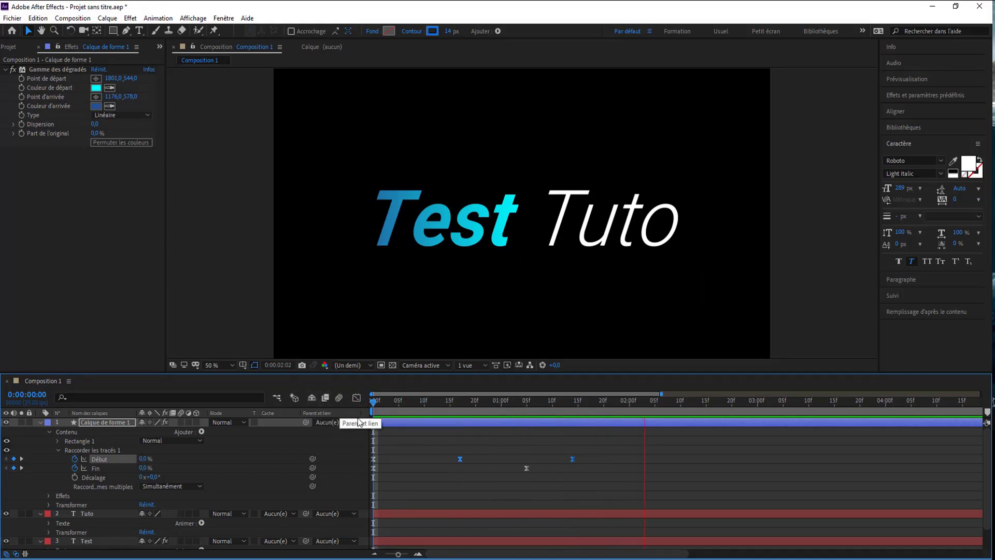
Step: Stop the preview and enable motion blur for the composition and the rectangle's shape layer
{"action": "left_click", "coordinate": [471, 493]}
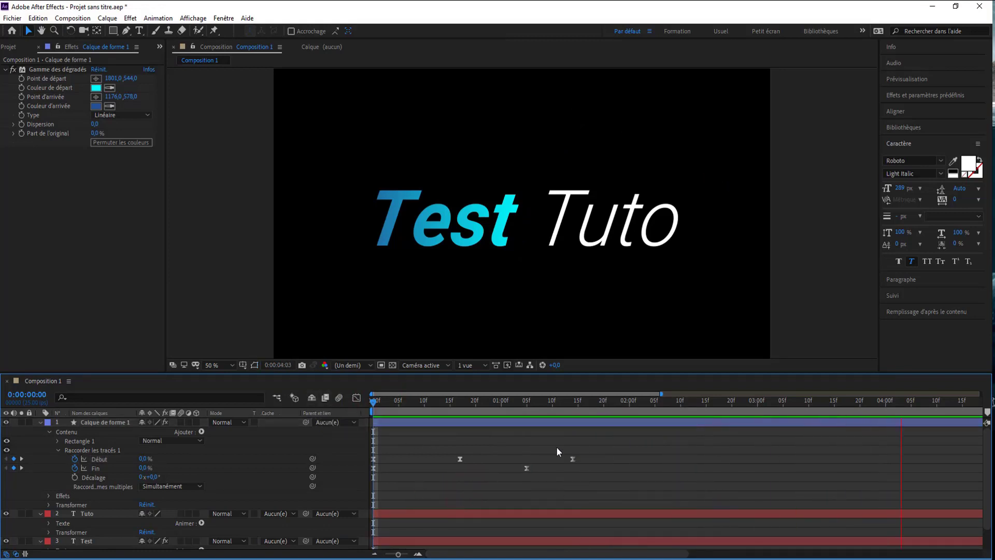
{"action": "key", "text": "space"}
{"action": "left_click", "coordinate": [180, 420]}
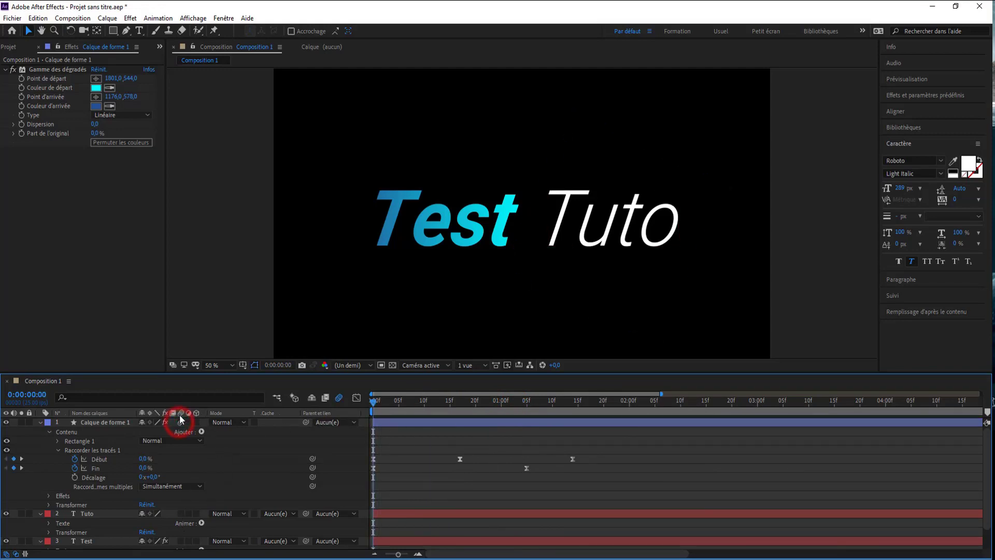
Step: Hide the Options switches column in the timeline and show it again
{"action": "right_click", "coordinate": [223, 414]}
{"action": "mouse_move", "coordinate": [266, 449]}
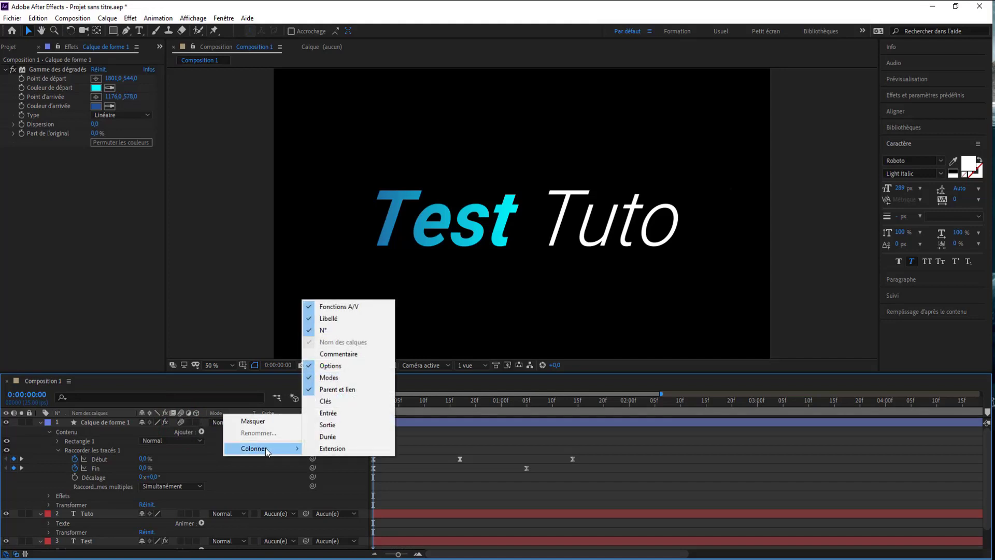
{"action": "left_click", "coordinate": [330, 366]}
{"action": "right_click", "coordinate": [158, 412]}
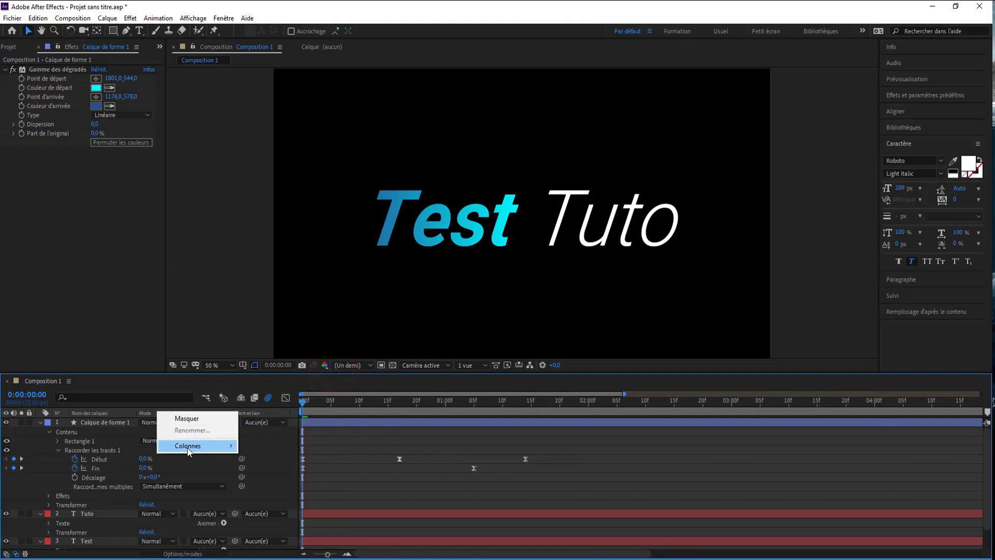
{"action": "left_click", "coordinate": [259, 365]}
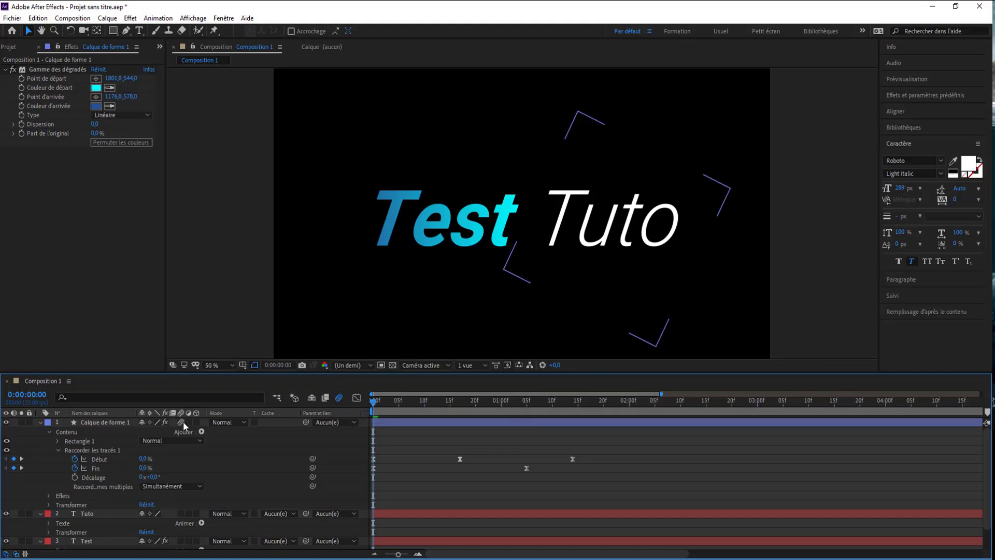
Step: Preview the motion-blurred rectangle outline animation from the start of the composition, then return to its first frame
{"action": "mouse_move", "coordinate": [378, 404]}
{"action": "left_mouse_down"}
{"action": "mouse_move", "coordinate": [479, 407]}
{"action": "mouse_move", "coordinate": [369, 402]}
{"action": "left_mouse_up"}
{"action": "key", "text": "space"}
{"action": "key", "text": "space"}
{"action": "key", "text": "space"}
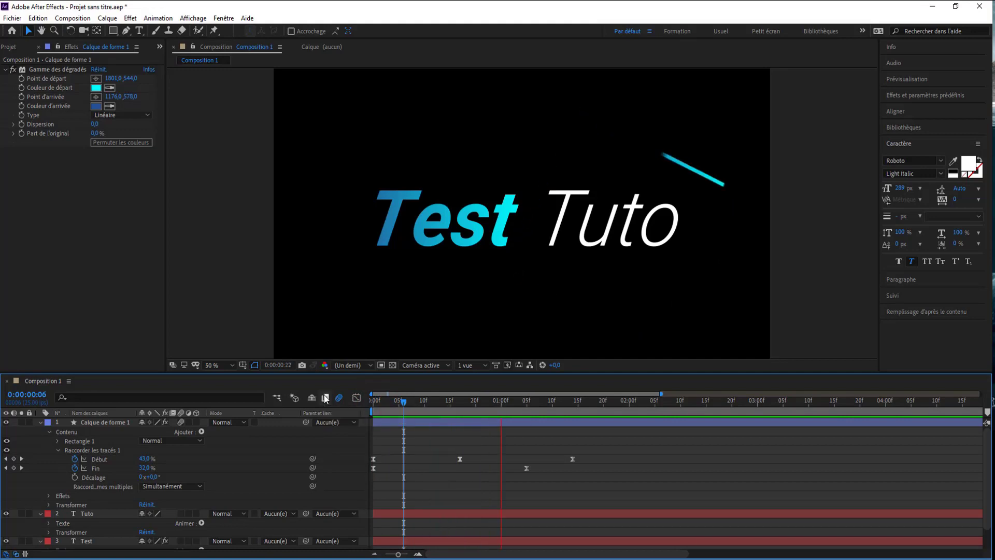
{"action": "left_click", "coordinate": [373, 402]}
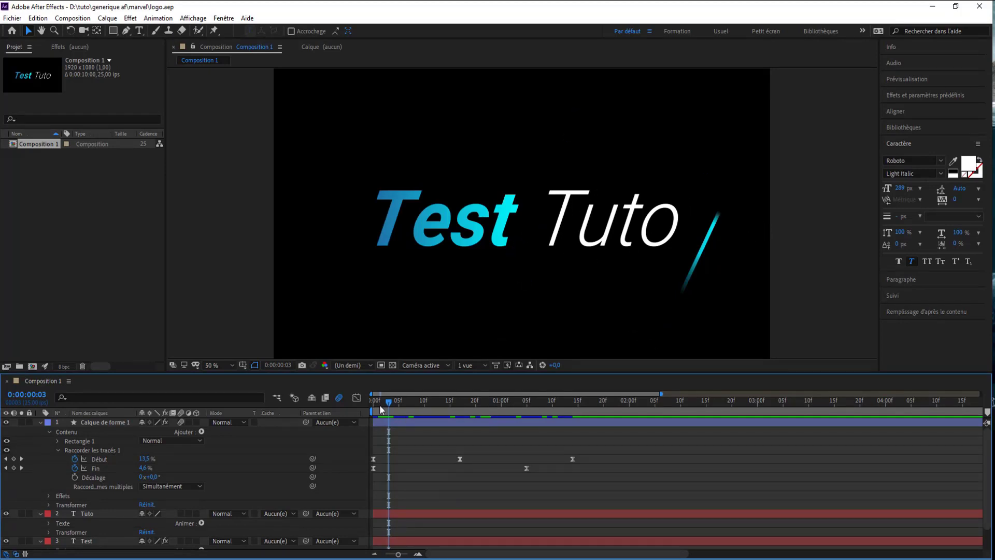
Step: Return to the first frame, collapse the outline's shape layer and create a new shape layer
{"action": "left_click_drag", "start_coordinate": [388, 400], "coordinate": [373, 400]}
{"action": "left_click", "coordinate": [41, 422]}
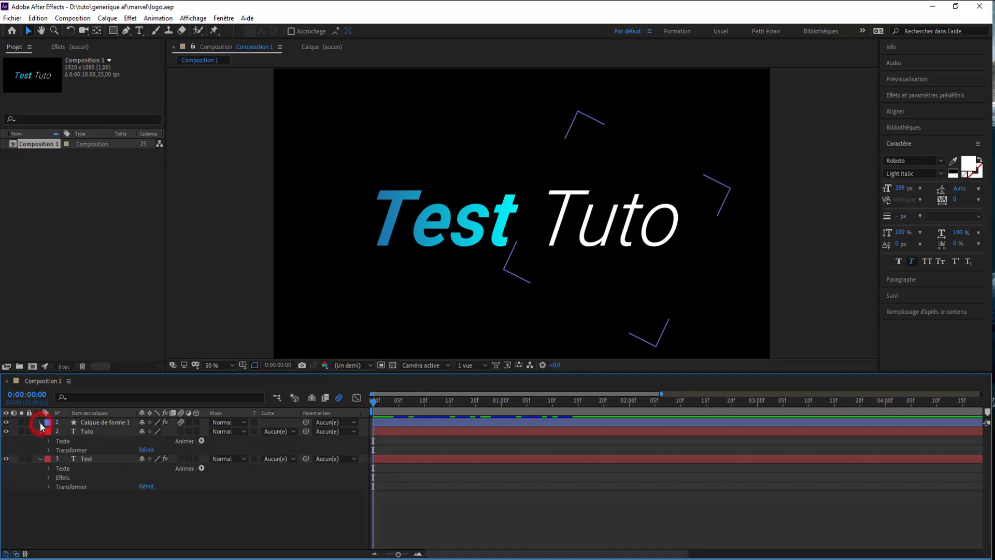
{"action": "right_click", "coordinate": [88, 512]}
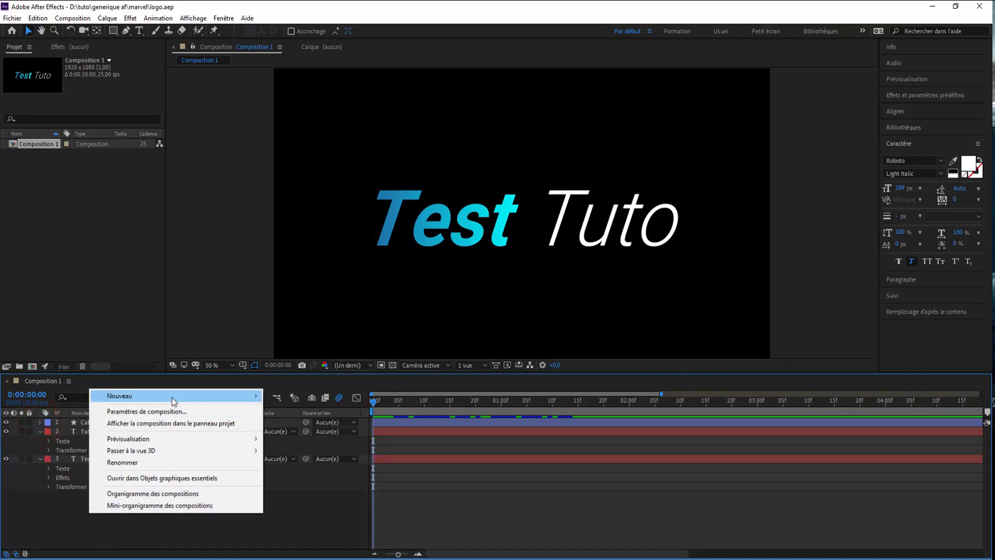
{"action": "mouse_move", "coordinate": [175, 398]}
{"action": "left_click", "coordinate": [336, 472]}
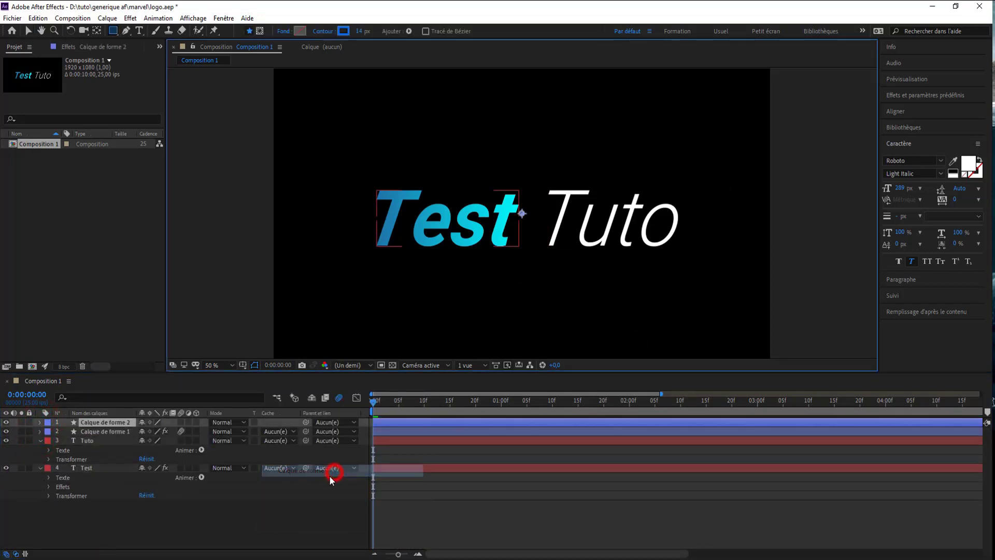
Step: With no stroke and a solid fill, draw a wide rectangle covering "Tuto" and extending past the composition's right edge
{"action": "key", "text": "q"}
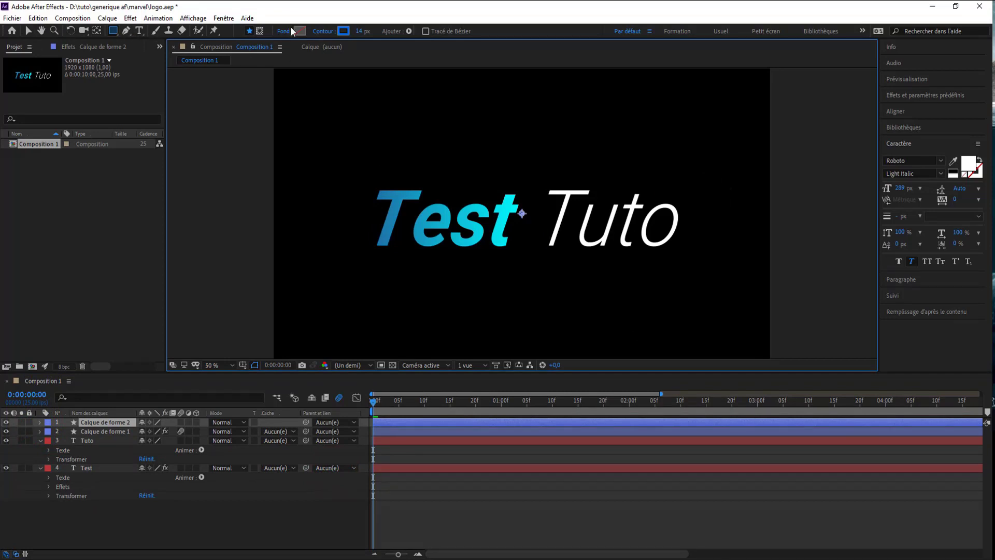
{"action": "left_click", "coordinate": [337, 32]}
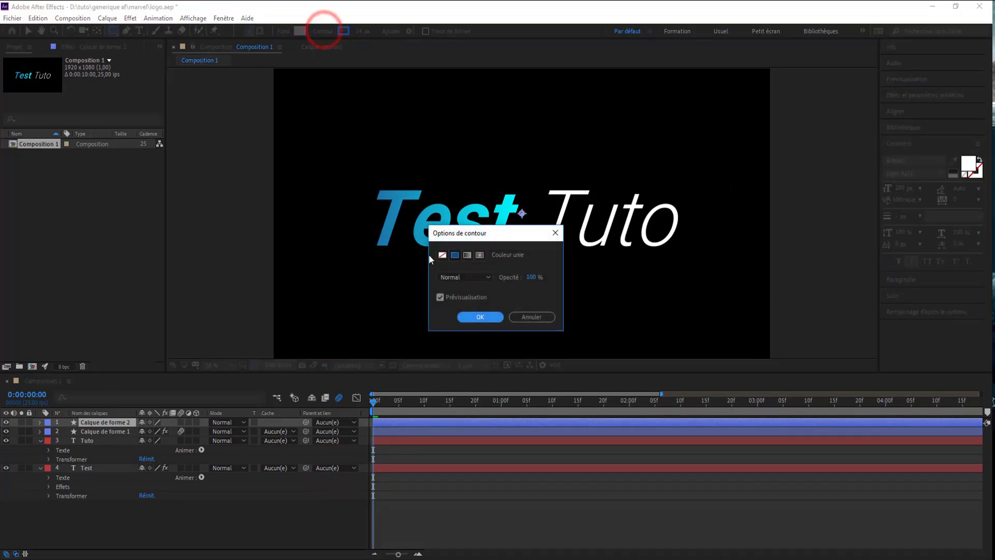
{"action": "left_click", "coordinate": [443, 254]}
{"action": "left_click", "coordinate": [478, 316]}
{"action": "left_click", "coordinate": [285, 31]}
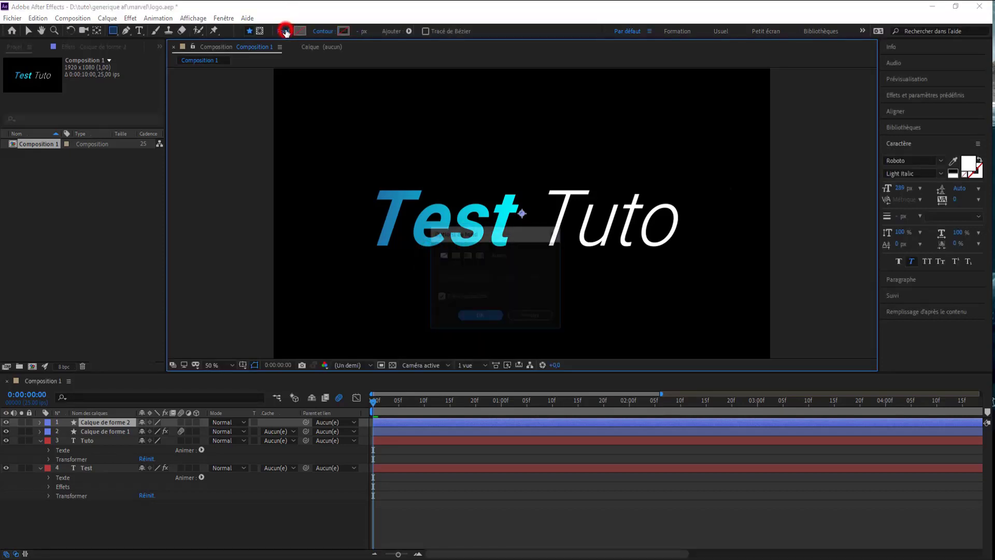
{"action": "left_click", "coordinate": [455, 255]}
{"action": "left_click", "coordinate": [478, 317]}
{"action": "mouse_move", "coordinate": [467, 178]}
{"action": "left_mouse_down"}
{"action": "mouse_move", "coordinate": [555, 230]}
{"action": "mouse_move", "coordinate": [824, 258]}
{"action": "left_mouse_up"}
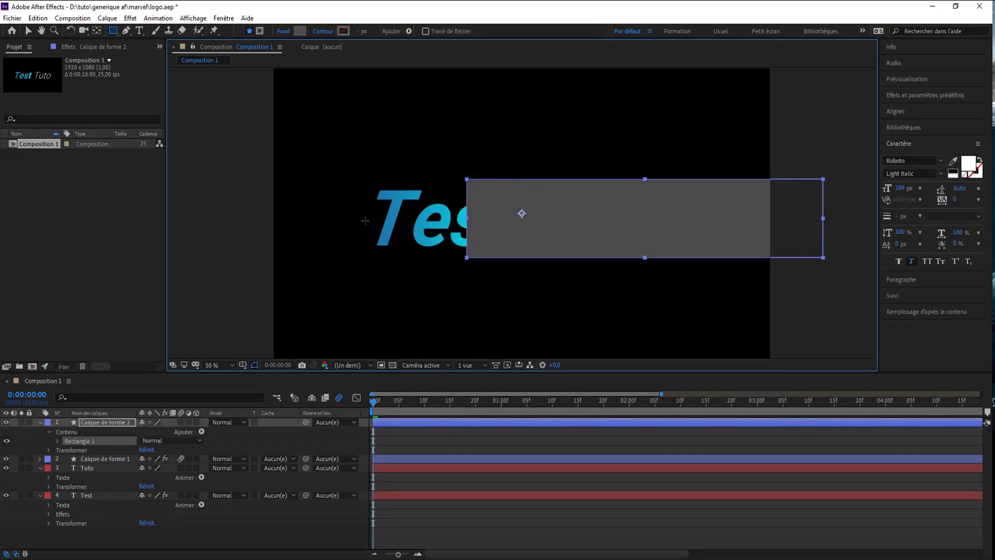
Step: Set the new rectangle's skew (Oblique) to 26 and move it right so its slanted edge sits between "Test" and "Tuto"
{"action": "left_click", "coordinate": [57, 442]}
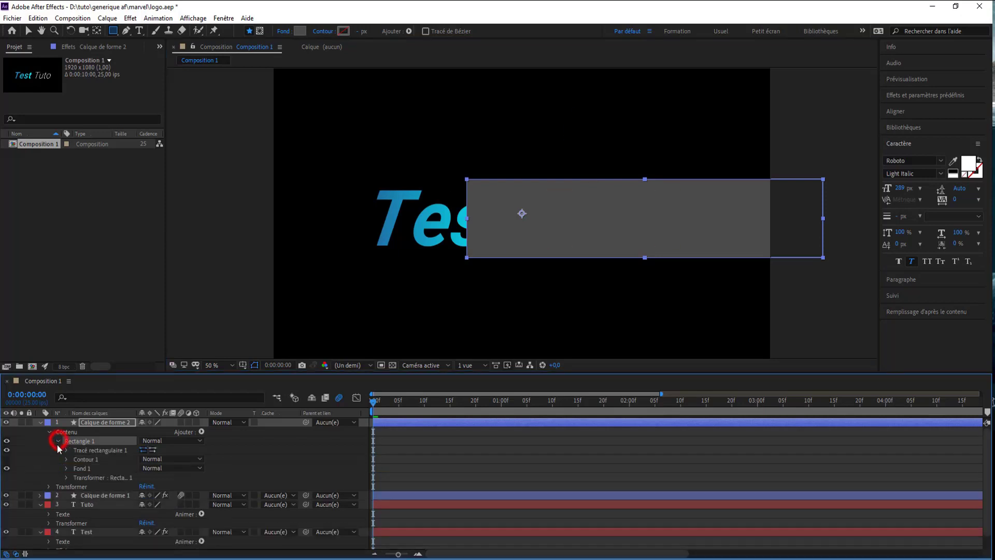
{"action": "left_click", "coordinate": [67, 478]}
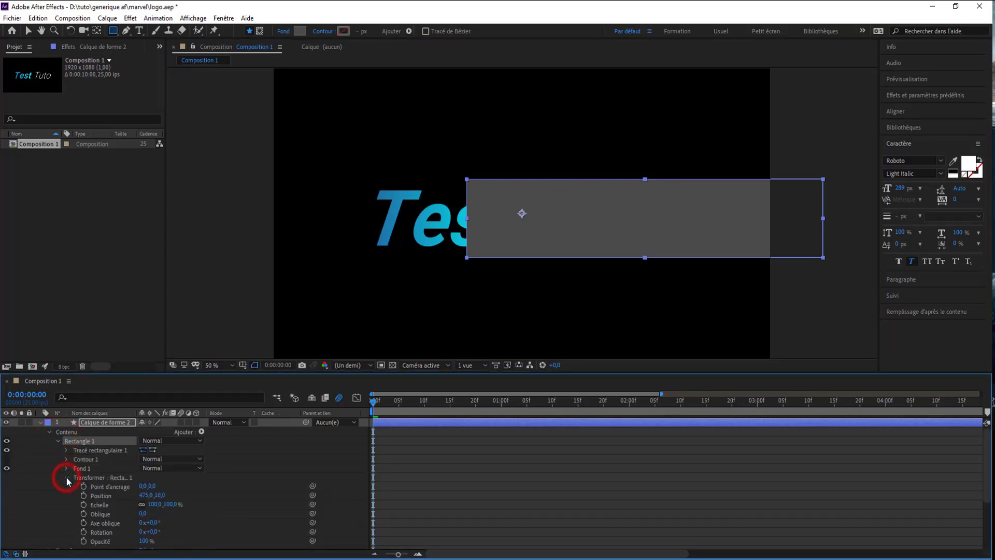
{"action": "scroll", "coordinate": [68, 476], "scroll_direction": "down", "scroll_amount": 2}
{"action": "left_click_drag", "start_coordinate": [139, 459], "coordinate": [156, 457]}
{"action": "left_click", "coordinate": [25, 30]}
{"action": "left_click_drag", "start_coordinate": [501, 228], "coordinate": [558, 226]}
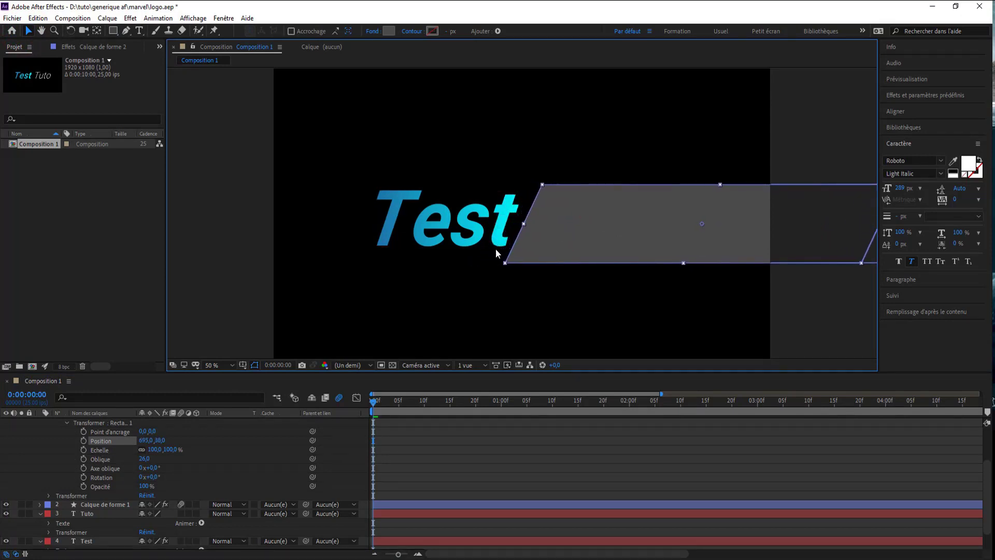
{"action": "scroll", "coordinate": [63, 447], "scroll_direction": "up", "scroll_amount": 3}
{"action": "left_click", "coordinate": [57, 441]}
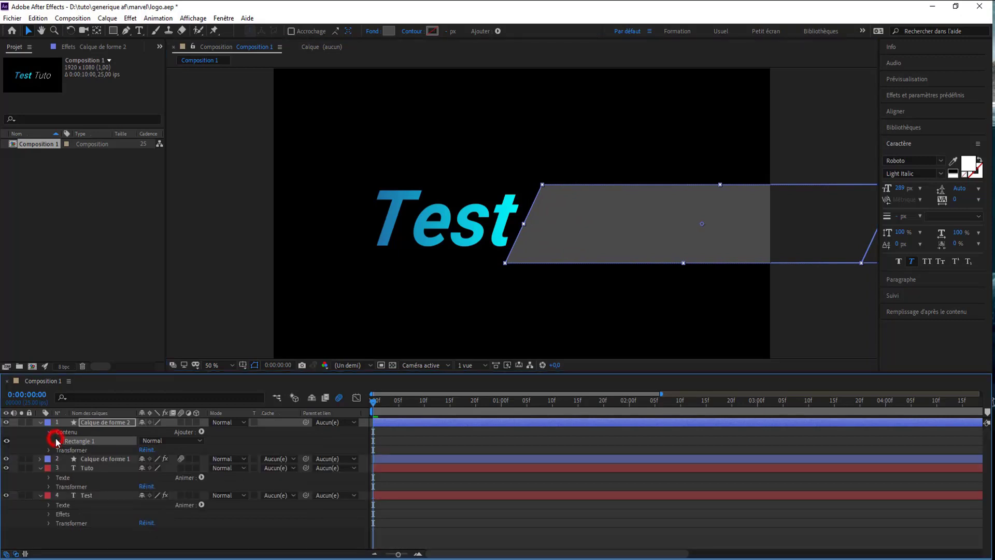
{"action": "left_click", "coordinate": [45, 420]}
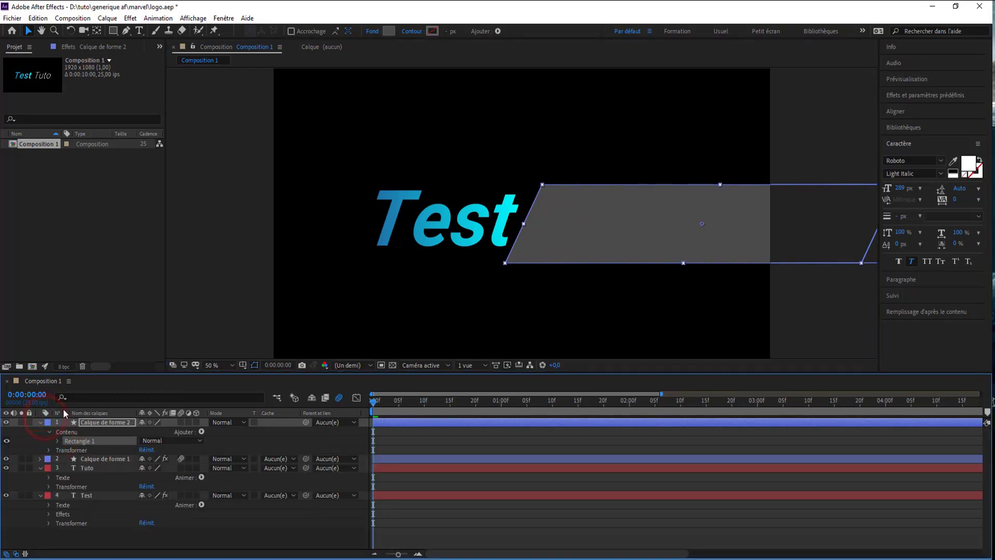
{"action": "left_click", "coordinate": [67, 422]}
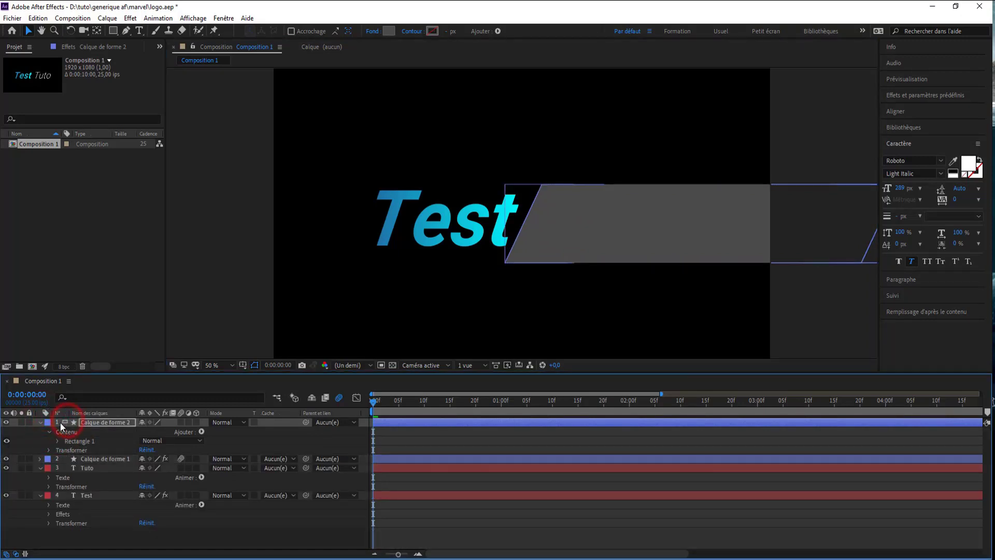
{"action": "left_click_drag", "start_coordinate": [102, 421], "coordinate": [101, 469]}
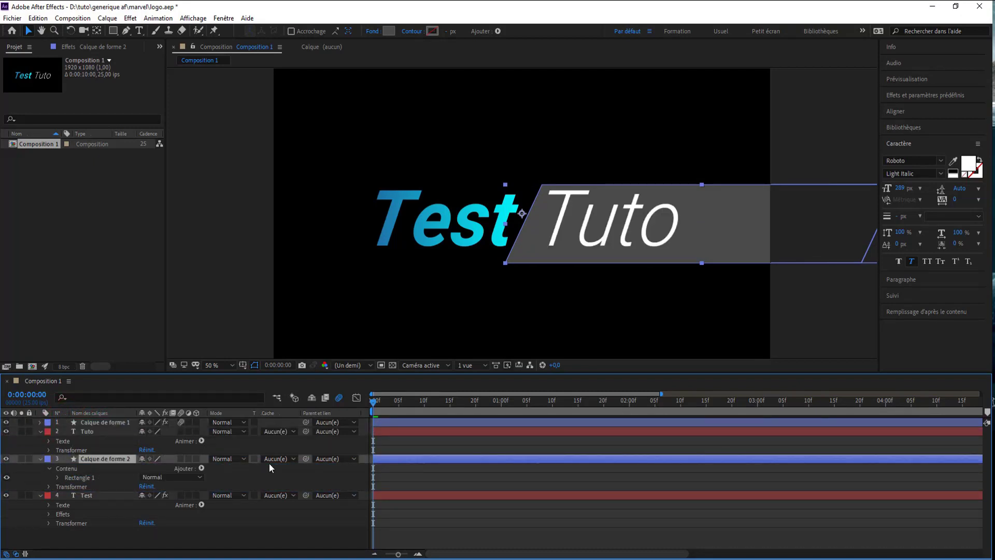
{"action": "left_click", "coordinate": [278, 432]}
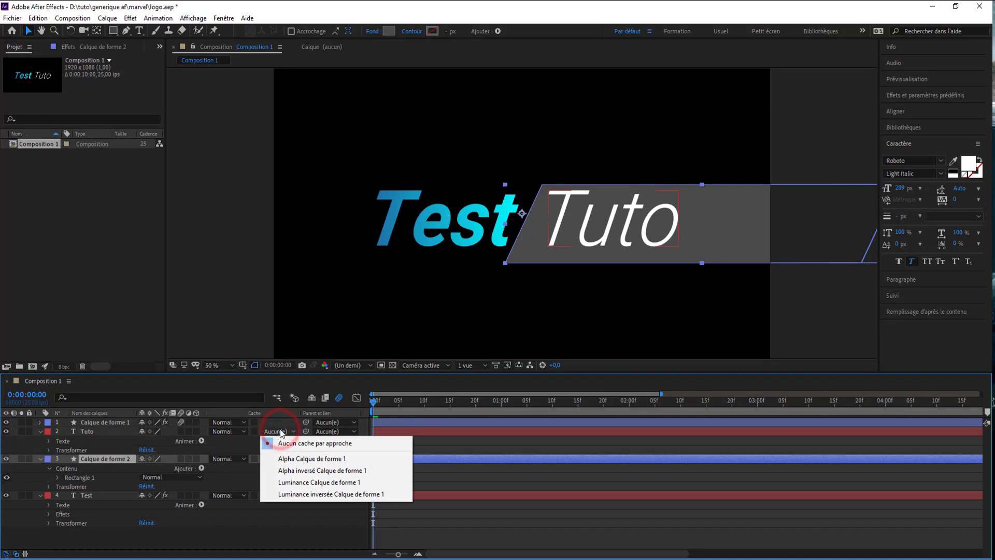
{"action": "left_click", "coordinate": [244, 444]}
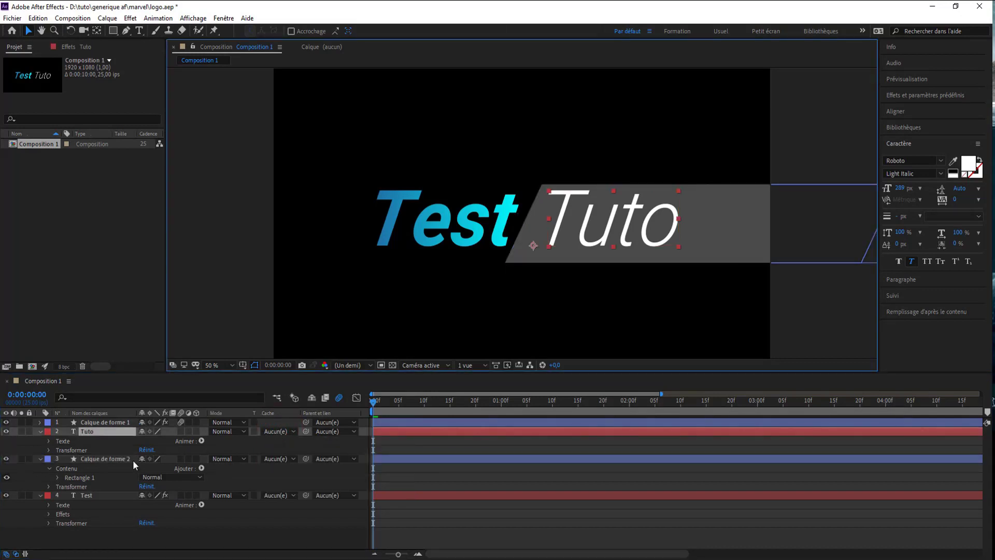
Step: Place Calque de forme 2 directly above the "Tuto" layer and set Tuto's track matte to Alpha Calque de forme 2
{"action": "left_click_drag", "start_coordinate": [88, 460], "coordinate": [94, 425]}
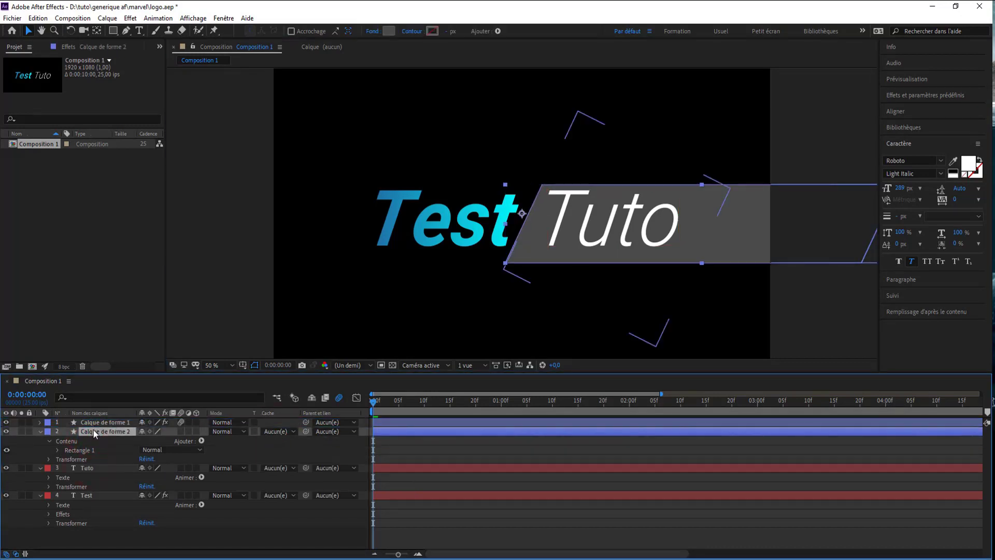
{"action": "left_click", "coordinate": [100, 467]}
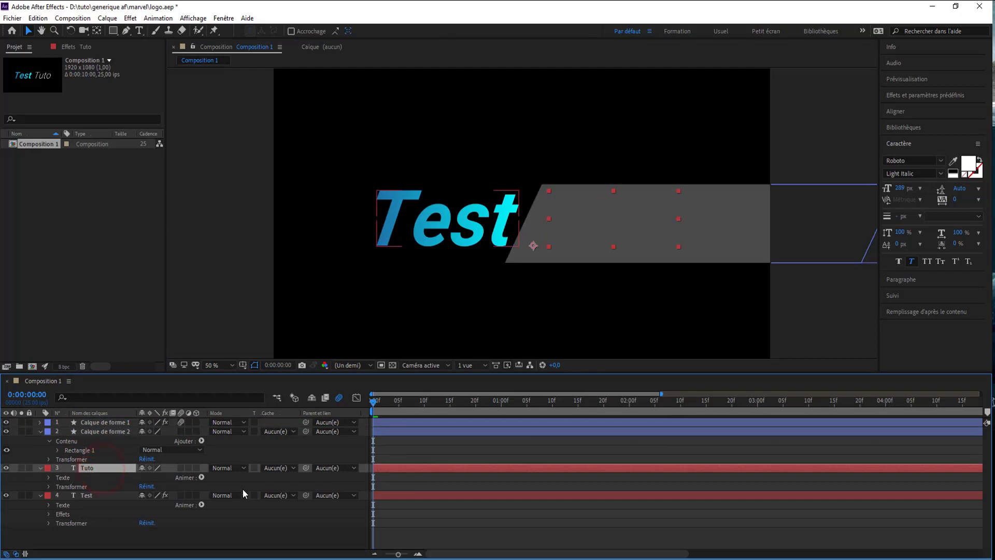
{"action": "left_click", "coordinate": [275, 468]}
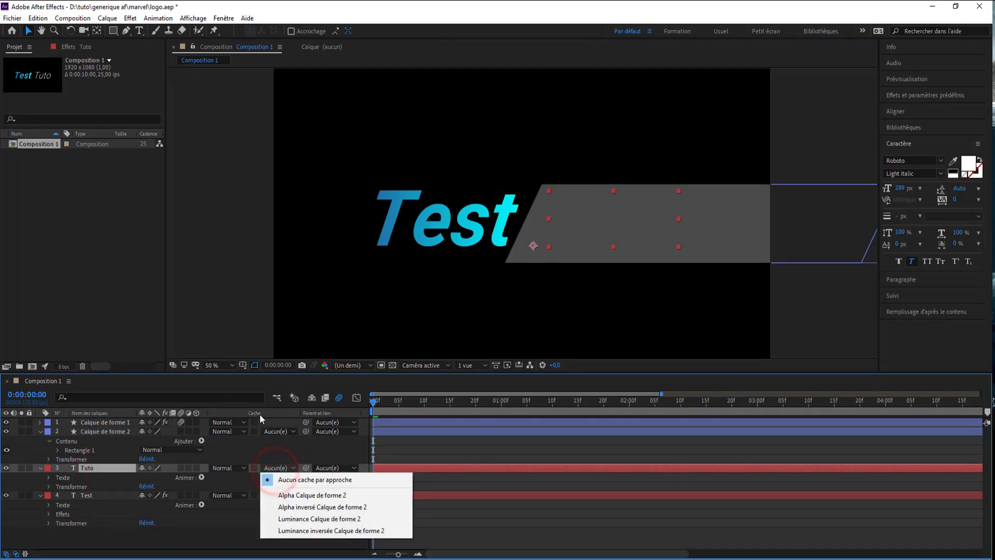
{"action": "left_click", "coordinate": [289, 497]}
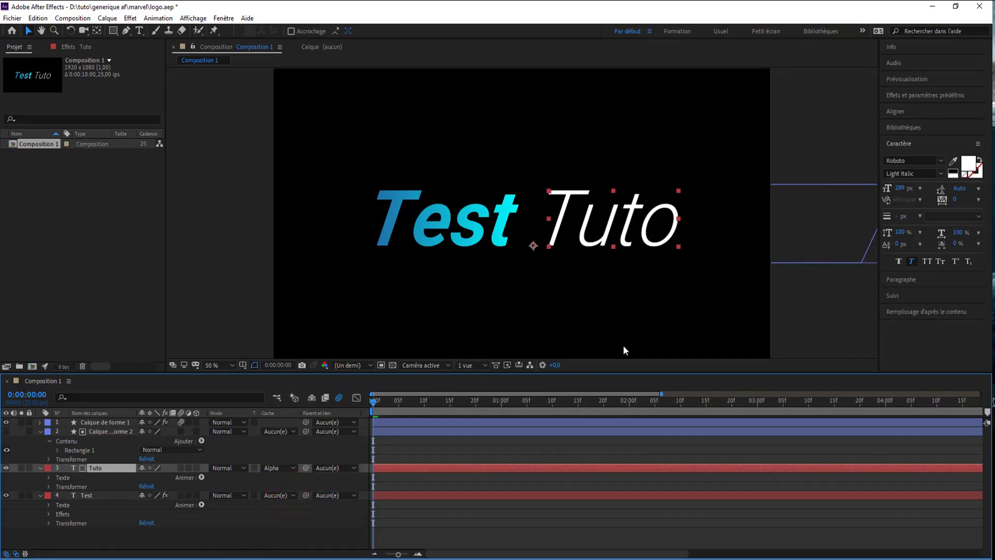
{"action": "left_click", "coordinate": [105, 430]}
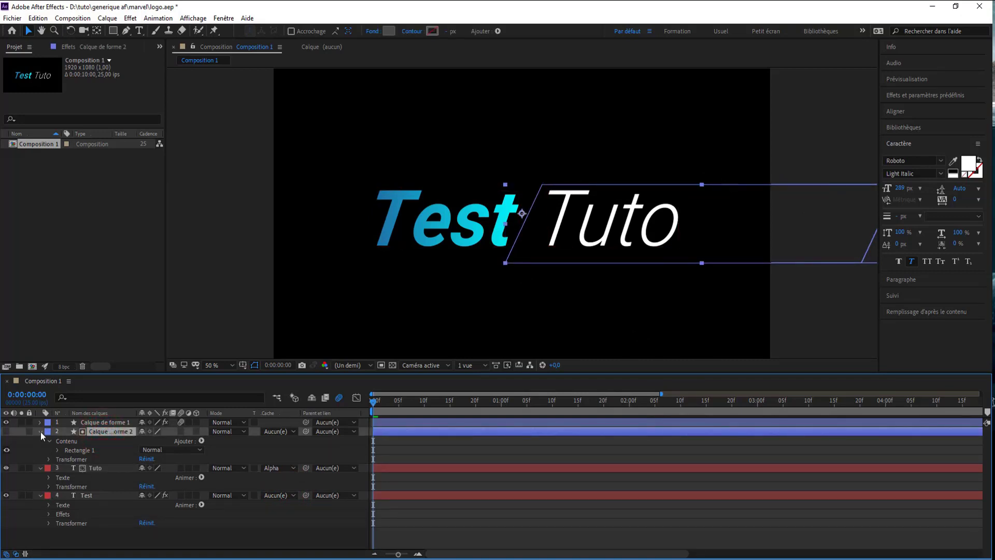
{"action": "left_click", "coordinate": [49, 459]}
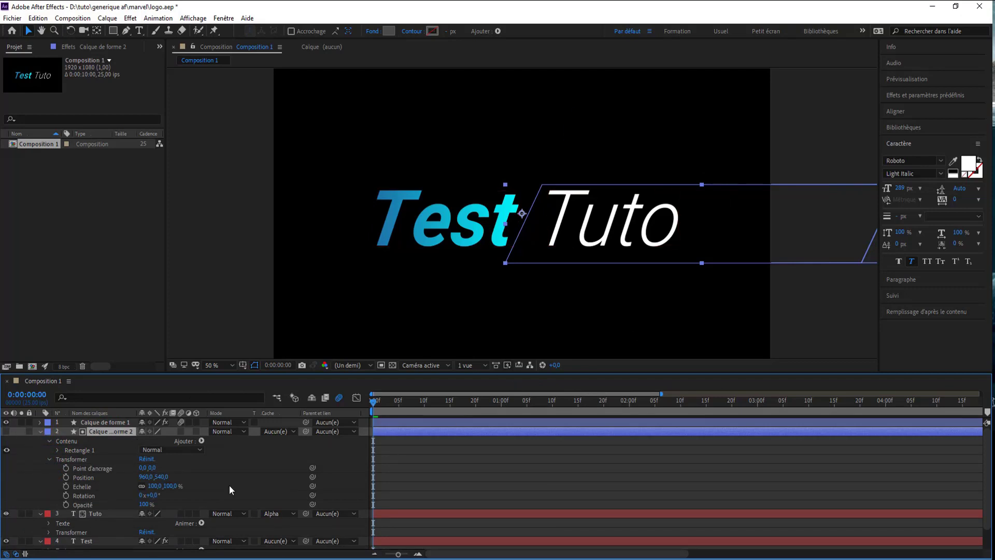
{"action": "left_click", "coordinate": [40, 431]}
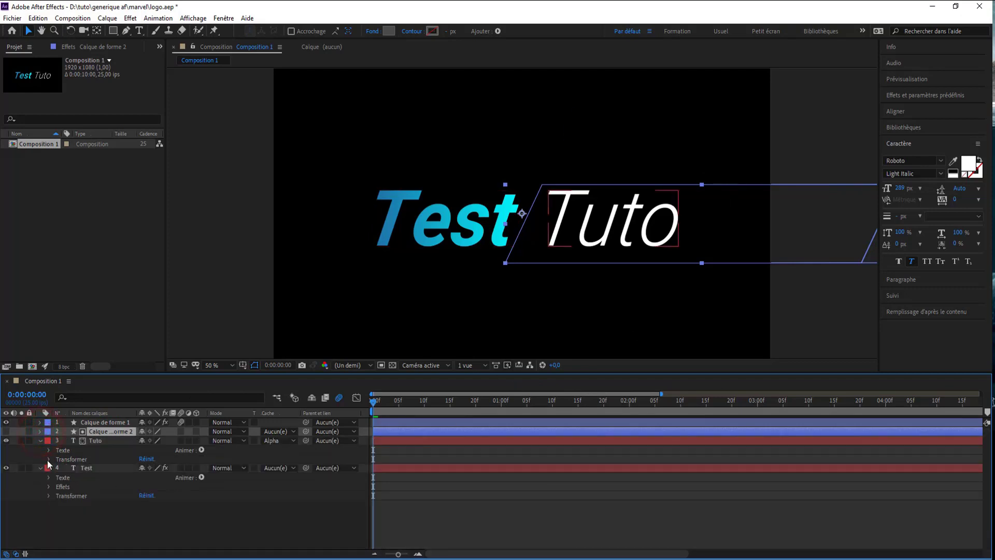
Step: Move the "Tuto" text left over "Test" to about 376, 660 and add a Position keyframe at the first frame
{"action": "left_click", "coordinate": [49, 460]}
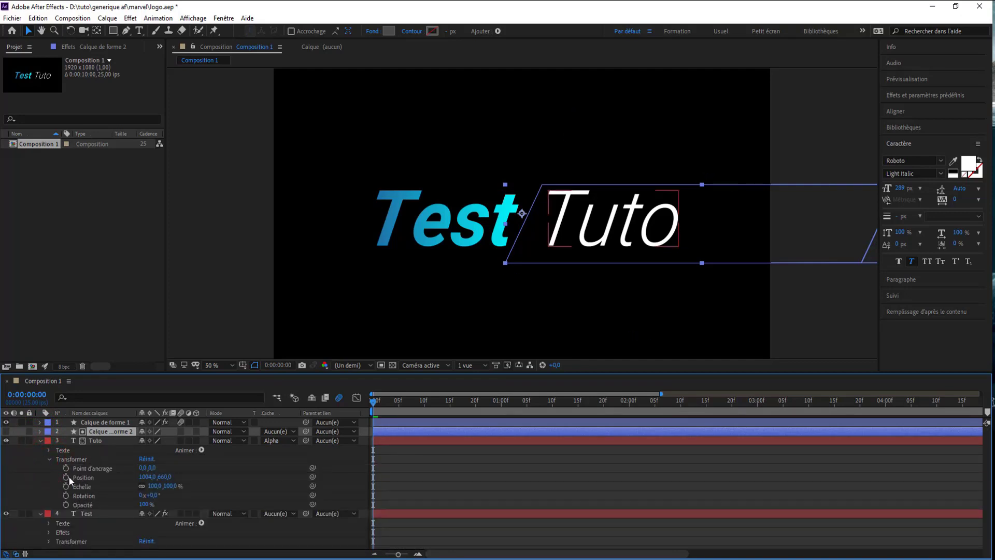
{"action": "mouse_move", "coordinate": [372, 403]}
{"action": "left_mouse_down"}
{"action": "mouse_move", "coordinate": [434, 404]}
{"action": "mouse_move", "coordinate": [371, 405]}
{"action": "left_mouse_up"}
{"action": "left_click", "coordinate": [616, 232]}
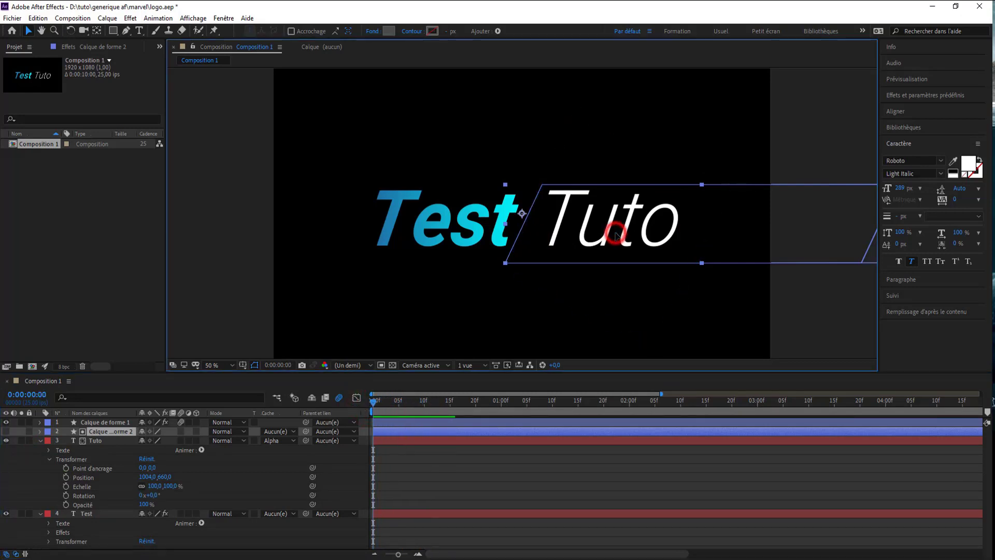
{"action": "left_click", "coordinate": [97, 441]}
{"action": "left_click_drag", "start_coordinate": [652, 236], "coordinate": [486, 242]}
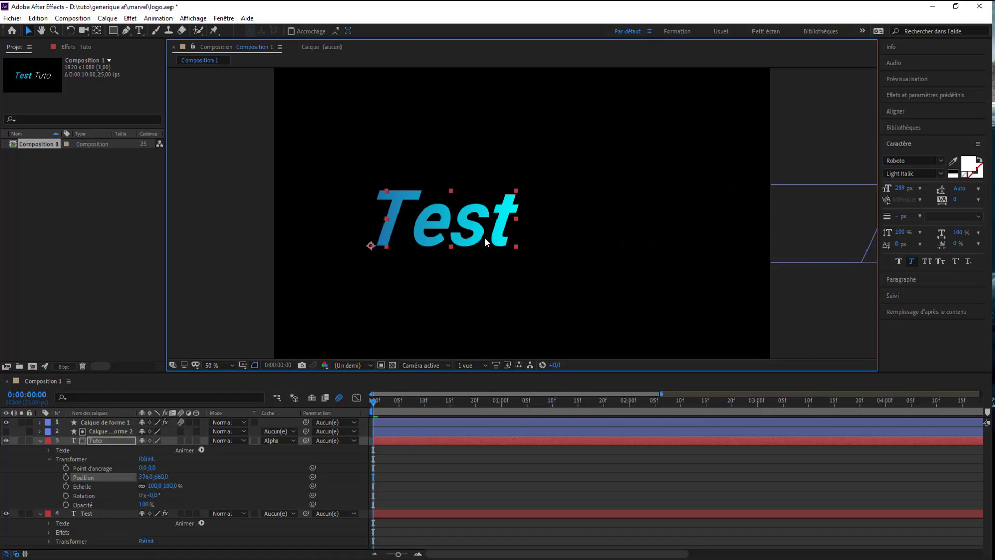
{"action": "left_click", "coordinate": [66, 477]}
Step: At 0:00:01:00, move "Tuto" right to about 974, 660 to keyframe its final position, and preview the reveal
{"action": "left_click_drag", "start_coordinate": [375, 402], "coordinate": [504, 394]}
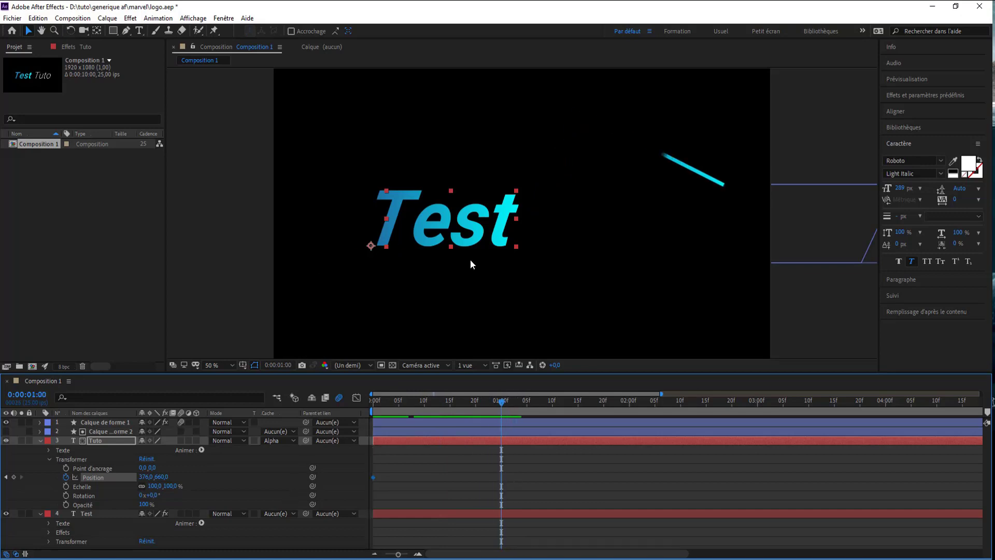
{"action": "left_click_drag", "start_coordinate": [435, 239], "coordinate": [591, 261]}
{"action": "left_click_drag", "start_coordinate": [500, 403], "coordinate": [306, 407]}
{"action": "key", "text": "space"}
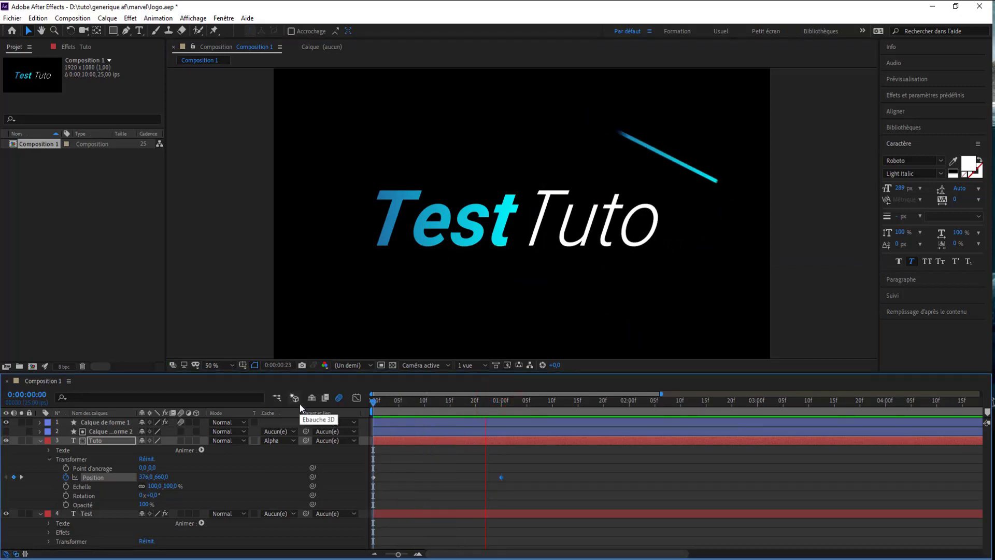
{"action": "key", "text": "space"}
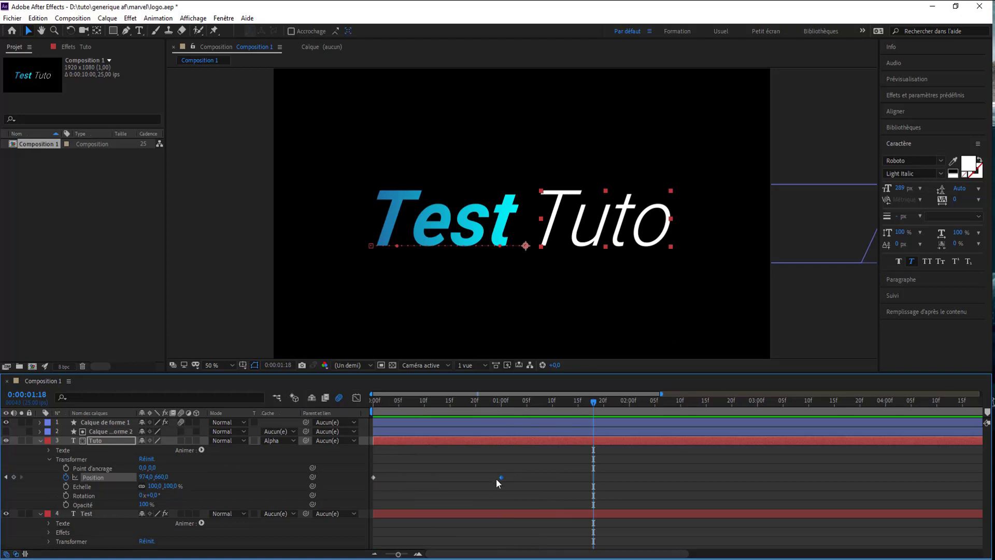
Step: Shift Tuto's last Position keyframe to 0:00:01:01 and scrub back through the reveal to check it
{"action": "left_click_drag", "start_coordinate": [501, 477], "coordinate": [506, 477]}
{"action": "left_click_drag", "start_coordinate": [512, 401], "coordinate": [421, 406]}
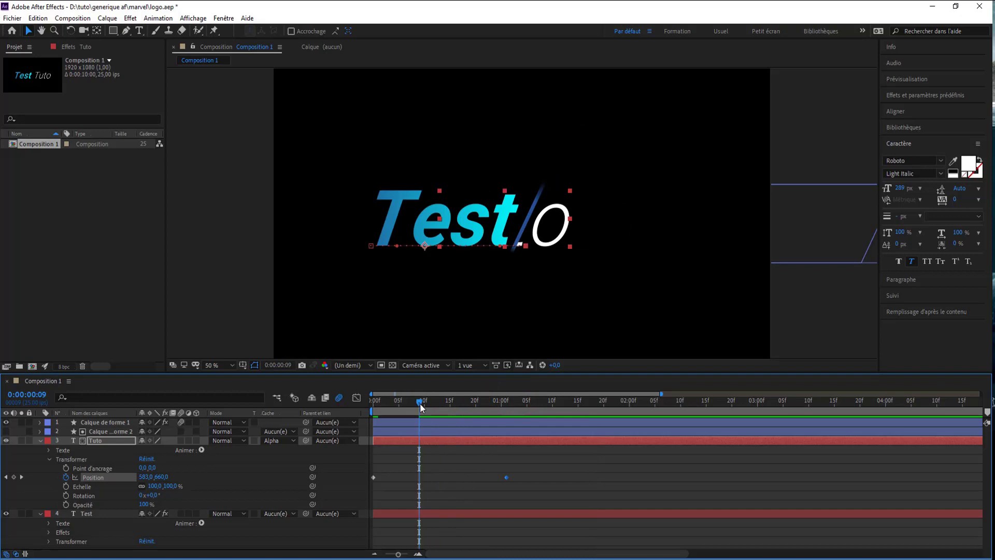
Step: Try a slower reveal by moving Tuto's last Position keyframe to about 0:00:02:13, and preview it
{"action": "left_click", "coordinate": [426, 403]}
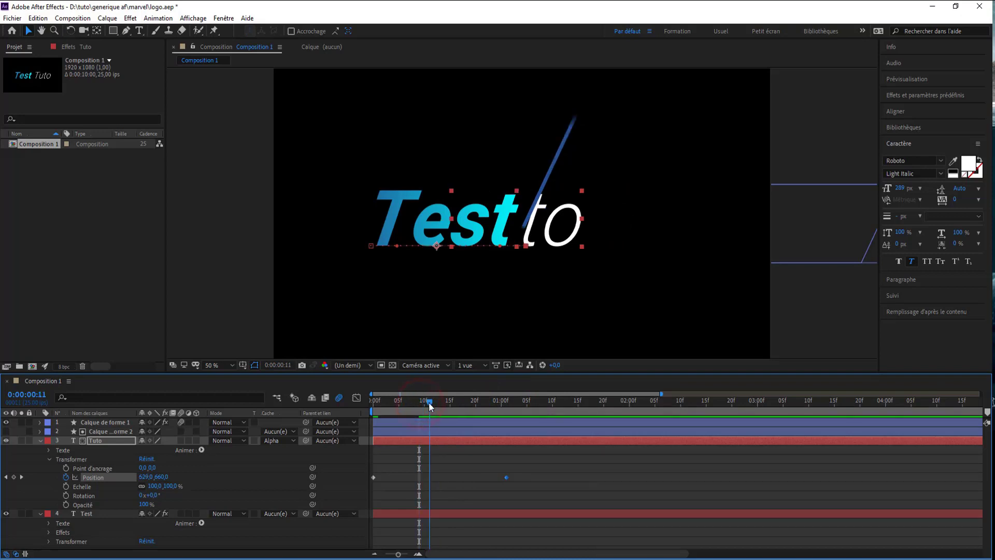
{"action": "left_click_drag", "start_coordinate": [428, 403], "coordinate": [419, 405]}
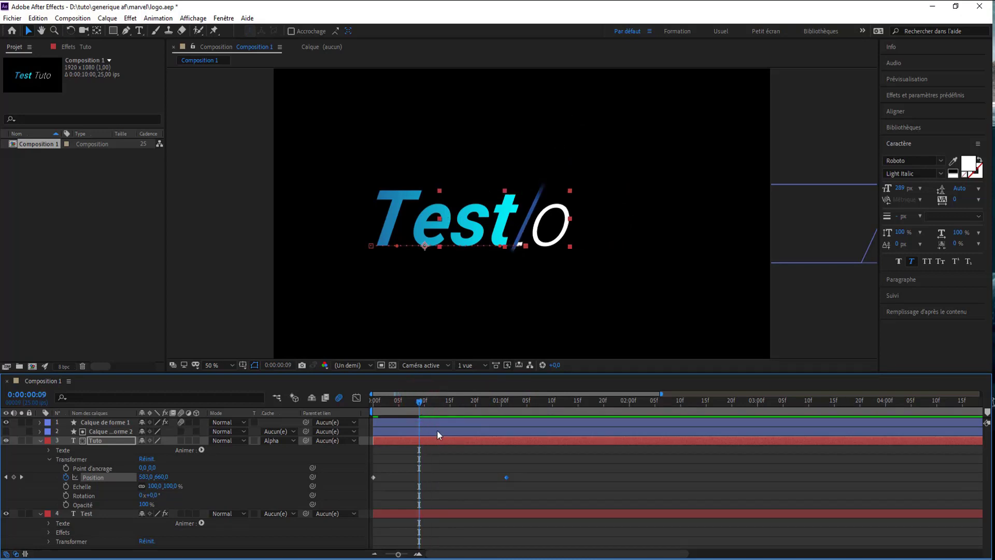
{"action": "left_click_drag", "start_coordinate": [506, 476], "coordinate": [694, 469]}
{"action": "mouse_move", "coordinate": [419, 402]}
{"action": "left_mouse_down"}
{"action": "mouse_move", "coordinate": [685, 415]}
{"action": "mouse_move", "coordinate": [426, 404]}
{"action": "left_mouse_up"}
{"action": "key", "text": "space"}
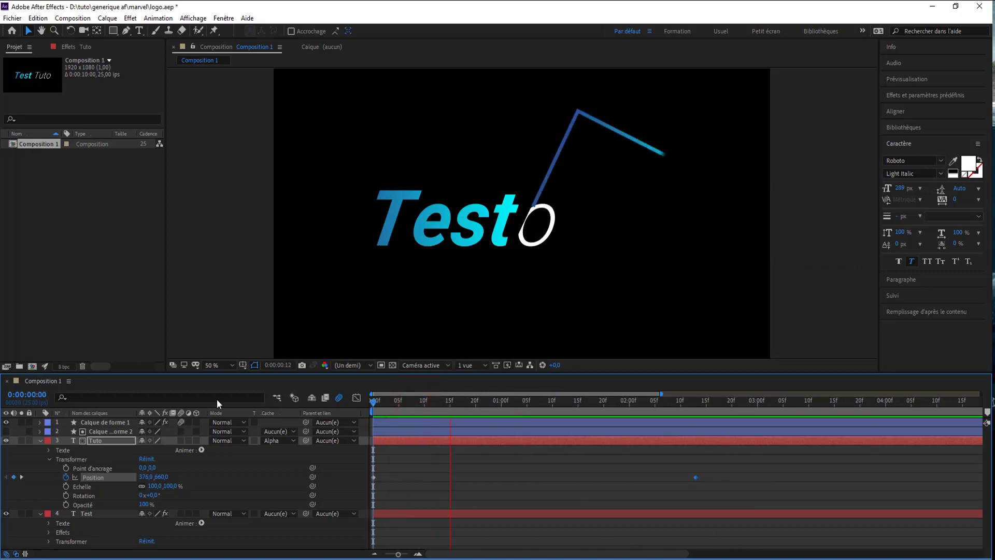
Step: Try faster reveals with Tuto's last Position keyframe at 0:00:00:09 and at about 0:00:00:14, previewing each timing
{"action": "left_click_drag", "start_coordinate": [696, 476], "coordinate": [460, 477]}
{"action": "left_click_drag", "start_coordinate": [511, 400], "coordinate": [419, 398]}
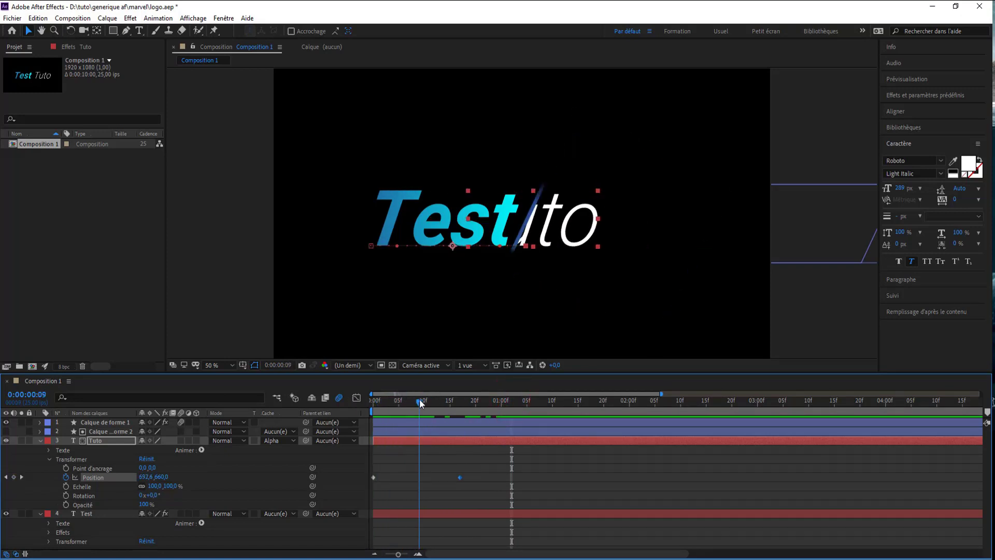
{"action": "left_click_drag", "start_coordinate": [452, 477], "coordinate": [418, 476]}
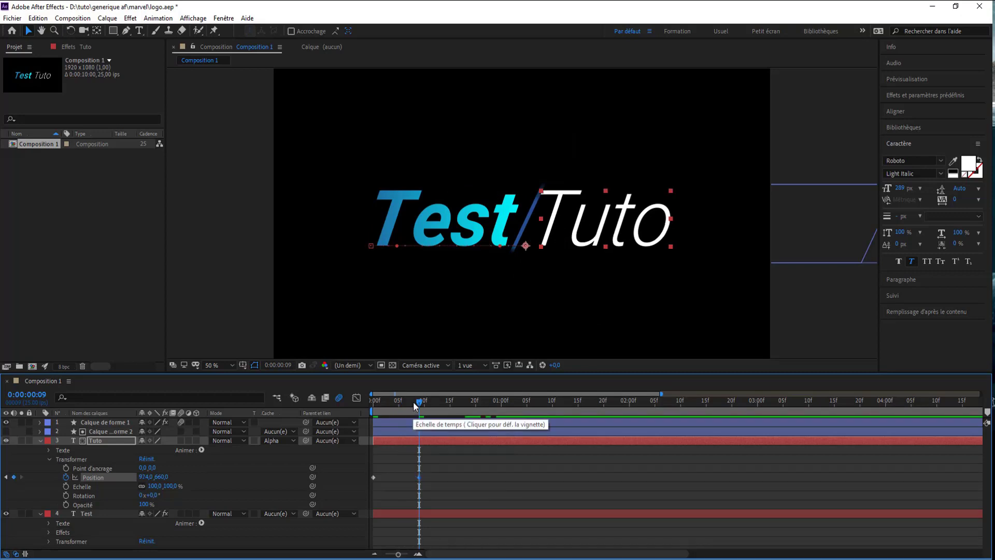
{"action": "key", "text": "space"}
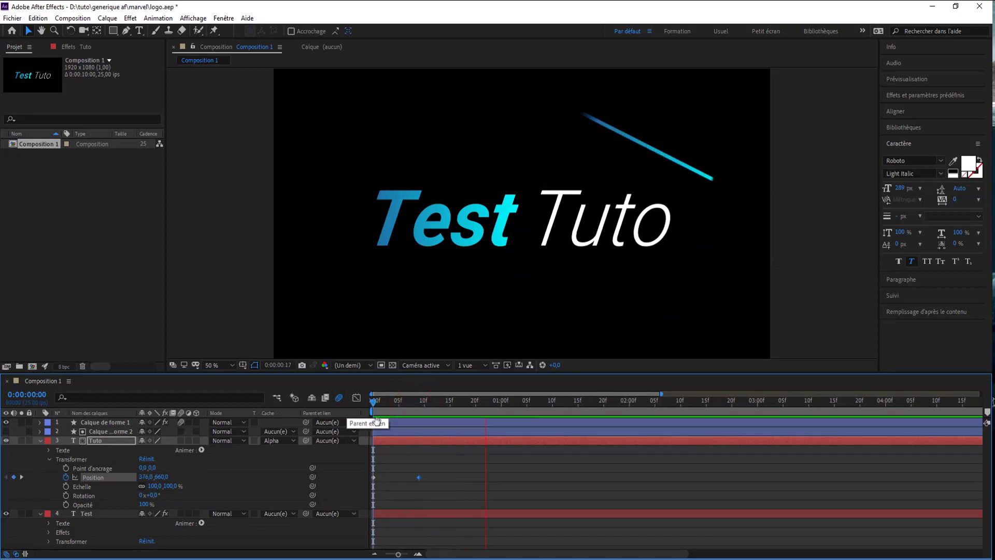
{"action": "left_click_drag", "start_coordinate": [418, 477], "coordinate": [444, 477]}
{"action": "left_click", "coordinate": [416, 403]}
{"action": "key", "text": "space"}
Step: Apply Lissage de vitesse easing to both of Tuto's Position keyframes and preview the motion from the first frame
{"action": "left_click_drag", "start_coordinate": [459, 476], "coordinate": [364, 479]}
{"action": "right_click", "coordinate": [446, 477]}
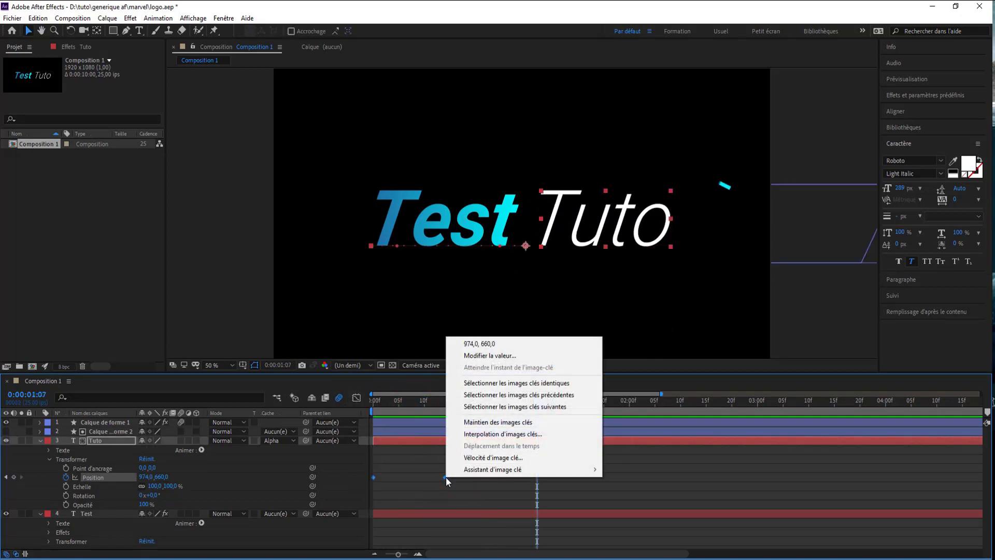
{"action": "mouse_move", "coordinate": [473, 472]}
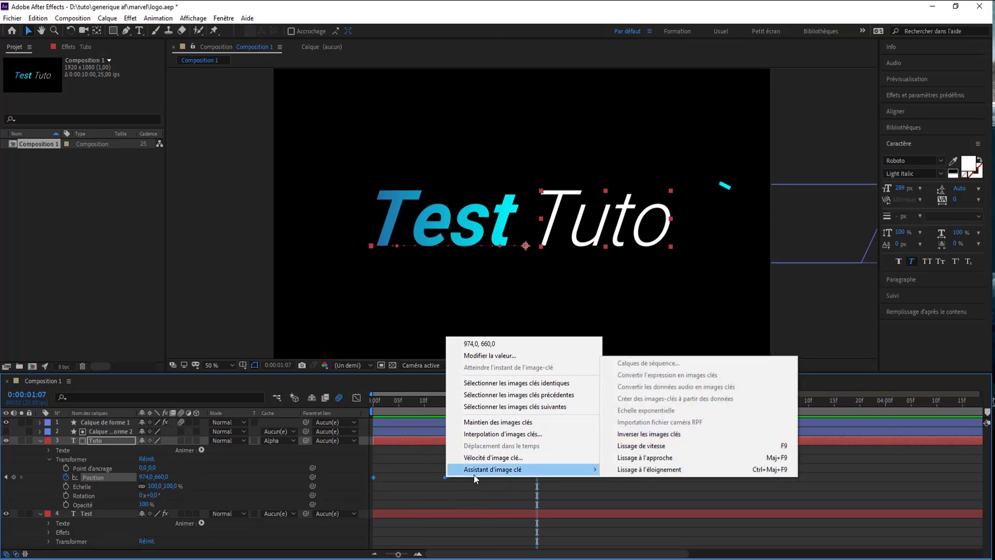
{"action": "left_click_drag", "start_coordinate": [540, 403], "coordinate": [270, 410]}
{"action": "key", "text": "space"}
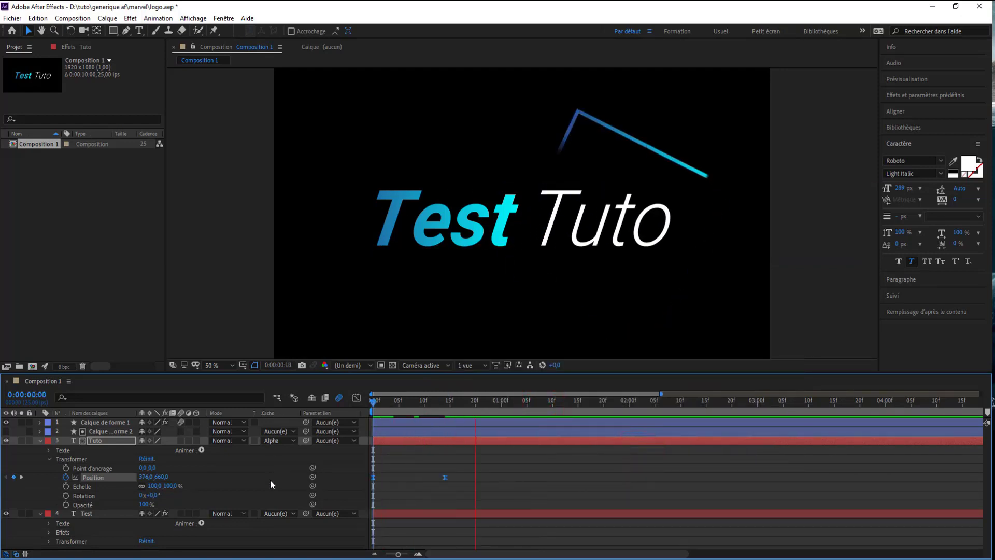
Step: Move Tuto's last Position keyframe to about 0:00:00:20 and preview the eased reveal
{"action": "key", "text": "space"}
{"action": "left_click", "coordinate": [469, 475]}
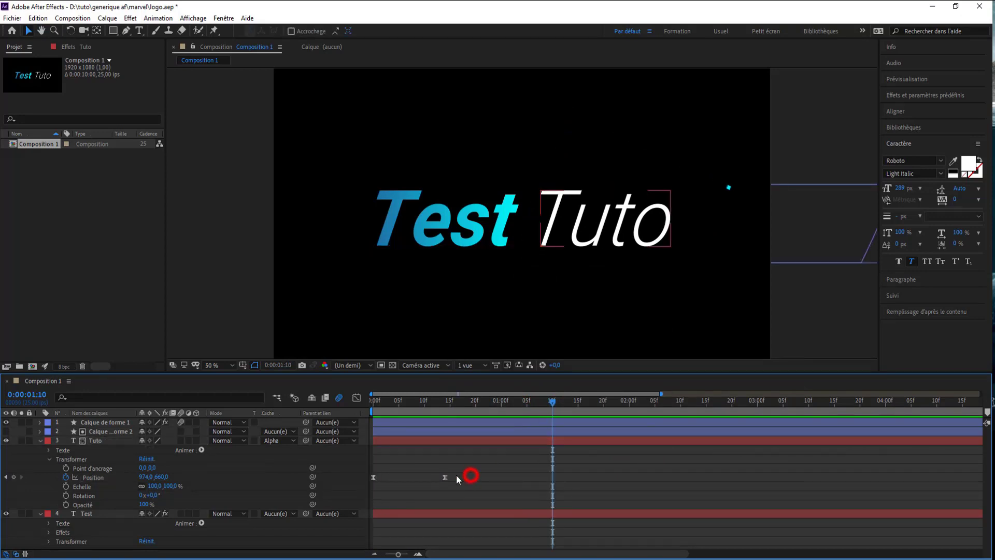
{"action": "left_click_drag", "start_coordinate": [445, 477], "coordinate": [474, 477]}
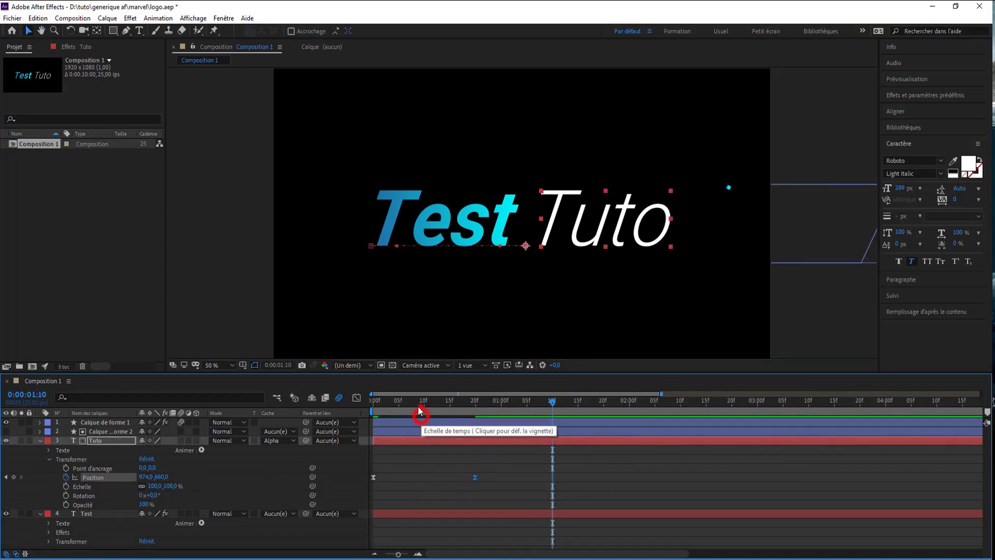
{"action": "left_click_drag", "start_coordinate": [422, 407], "coordinate": [303, 408]}
{"action": "key", "text": "space"}
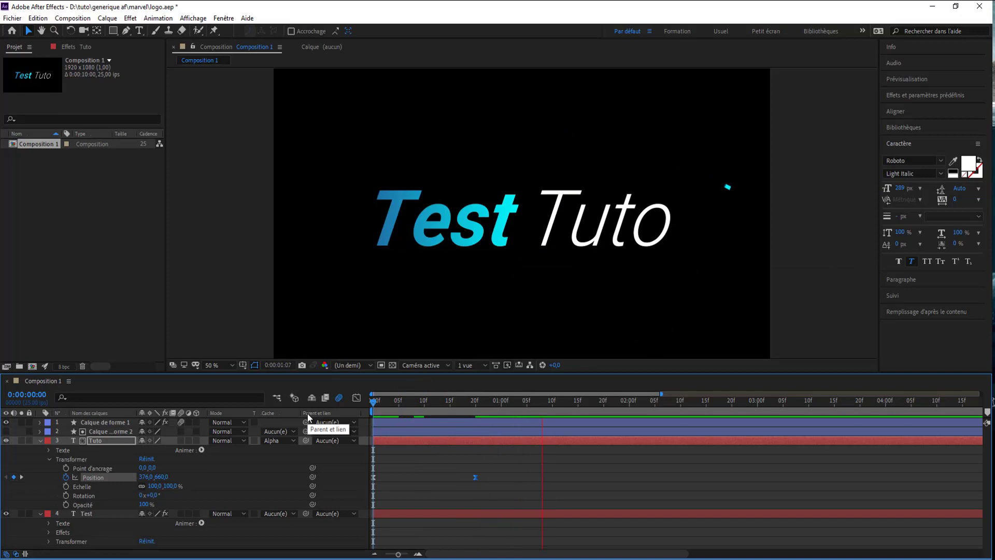
{"action": "key", "text": "space"}
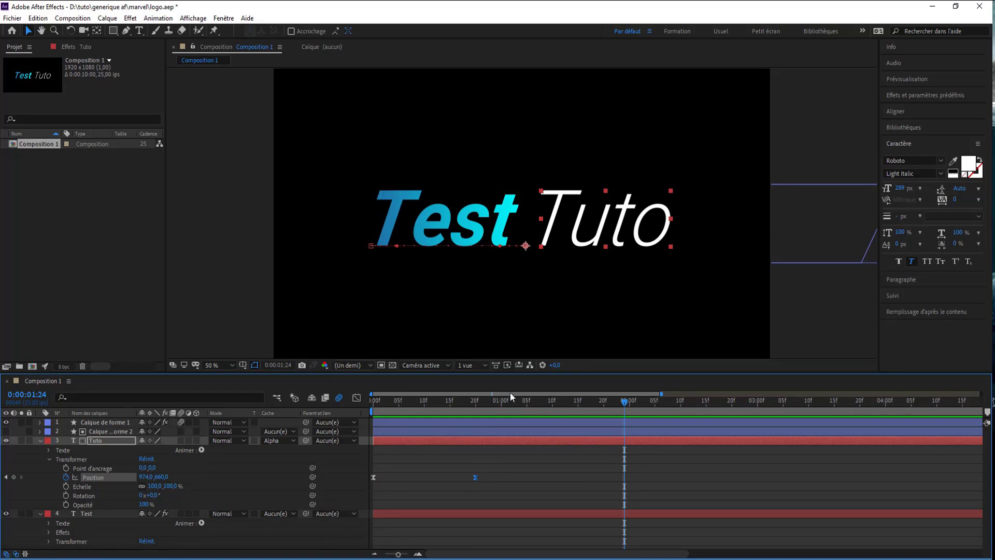
{"action": "mouse_move", "coordinate": [491, 403]}
{"action": "left_mouse_down"}
{"action": "mouse_move", "coordinate": [378, 401]}
{"action": "mouse_move", "coordinate": [478, 402]}
{"action": "left_mouse_up"}
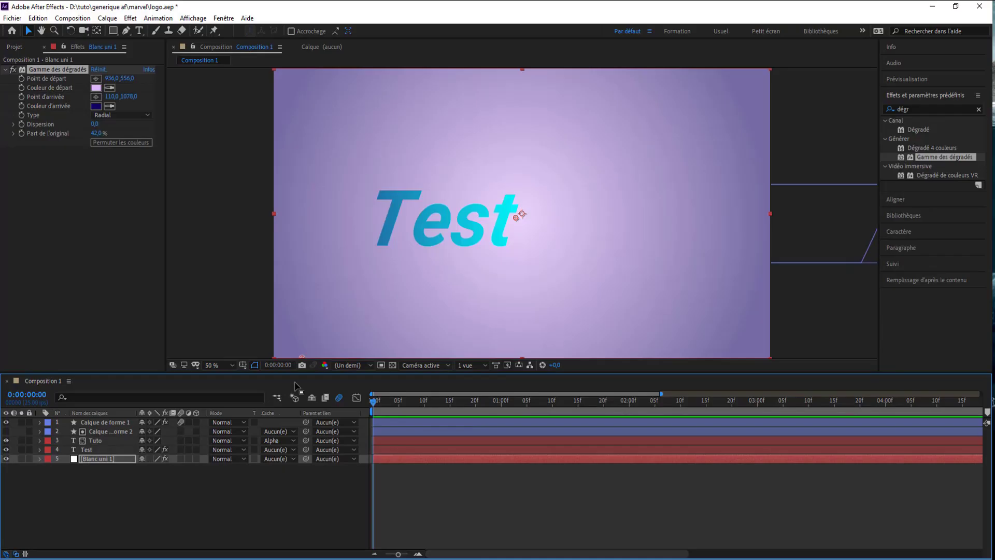
Step: Add an Opacité text animator to the Tuto layer and set its opacity to 0 %
{"action": "left_click", "coordinate": [39, 441]}
{"action": "left_click_drag", "start_coordinate": [424, 404], "coordinate": [468, 399]}
{"action": "left_click", "coordinate": [91, 449]}
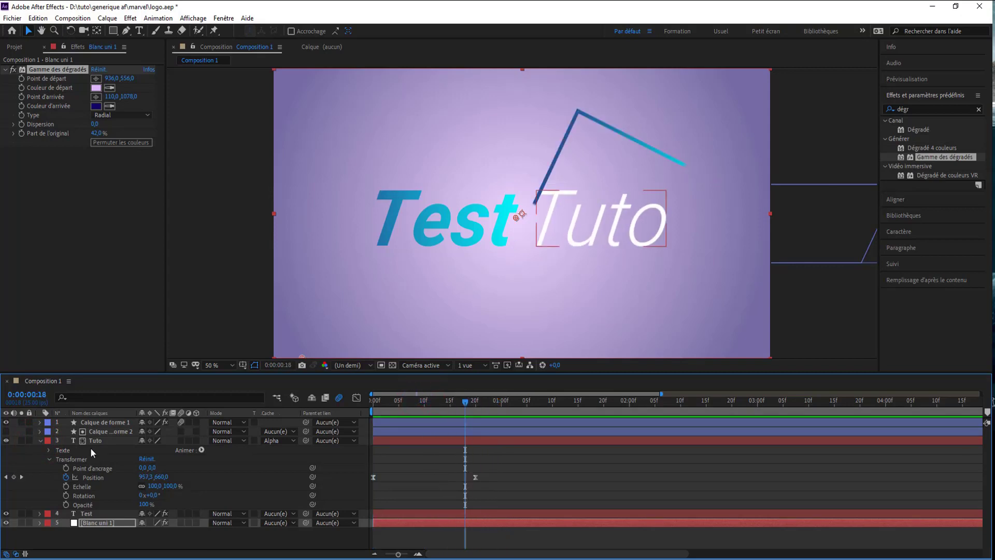
{"action": "left_click", "coordinate": [201, 450]}
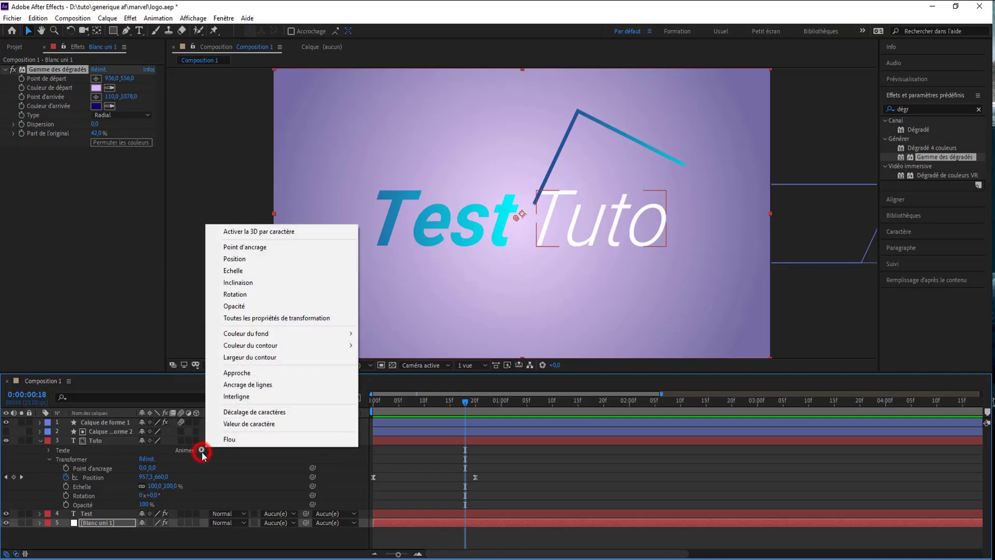
{"action": "left_click", "coordinate": [235, 306]}
{"action": "scroll", "coordinate": [71, 507], "scroll_direction": "down", "scroll_amount": 2}
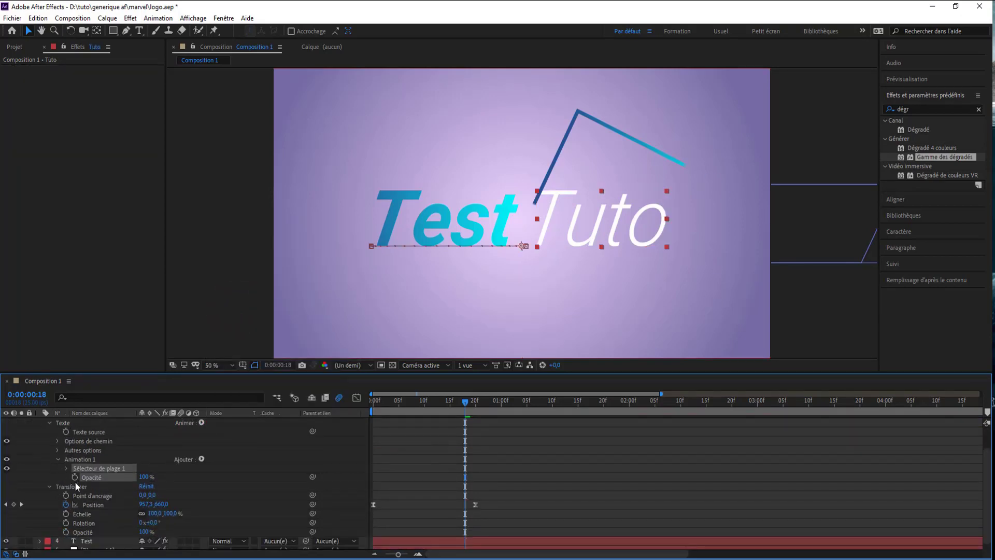
{"action": "scroll", "coordinate": [77, 486], "scroll_direction": "up", "scroll_amount": 1}
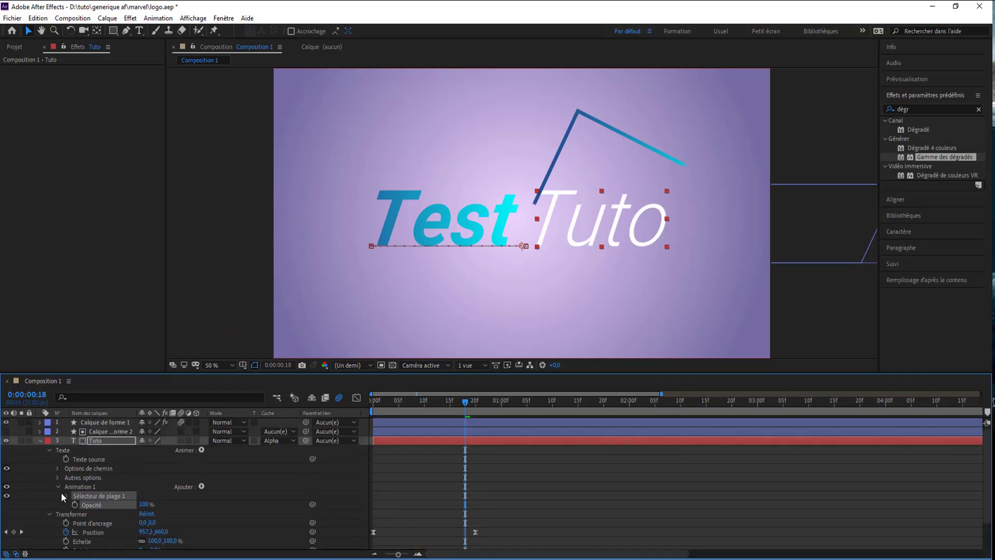
{"action": "mouse_move", "coordinate": [143, 504]}
{"action": "left_mouse_down"}
{"action": "mouse_move", "coordinate": [94, 503]}
{"action": "mouse_move", "coordinate": [142, 504]}
{"action": "left_mouse_up"}
{"action": "scroll", "coordinate": [74, 478], "scroll_direction": "down", "scroll_amount": 1}
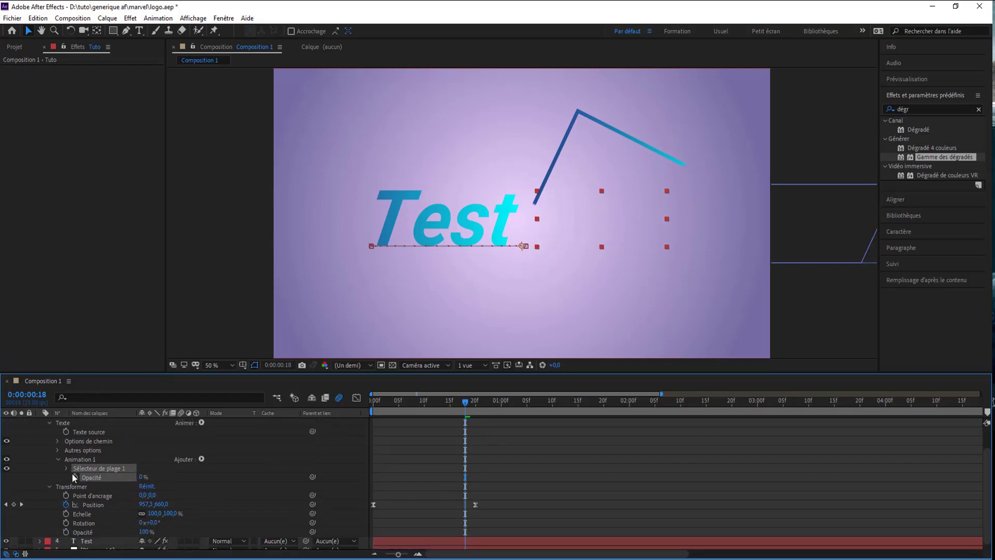
Step: In the advanced settings of Tuto's Sélecteur de plage 1, set Forme to Dégradé du haut and scrub through the fade
{"action": "left_click", "coordinate": [67, 469]}
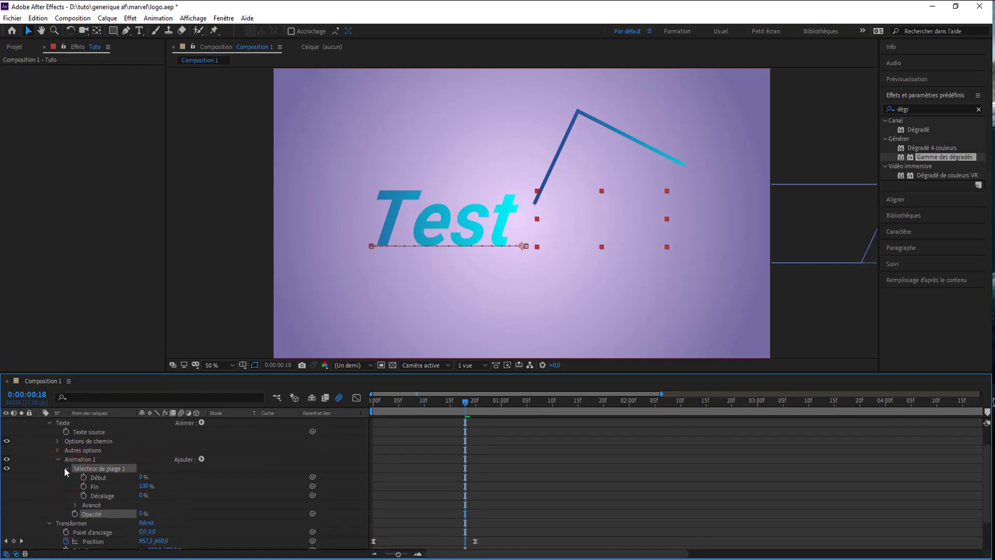
{"action": "left_click", "coordinate": [75, 505]}
{"action": "scroll", "coordinate": [74, 504], "scroll_direction": "down", "scroll_amount": 3}
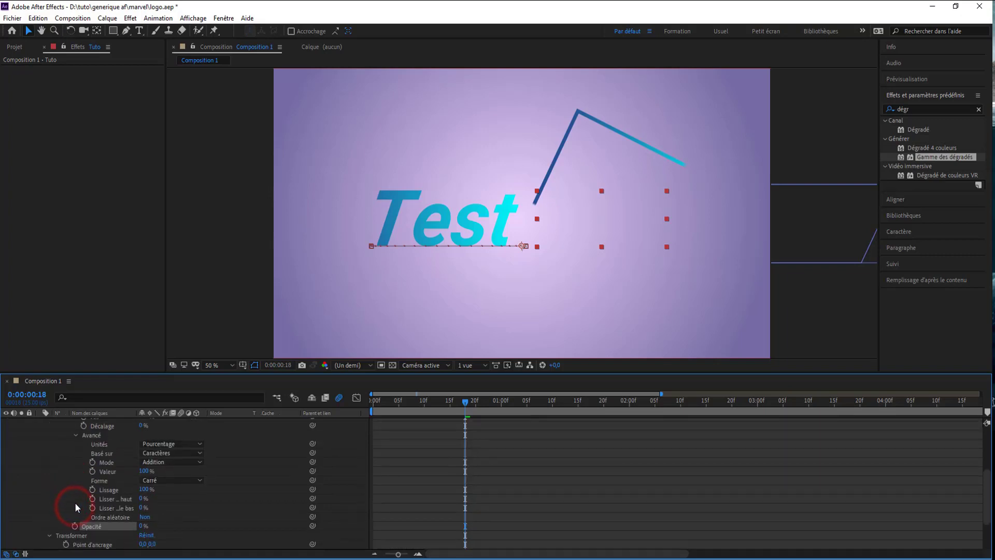
{"action": "left_click_drag", "start_coordinate": [462, 404], "coordinate": [419, 404]}
{"action": "left_click", "coordinate": [190, 481]}
{"action": "left_click", "coordinate": [186, 508]}
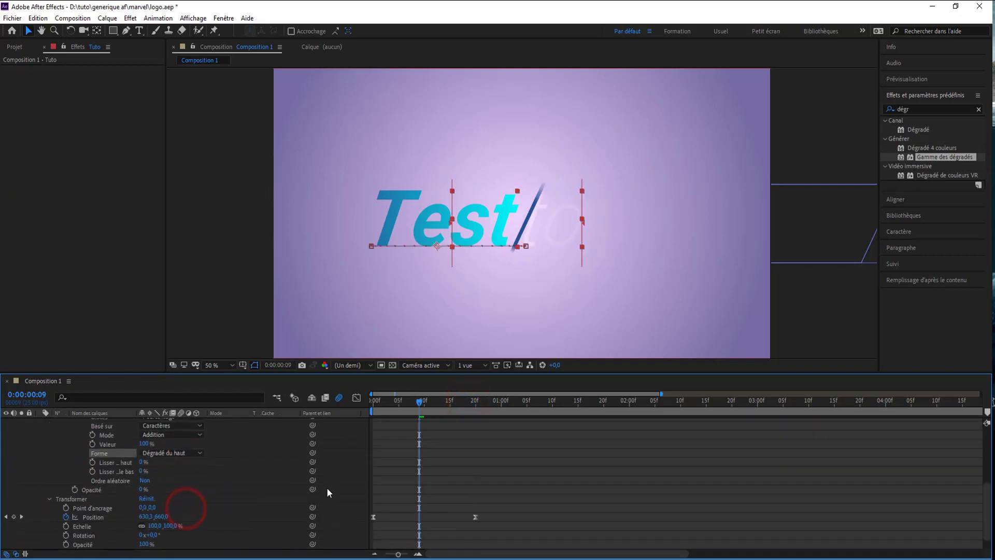
{"action": "left_click_drag", "start_coordinate": [419, 403], "coordinate": [350, 409]}
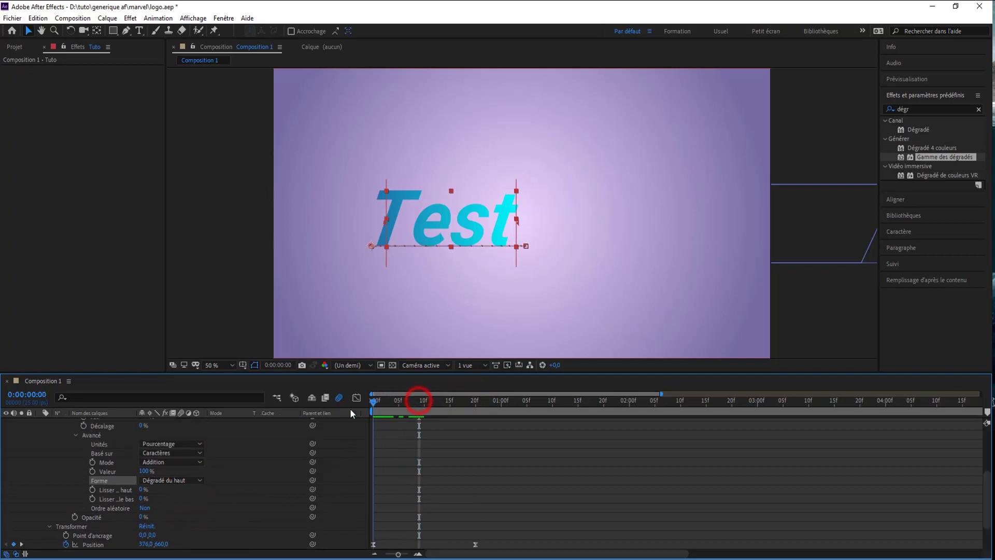
Step: Set the range selector's Décalage to -100 % and keyframe it at the first frame
{"action": "scroll", "coordinate": [98, 439], "scroll_direction": "up", "scroll_amount": 2}
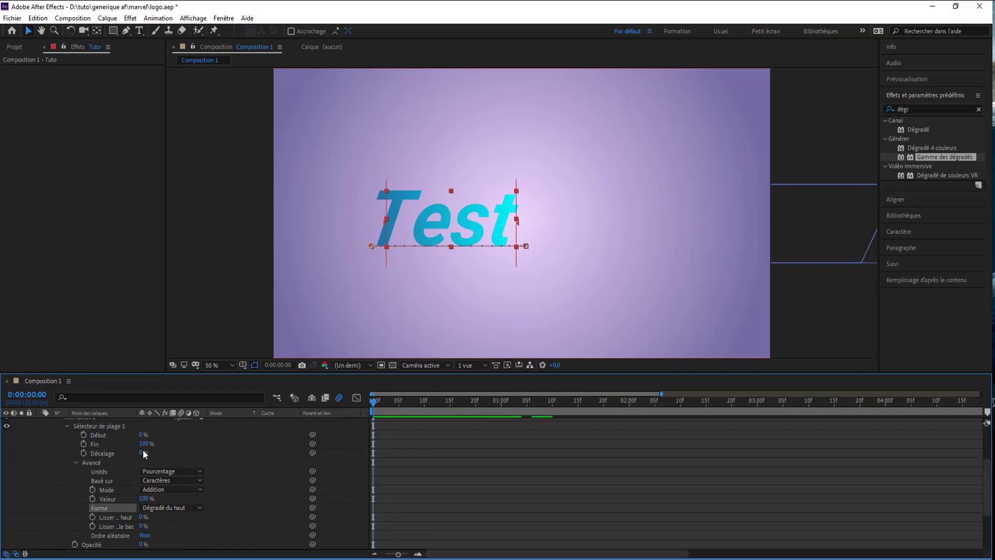
{"action": "left_click_drag", "start_coordinate": [142, 454], "coordinate": [89, 453]}
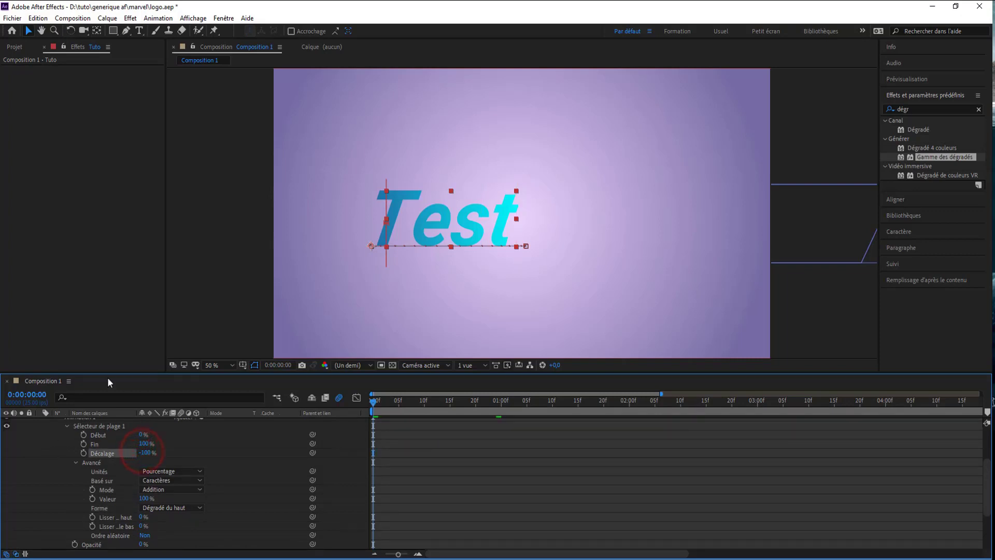
{"action": "left_click_drag", "start_coordinate": [373, 402], "coordinate": [352, 406]}
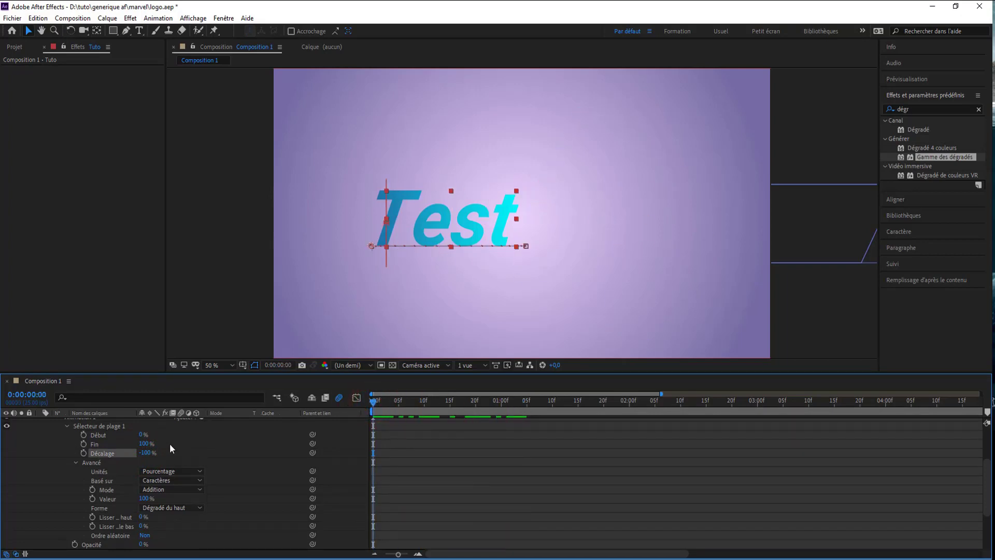
{"action": "scroll", "coordinate": [384, 485], "scroll_direction": "down", "scroll_amount": 1}
{"action": "scroll", "coordinate": [79, 460], "scroll_direction": "up", "scroll_amount": 1}
Step: At 0:00:01:01, set Décalage to 100 % as a second keyframe and preview the letter-by-letter fade
{"action": "left_click_drag", "start_coordinate": [376, 404], "coordinate": [499, 453]}
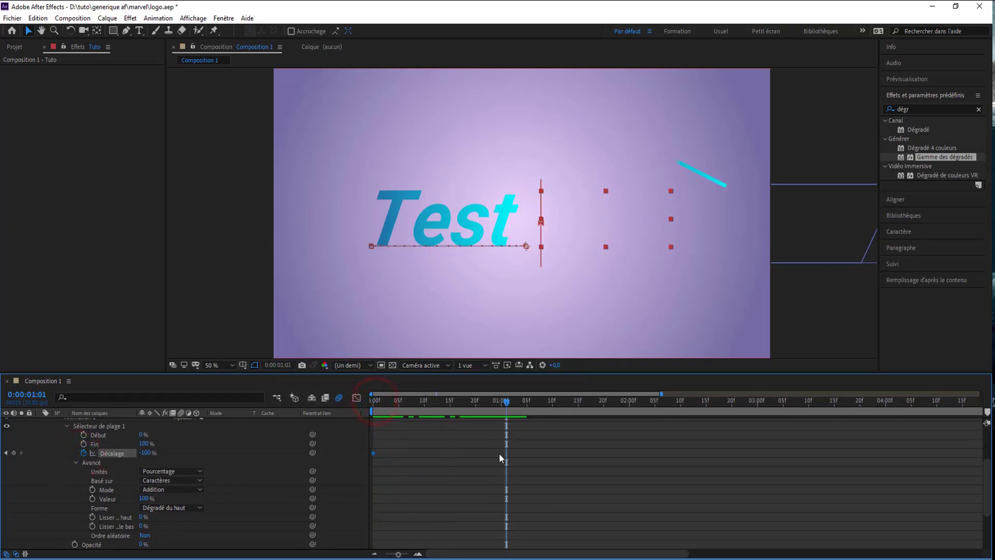
{"action": "scroll", "coordinate": [499, 454], "scroll_direction": "down", "scroll_amount": 3}
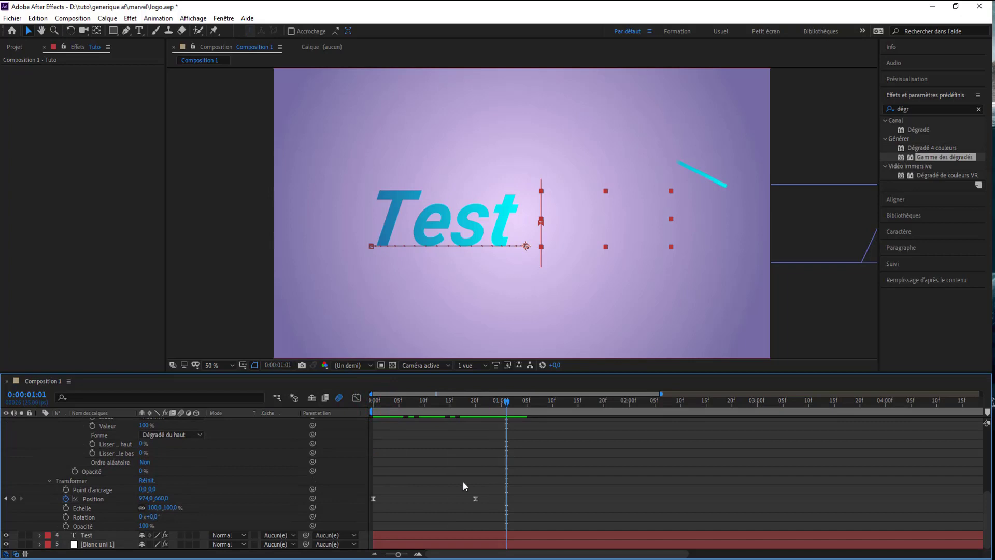
{"action": "scroll", "coordinate": [463, 482], "scroll_direction": "up", "scroll_amount": 4}
{"action": "scroll", "coordinate": [155, 471], "scroll_direction": "up", "scroll_amount": 5}
{"action": "scroll", "coordinate": [137, 482], "scroll_direction": "down", "scroll_amount": 2}
{"action": "left_click_drag", "start_coordinate": [146, 493], "coordinate": [294, 492]}
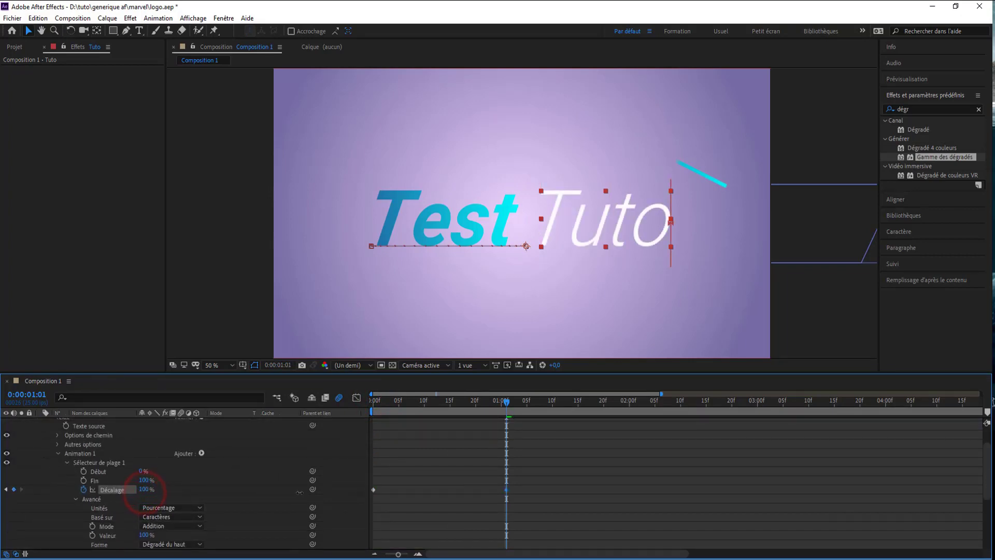
{"action": "key", "text": "space"}
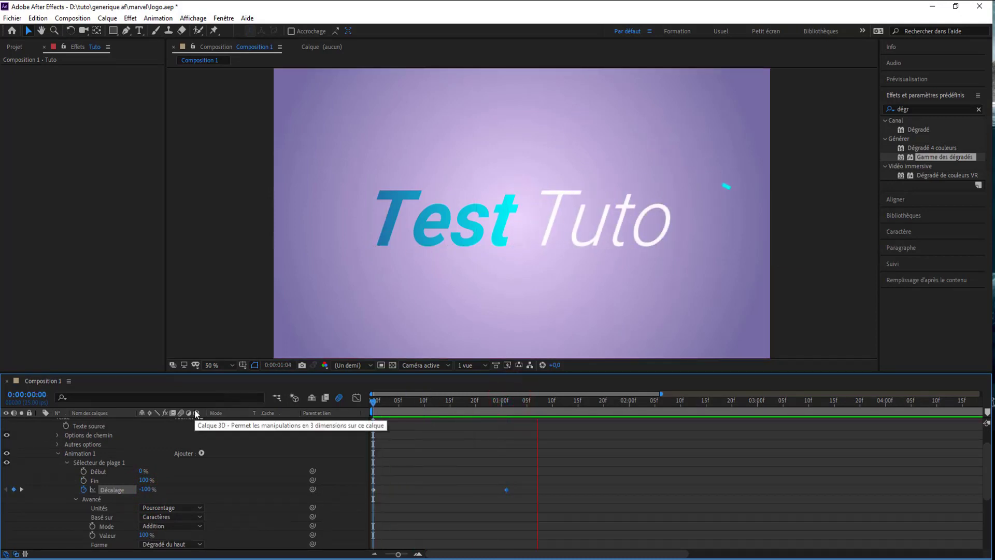
Step: Retime the Décalage fade by moving its last keyframe to about 0:00:01:09 and its first to about 0:00:00:14, previewing the result
{"action": "left_click_drag", "start_coordinate": [418, 402], "coordinate": [487, 410]}
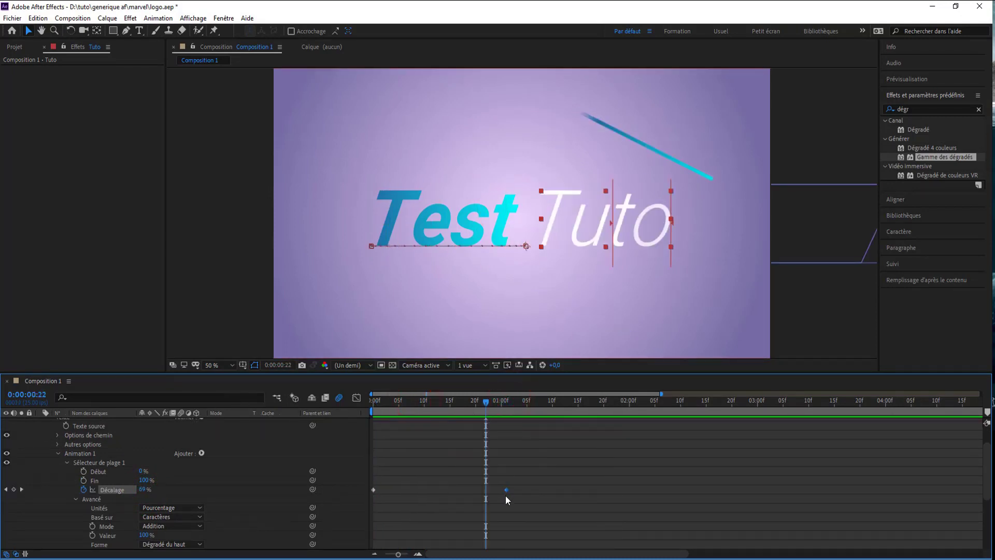
{"action": "left_click_drag", "start_coordinate": [506, 489], "coordinate": [548, 489]}
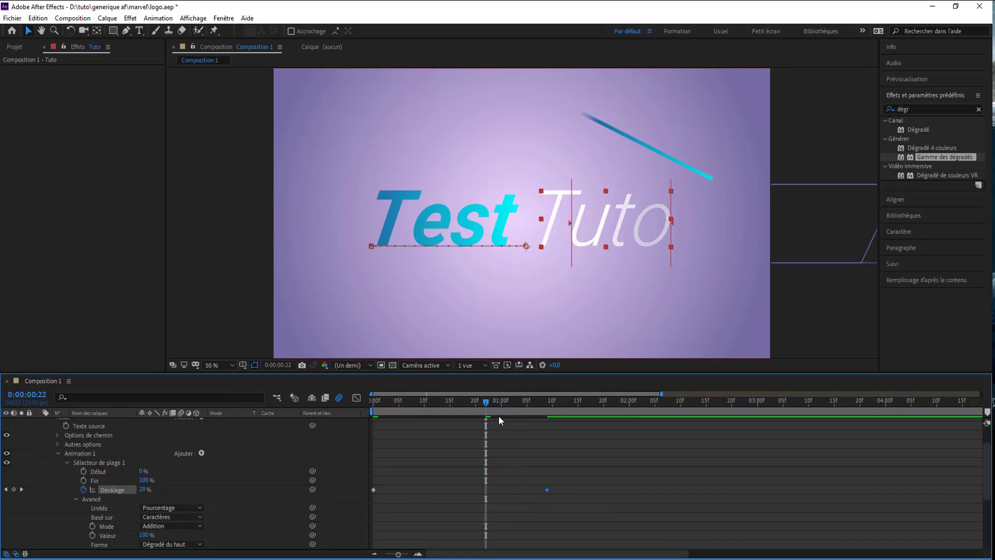
{"action": "key", "text": "space"}
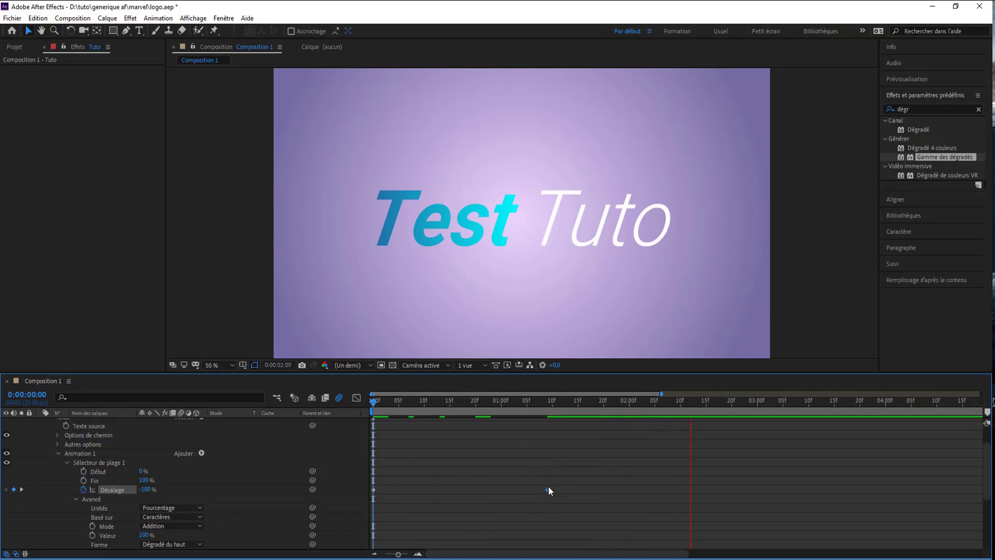
{"action": "left_click_drag", "start_coordinate": [373, 490], "coordinate": [445, 488]}
{"action": "key", "text": "space"}
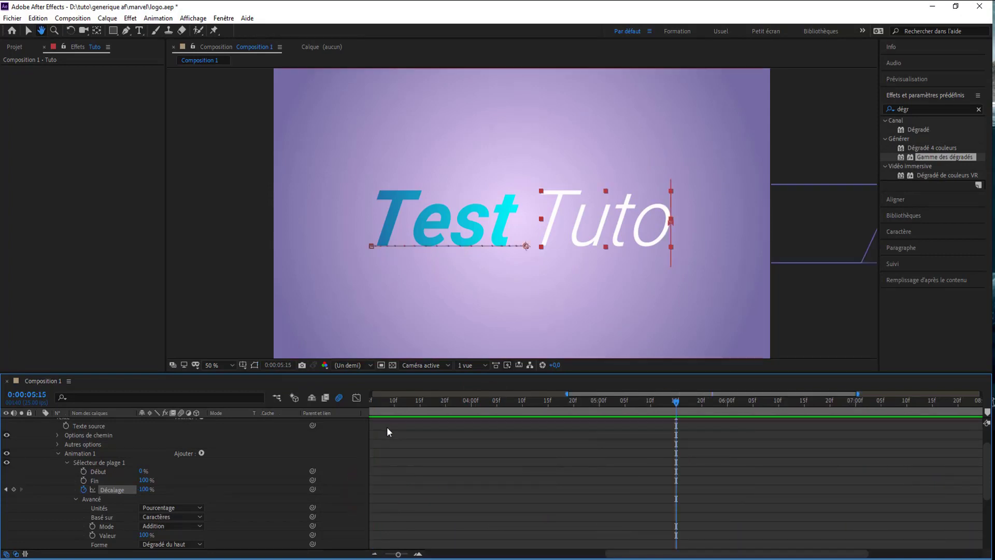
{"action": "left_click_drag", "start_coordinate": [401, 403], "coordinate": [109, 377]}
{"action": "key", "text": "space"}
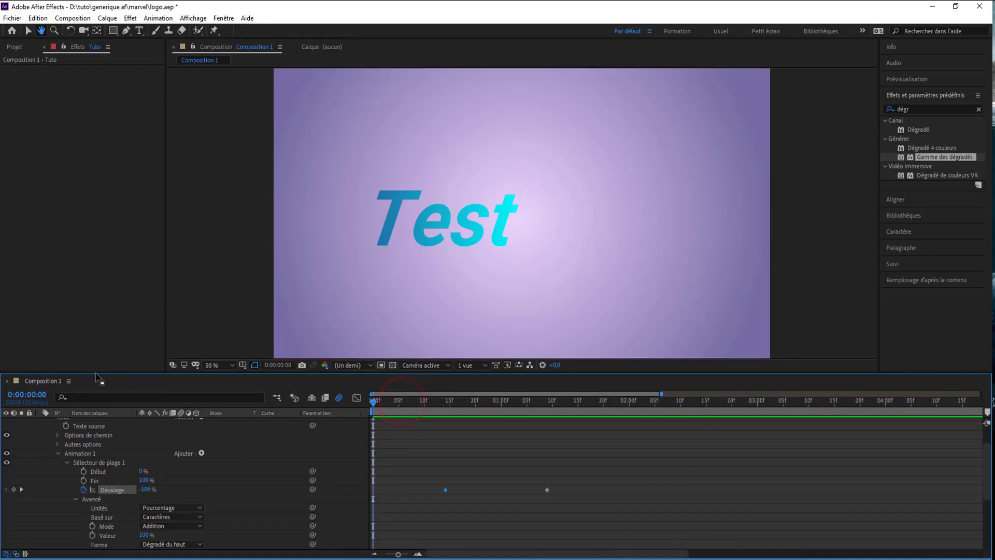
Step: Preview the letter fade and move Tuto's first Décalage keyframe back to the first frame
{"action": "key", "text": "space"}
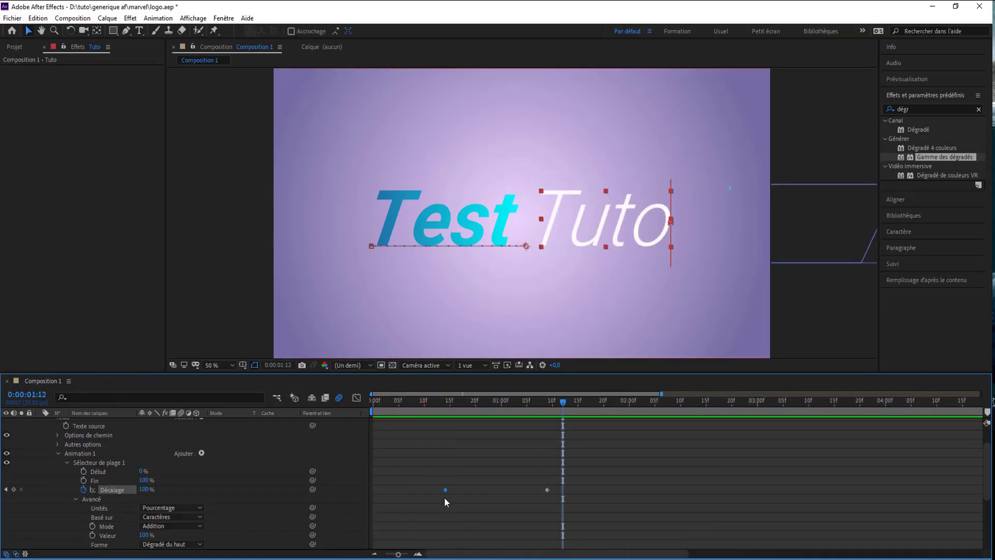
{"action": "left_click", "coordinate": [445, 489]}
{"action": "key", "text": "Delete"}
{"action": "key", "text": "ctrl+z"}
{"action": "left_click_drag", "start_coordinate": [445, 491], "coordinate": [371, 483]}
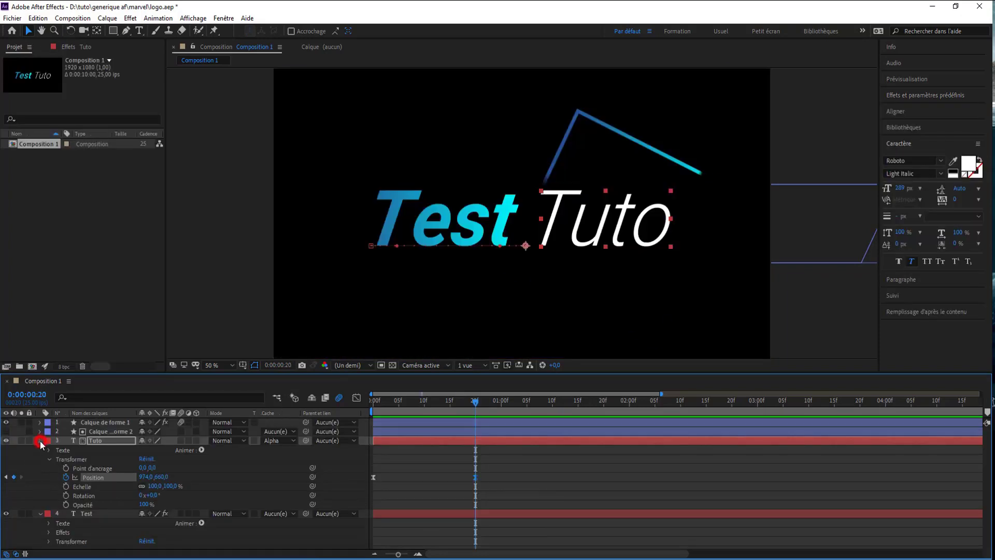
Step: Collapse the Tuto and Test layers and add a new white solid layer to the composition
{"action": "left_click", "coordinate": [39, 441]}
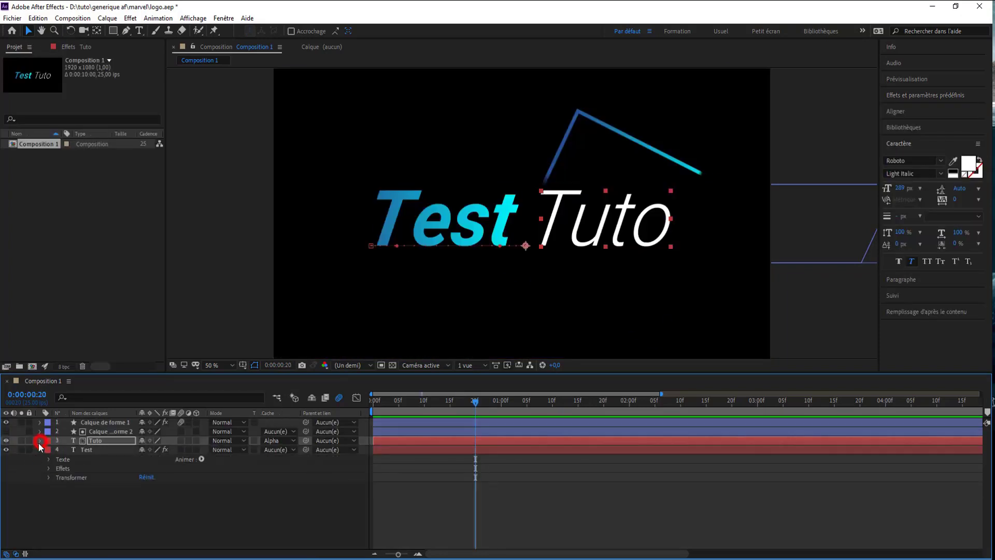
{"action": "left_click", "coordinate": [40, 450]}
{"action": "left_click", "coordinate": [103, 504]}
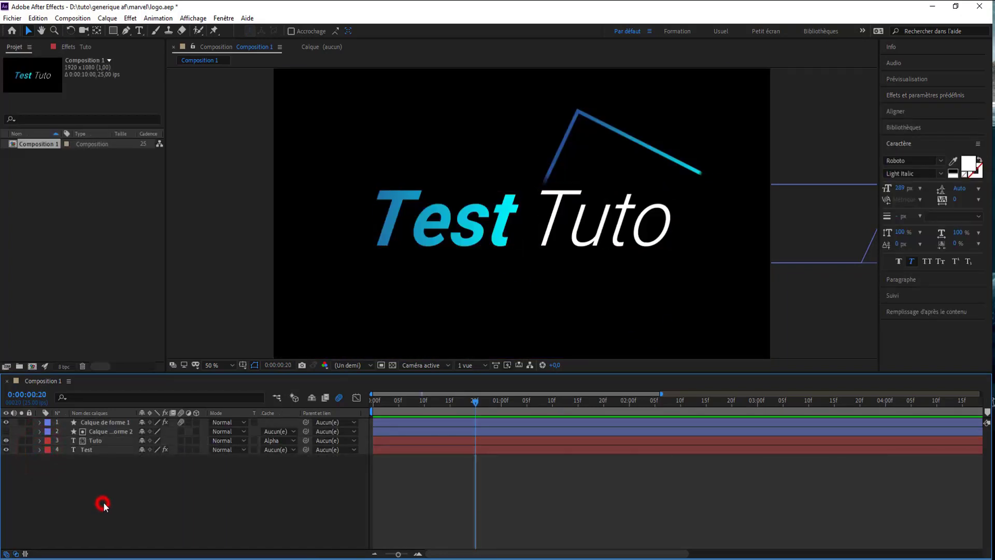
{"action": "right_click", "coordinate": [103, 504]}
{"action": "mouse_move", "coordinate": [204, 386]}
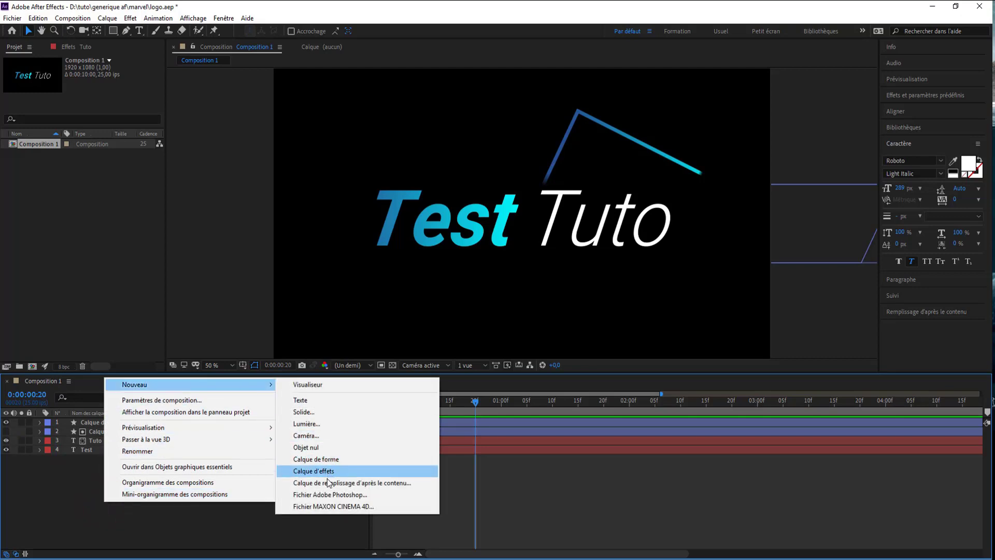
{"action": "left_click", "coordinate": [316, 411]}
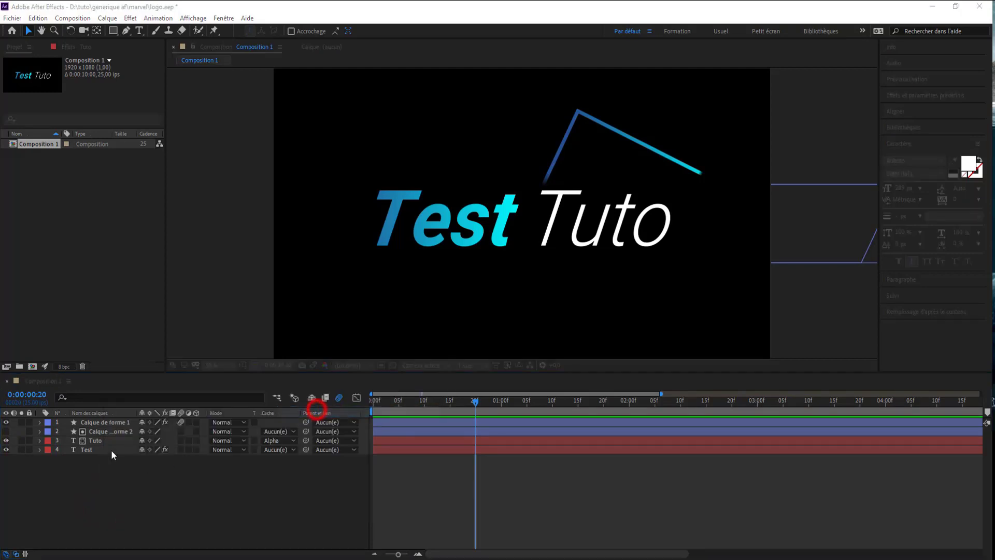
{"action": "left_click", "coordinate": [250, 304]}
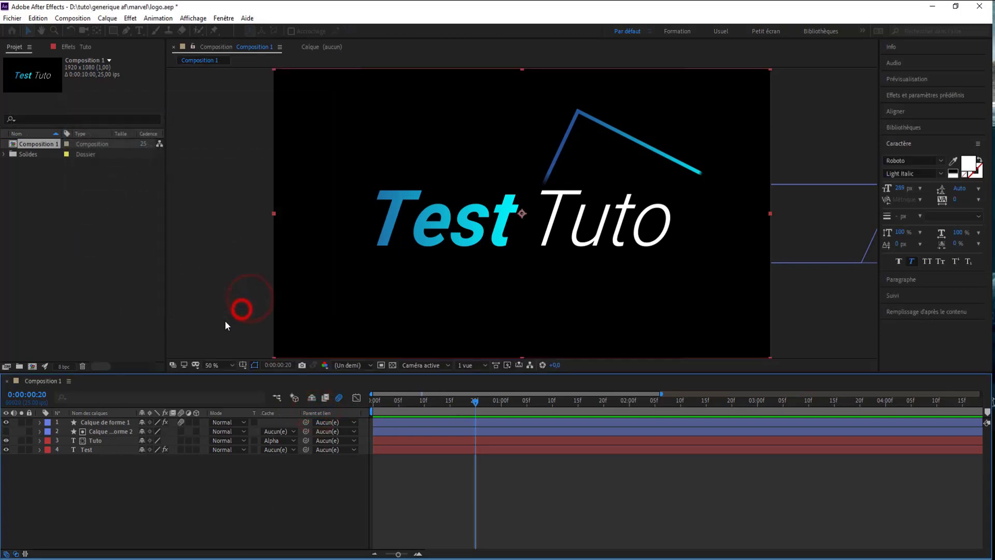
Step: Move the white solid beneath the Test layer so it acts as the background, and preview the composition
{"action": "left_click_drag", "start_coordinate": [95, 422], "coordinate": [97, 468]}
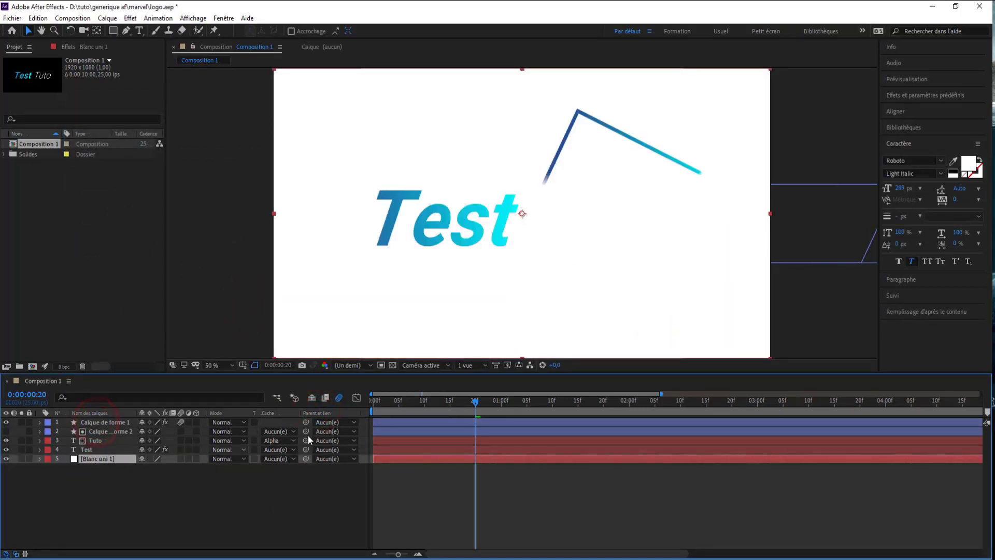
{"action": "key", "text": "space"}
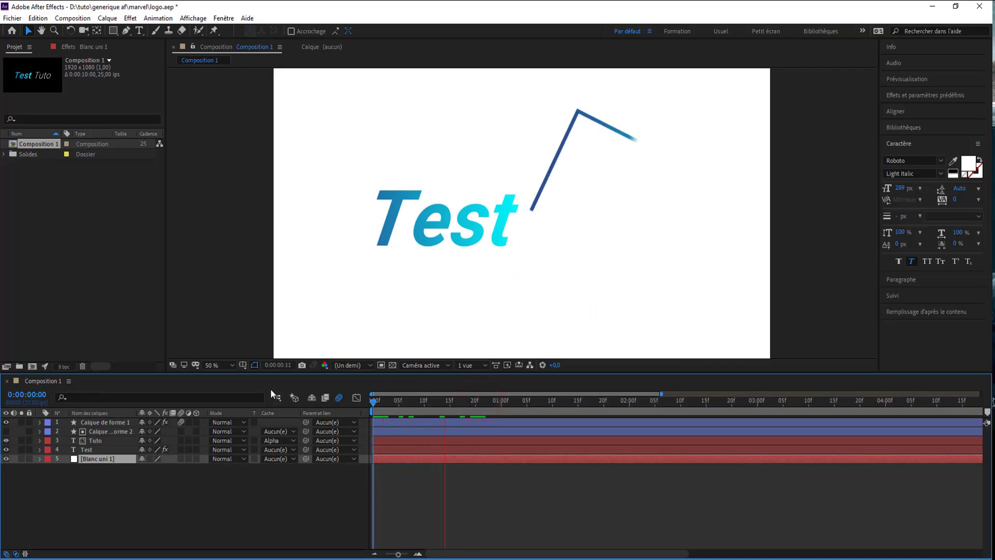
{"action": "key", "text": "space"}
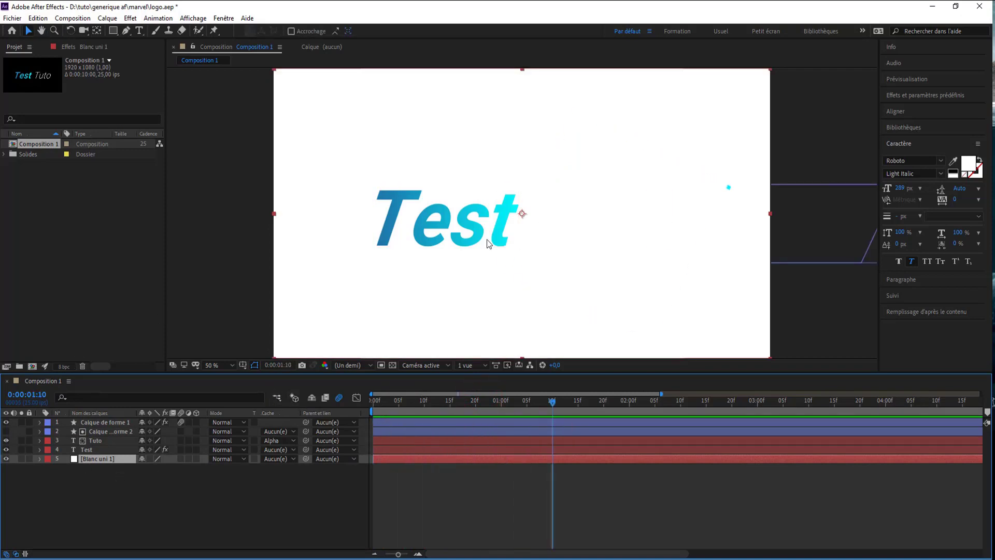
Step: Apply a Radial Gamme des dégradés effect to the white solid, starting near the centre at about 936, 556 and ending at about 110, 1078
{"action": "left_click", "coordinate": [914, 98]}
{"action": "left_click_drag", "start_coordinate": [928, 157], "coordinate": [343, 335]}
{"action": "left_click", "coordinate": [121, 115]}
{"action": "left_click", "coordinate": [111, 141]}
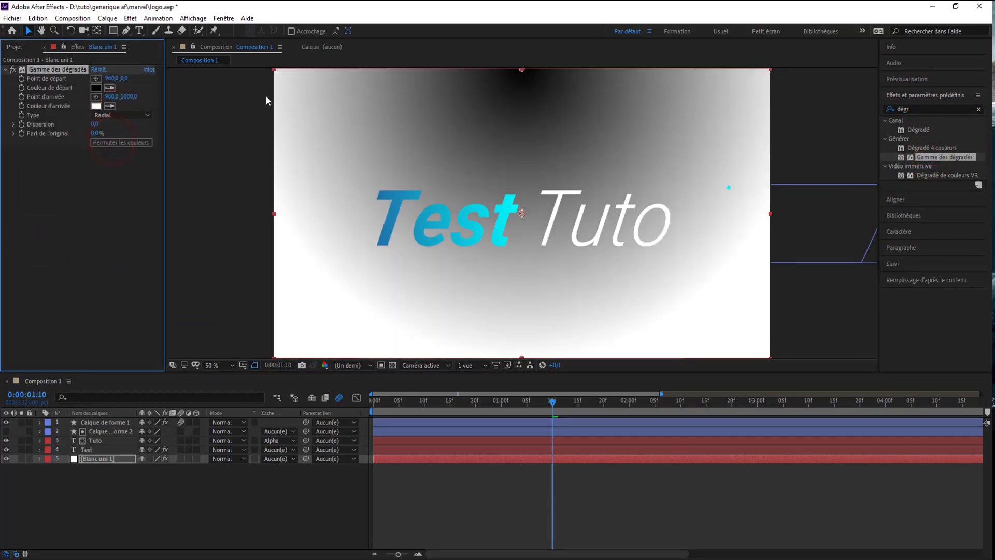
{"action": "left_click_drag", "start_coordinate": [522, 70], "coordinate": [518, 220]}
{"action": "left_click_drag", "start_coordinate": [522, 358], "coordinate": [302, 358]}
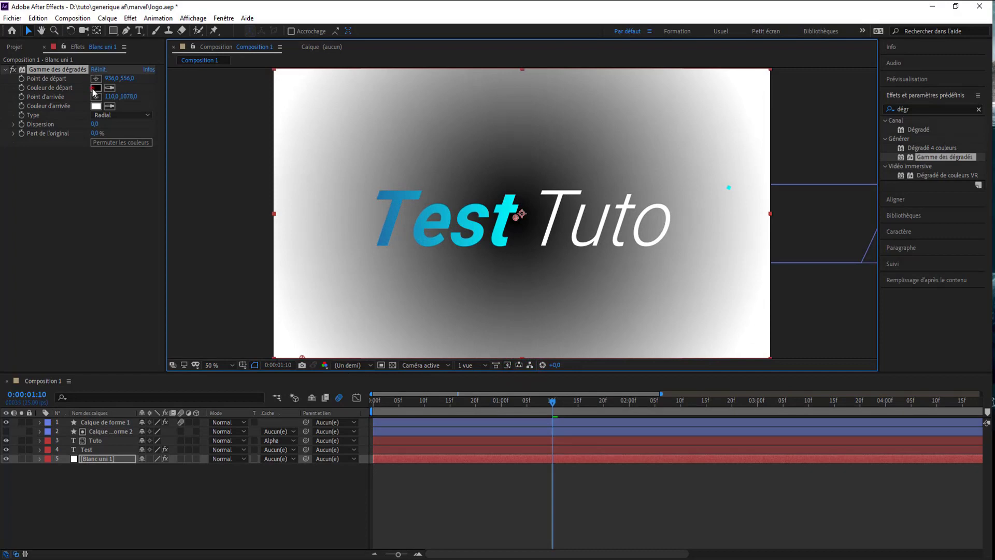
Step: Set the background gradient's Couleur de départ to a light purple
{"action": "left_click", "coordinate": [96, 87]}
{"action": "left_click", "coordinate": [323, 122]}
{"action": "left_click", "coordinate": [295, 116]}
{"action": "mouse_move", "coordinate": [296, 118]}
{"action": "left_mouse_down"}
{"action": "mouse_move", "coordinate": [260, 139]}
{"action": "mouse_move", "coordinate": [240, 93]}
{"action": "mouse_move", "coordinate": [214, 91]}
{"action": "left_mouse_up"}
{"action": "left_click", "coordinate": [393, 91]}
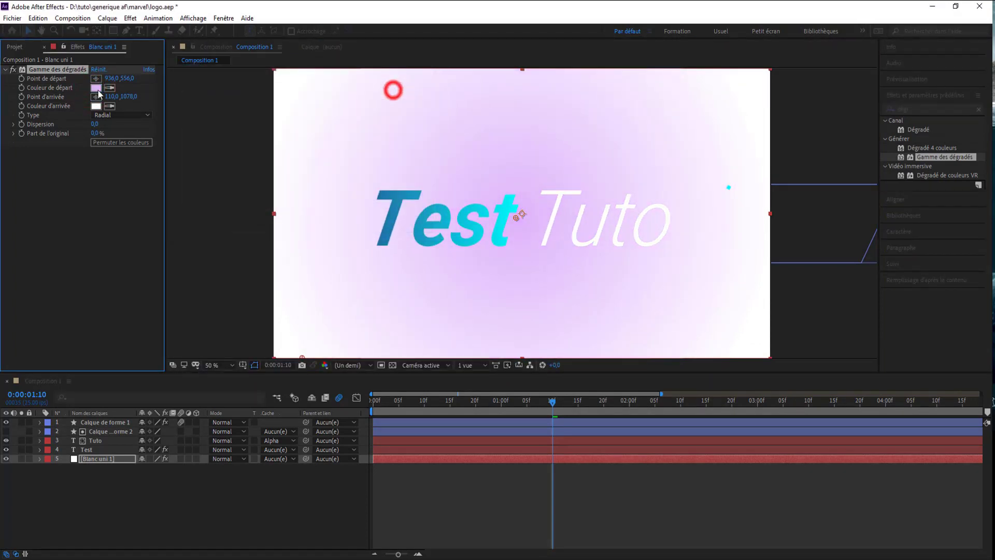
Step: Set the background gradient's Couleur d'arrivée to a dark violet
{"action": "left_click", "coordinate": [96, 106]}
{"action": "left_click", "coordinate": [324, 124]}
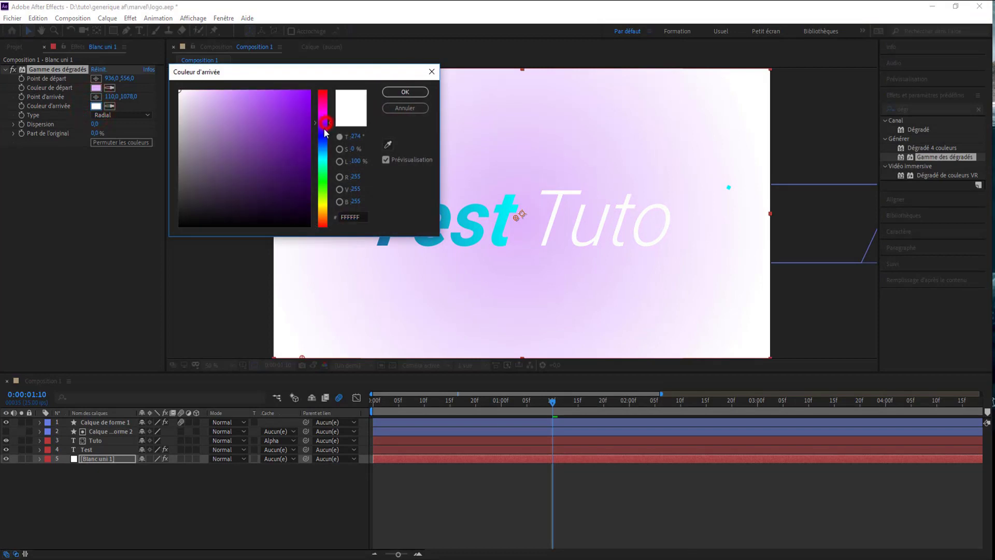
{"action": "mouse_move", "coordinate": [299, 131]}
{"action": "left_mouse_down"}
{"action": "mouse_move", "coordinate": [301, 184]}
{"action": "mouse_move", "coordinate": [309, 159]}
{"action": "left_mouse_up"}
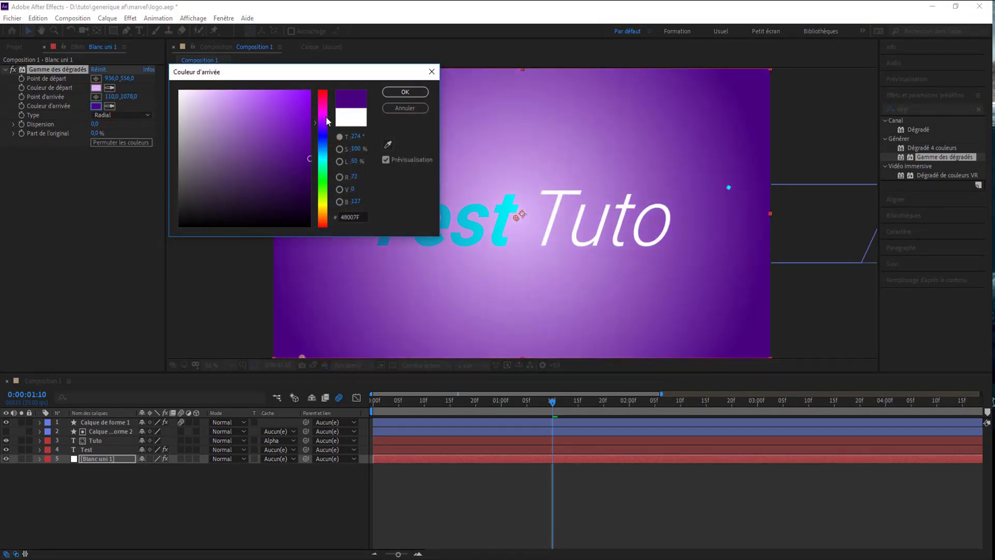
{"action": "left_click_drag", "start_coordinate": [327, 126], "coordinate": [327, 131]}
{"action": "left_click", "coordinate": [386, 92]}
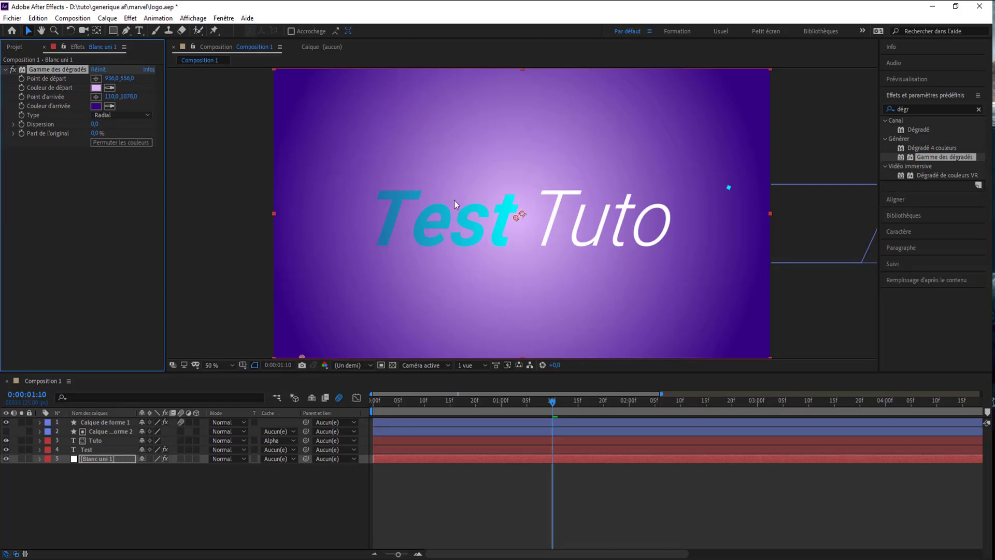
Step: Set the gradient's Part de l'original to 42 % and try swapping its two colours before restoring their order
{"action": "left_click", "coordinate": [14, 135]}
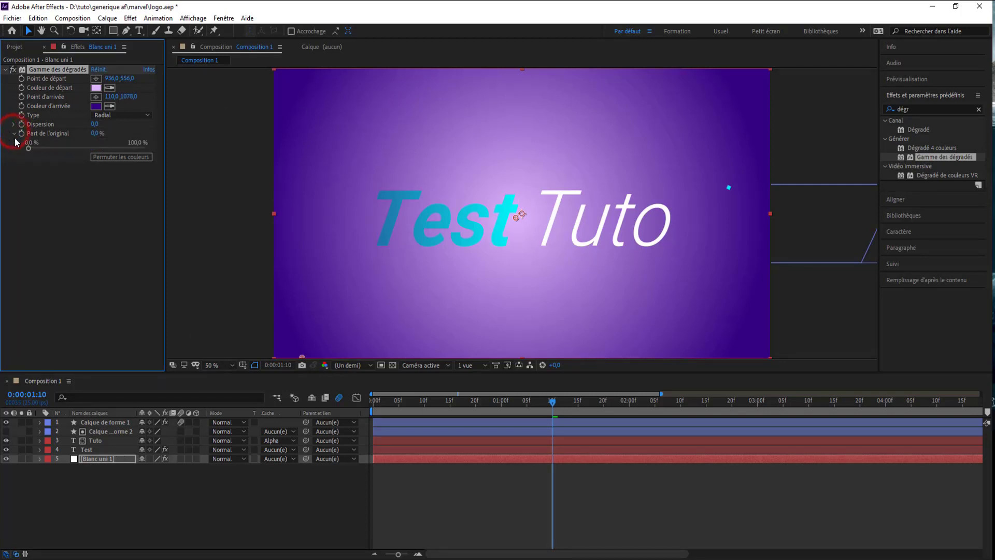
{"action": "left_click", "coordinate": [14, 133]}
{"action": "left_click", "coordinate": [14, 124]}
{"action": "left_click_drag", "start_coordinate": [89, 140], "coordinate": [12, 143]}
{"action": "left_click", "coordinate": [15, 124]}
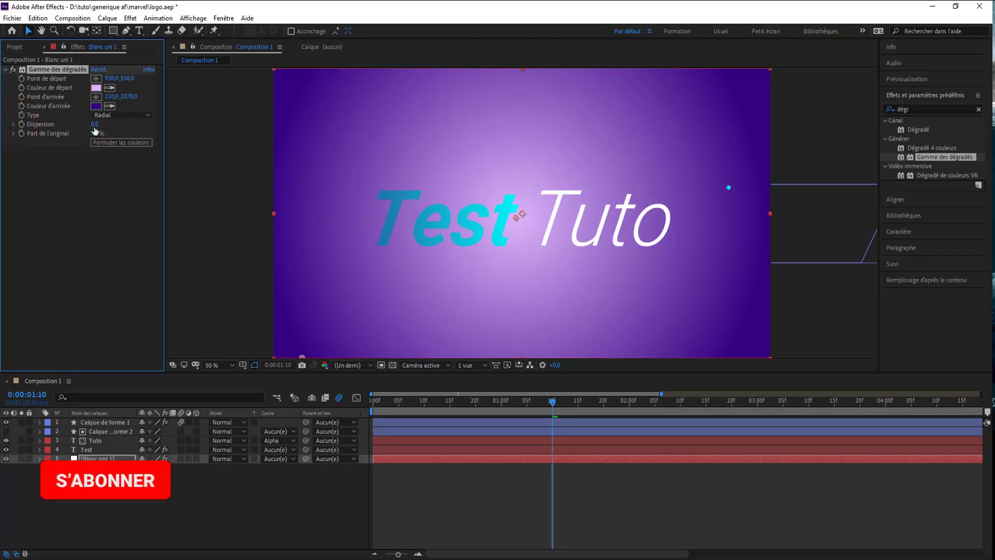
{"action": "left_click_drag", "start_coordinate": [96, 133], "coordinate": [114, 132]}
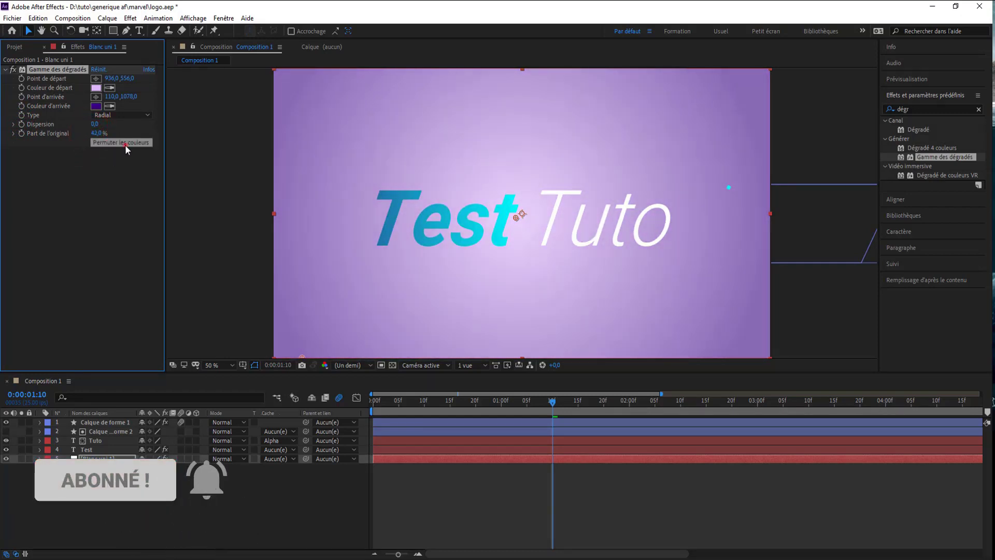
{"action": "left_click", "coordinate": [125, 144]}
{"action": "left_click", "coordinate": [126, 145]}
Step: Change the gradient's Couleur d'arrivée to a dark blue of about 110260 and preview the animation from the first frame
{"action": "left_click", "coordinate": [95, 105]}
{"action": "left_click", "coordinate": [317, 178]}
{"action": "left_click_drag", "start_coordinate": [318, 187], "coordinate": [313, 180]}
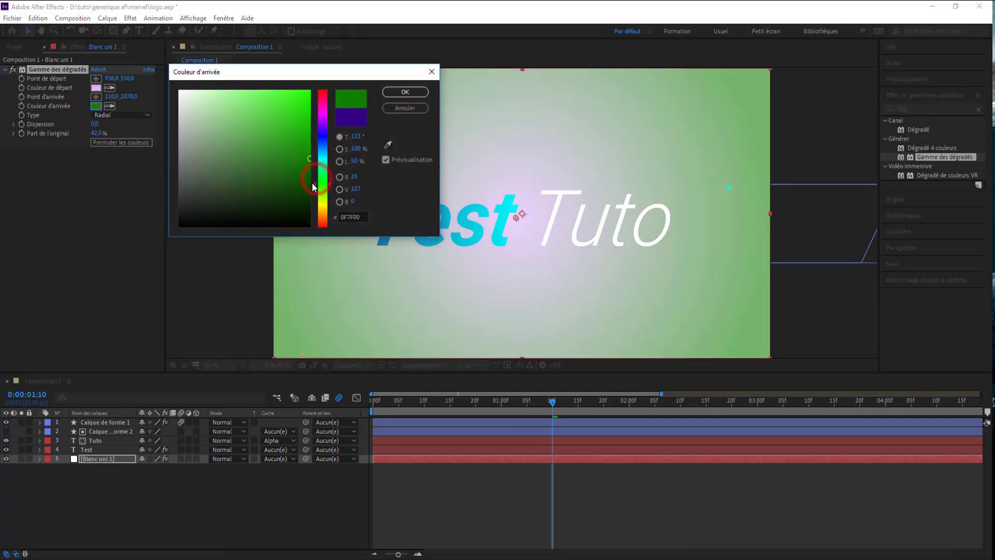
{"action": "left_click_drag", "start_coordinate": [316, 146], "coordinate": [317, 127]}
{"action": "mouse_move", "coordinate": [293, 167]}
{"action": "left_mouse_down"}
{"action": "mouse_move", "coordinate": [296, 212]}
{"action": "mouse_move", "coordinate": [308, 175]}
{"action": "left_mouse_up"}
{"action": "left_click_drag", "start_coordinate": [323, 126], "coordinate": [324, 131]}
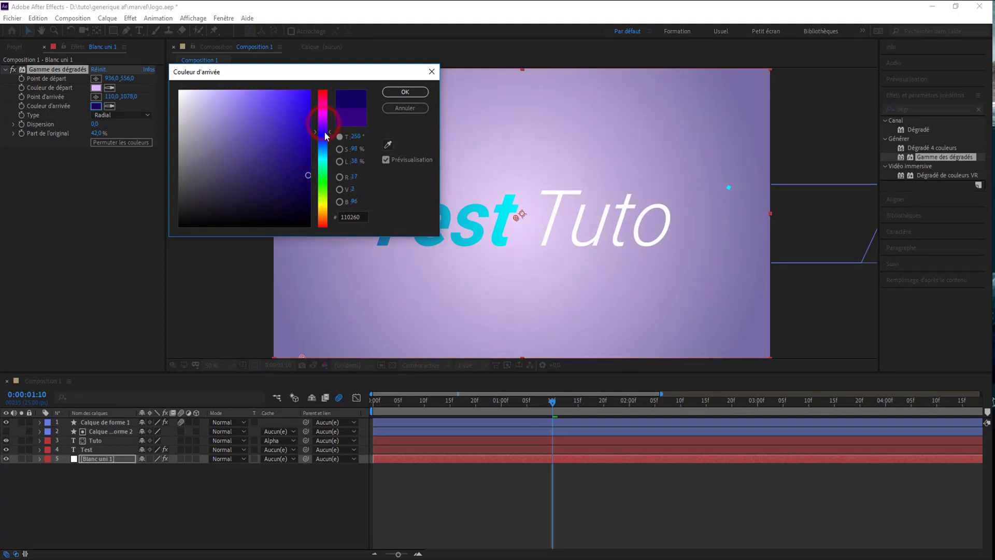
{"action": "left_click", "coordinate": [405, 92]}
{"action": "left_click_drag", "start_coordinate": [413, 403], "coordinate": [384, 400]}
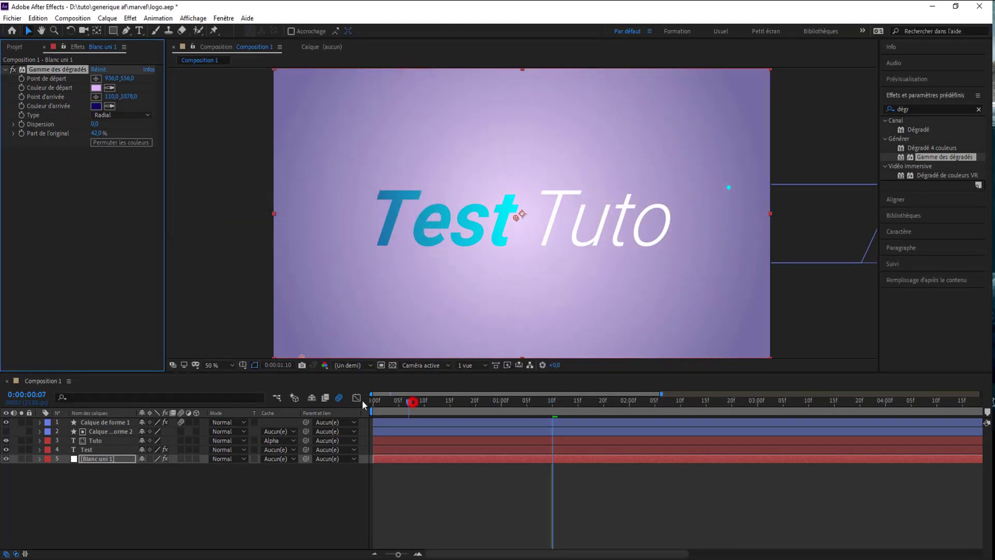
{"action": "key", "text": "space"}
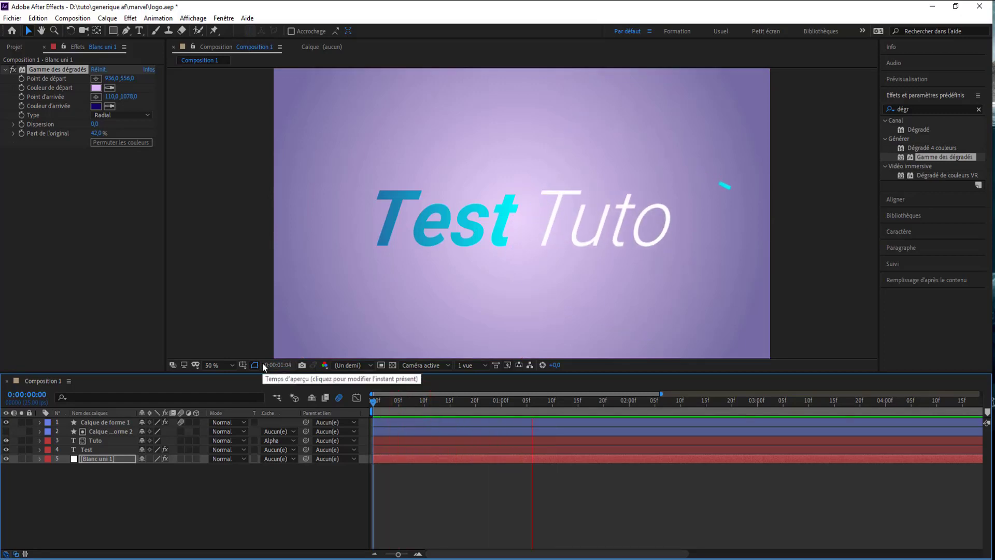